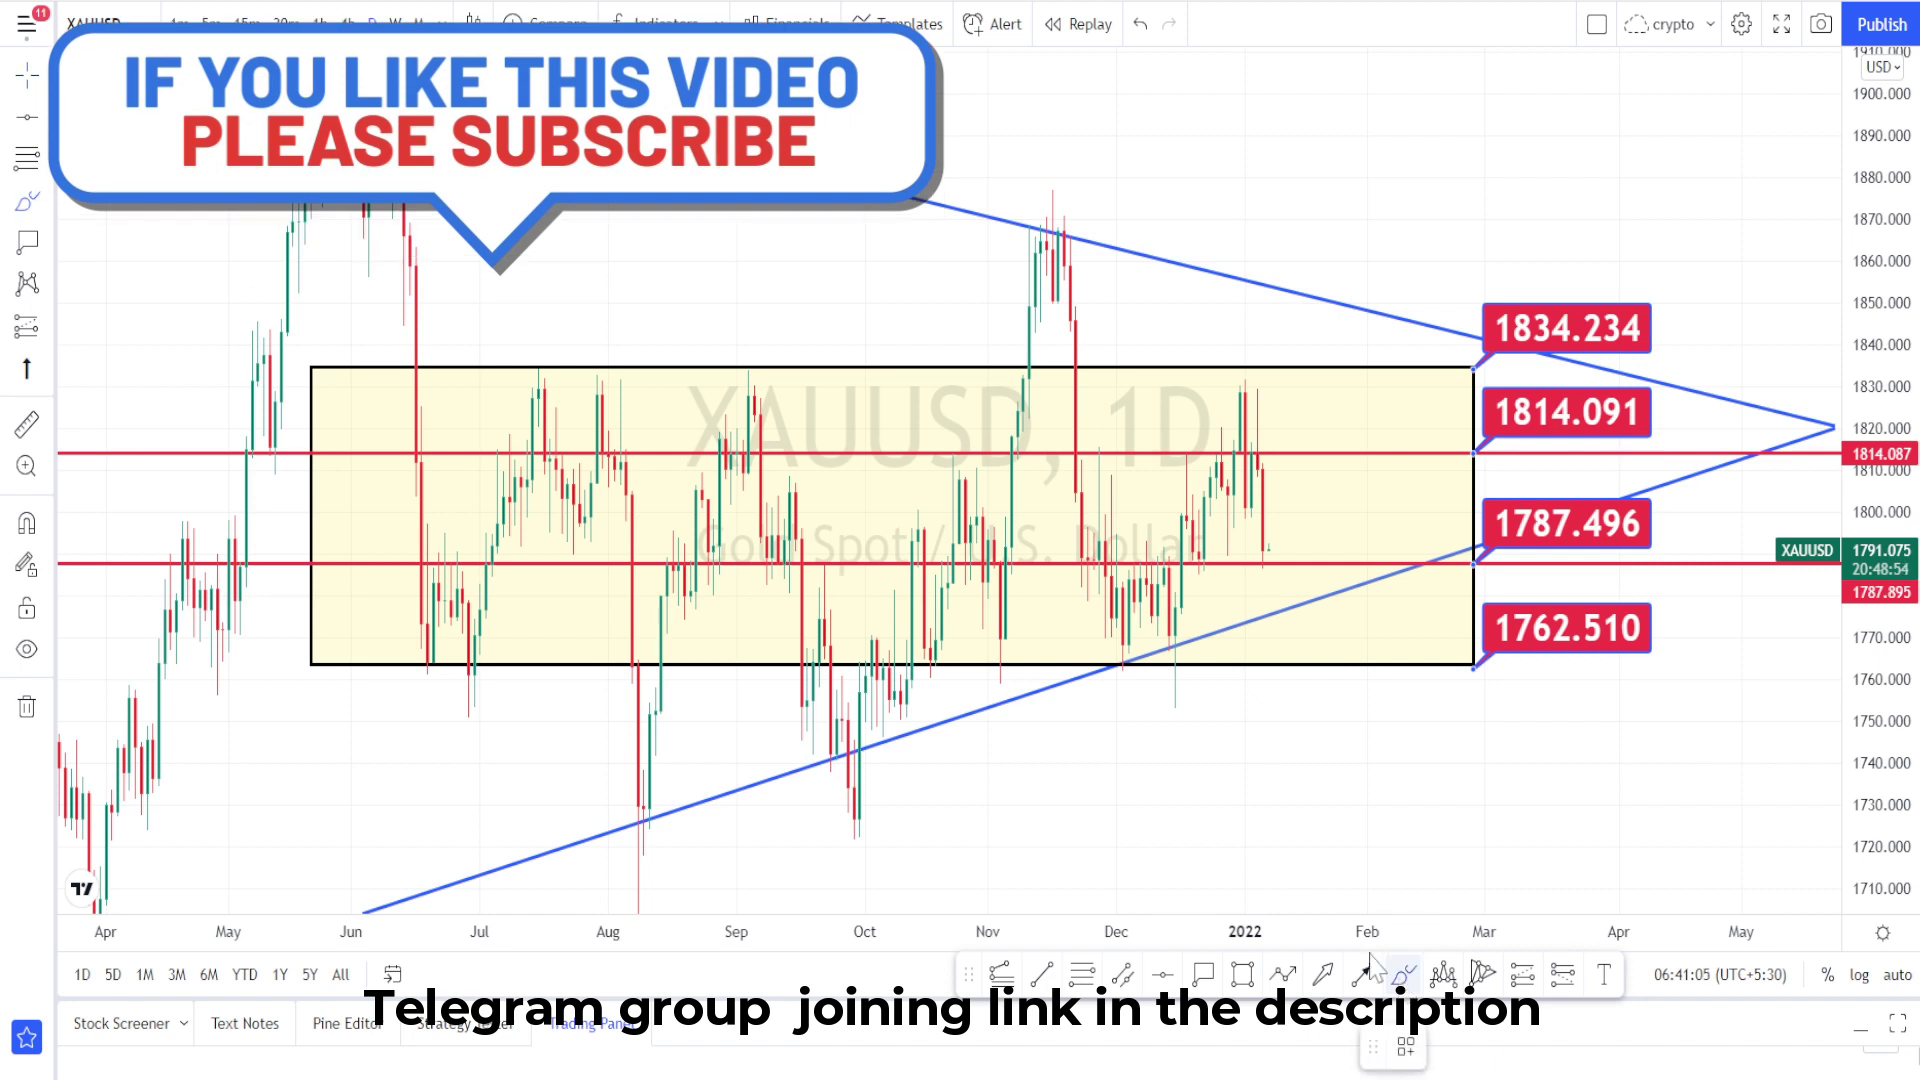
# Step: Brush a freehand stroke below the rising blue trendline and another above the falling blue trendline on the daily XAUUSD chart
pyautogui.moveTo(922, 825); pyautogui.dragTo(1210, 719)
pyautogui.moveTo(956, 133); pyautogui.dragTo(1292, 259)
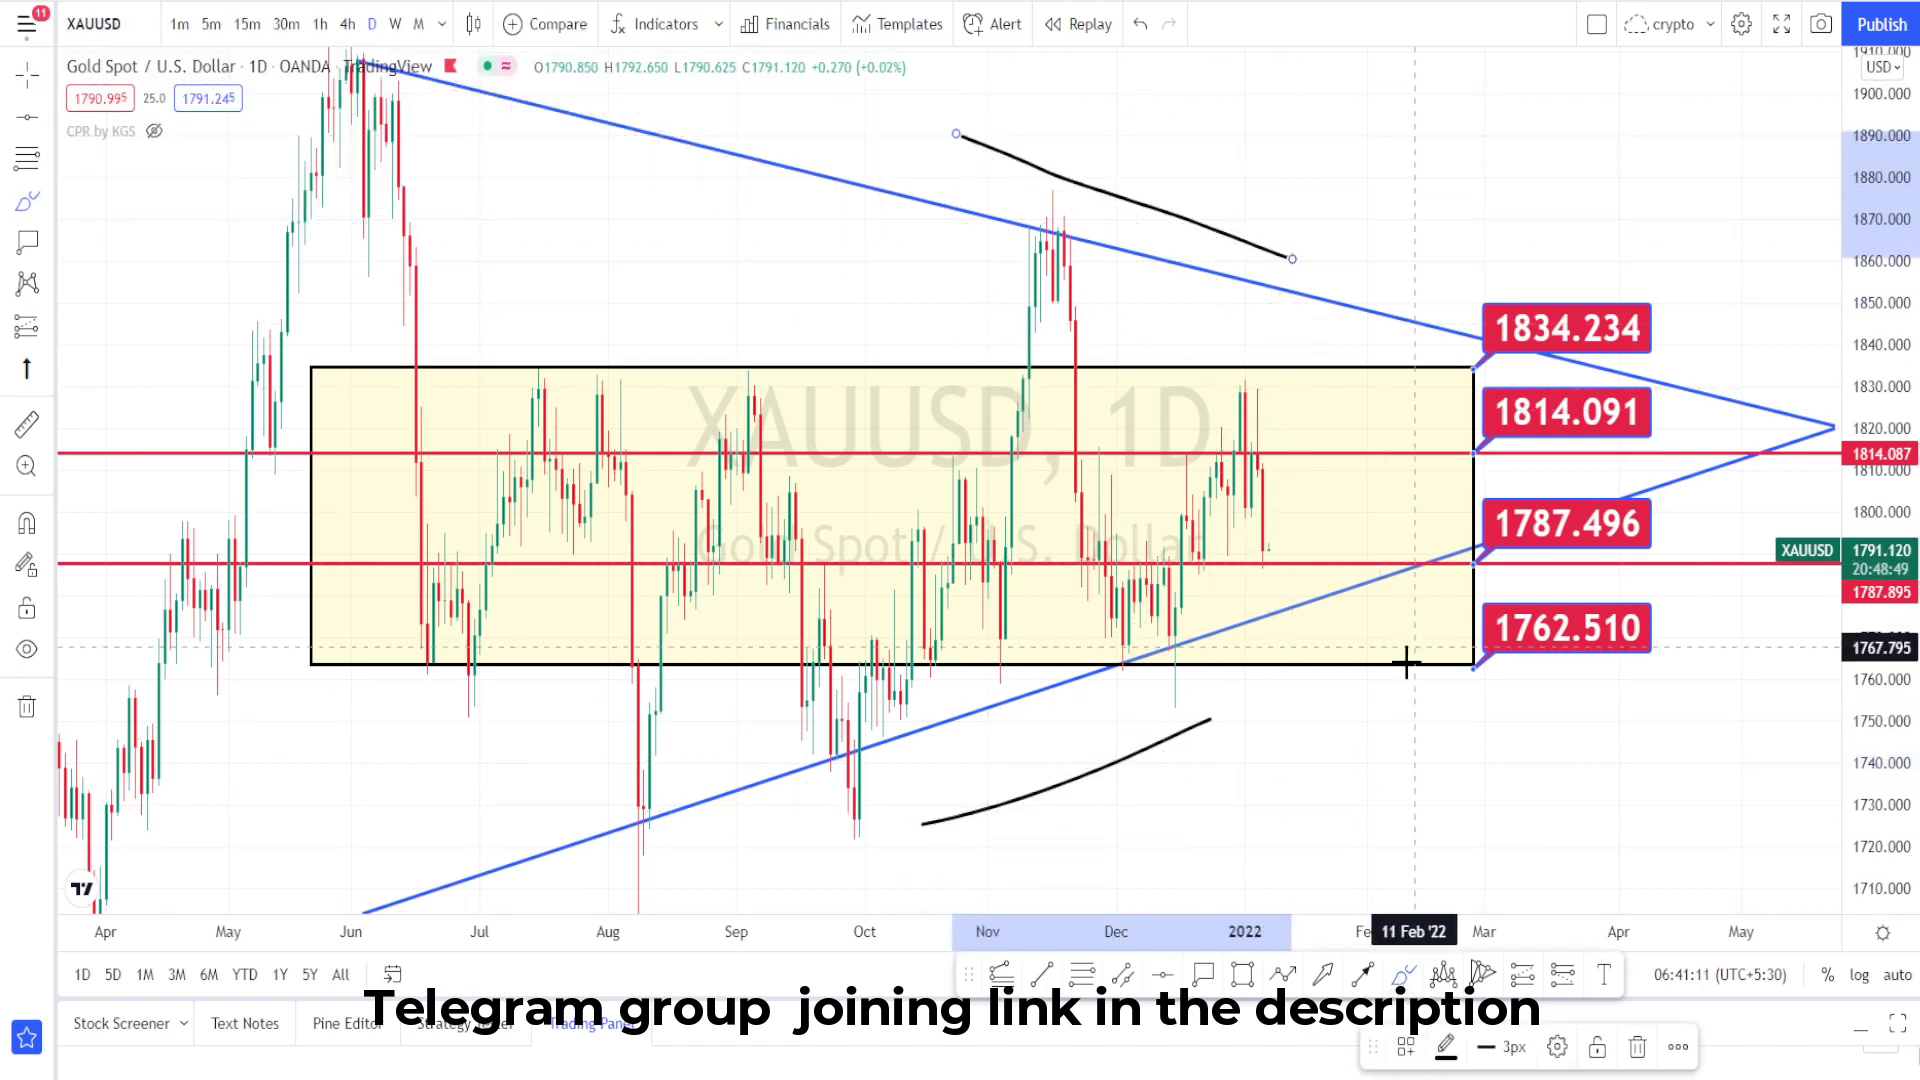
# Step: Sketch freehand brush strokes across and around the yellow range box, and undo them
pyautogui.moveTo(773, 447)
pyautogui.mouseDown()
pyautogui.moveTo(900, 700)
pyautogui.moveTo(1085, 205)
pyautogui.moveTo(1143, 665)
pyautogui.moveTo(1260, 334)
pyautogui.moveTo(1333, 626)
pyautogui.mouseUp()
pyautogui.click(1143, 25)
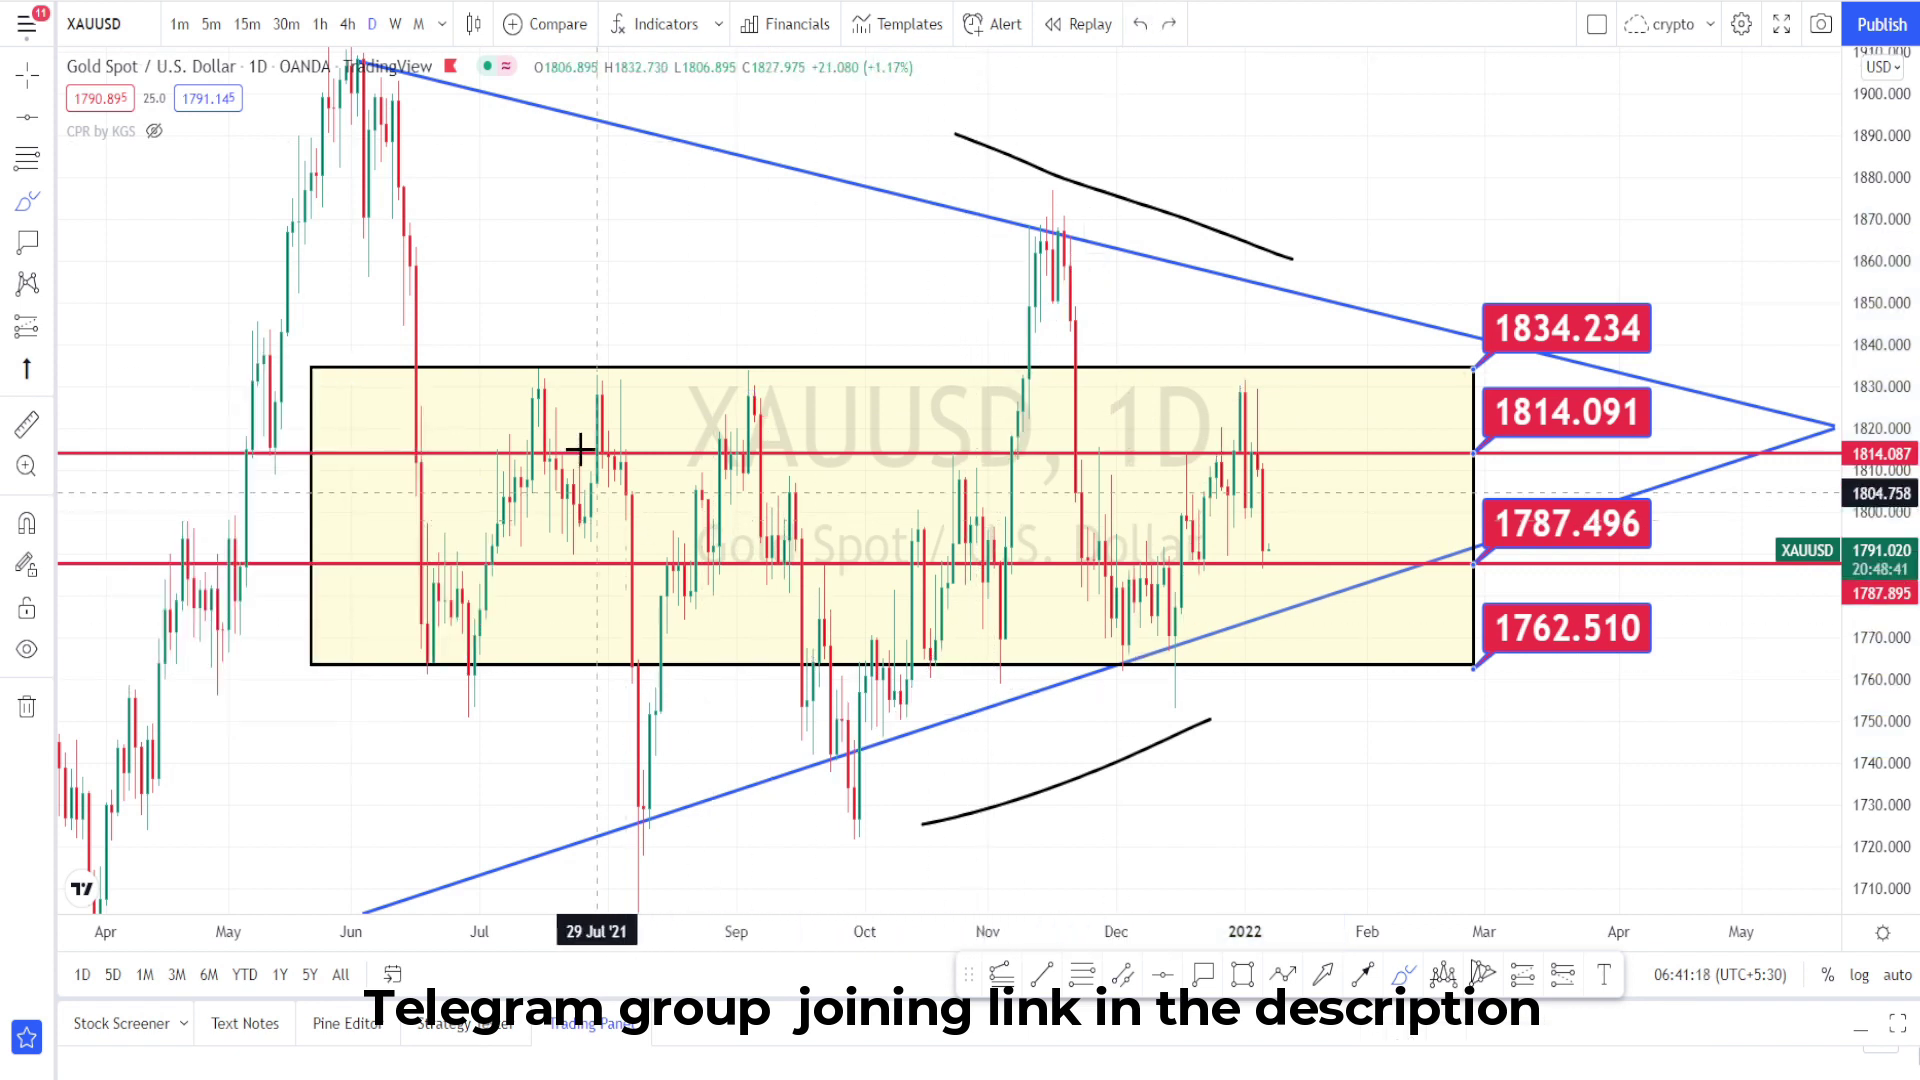
pyautogui.moveTo(501, 360)
pyautogui.mouseDown()
pyautogui.moveTo(1406, 279)
pyautogui.moveTo(1375, 593)
pyautogui.mouseUp()
pyautogui.moveTo(1390, 722)
pyautogui.mouseDown()
pyautogui.moveTo(700, 790)
pyautogui.moveTo(628, 366)
pyautogui.mouseUp()
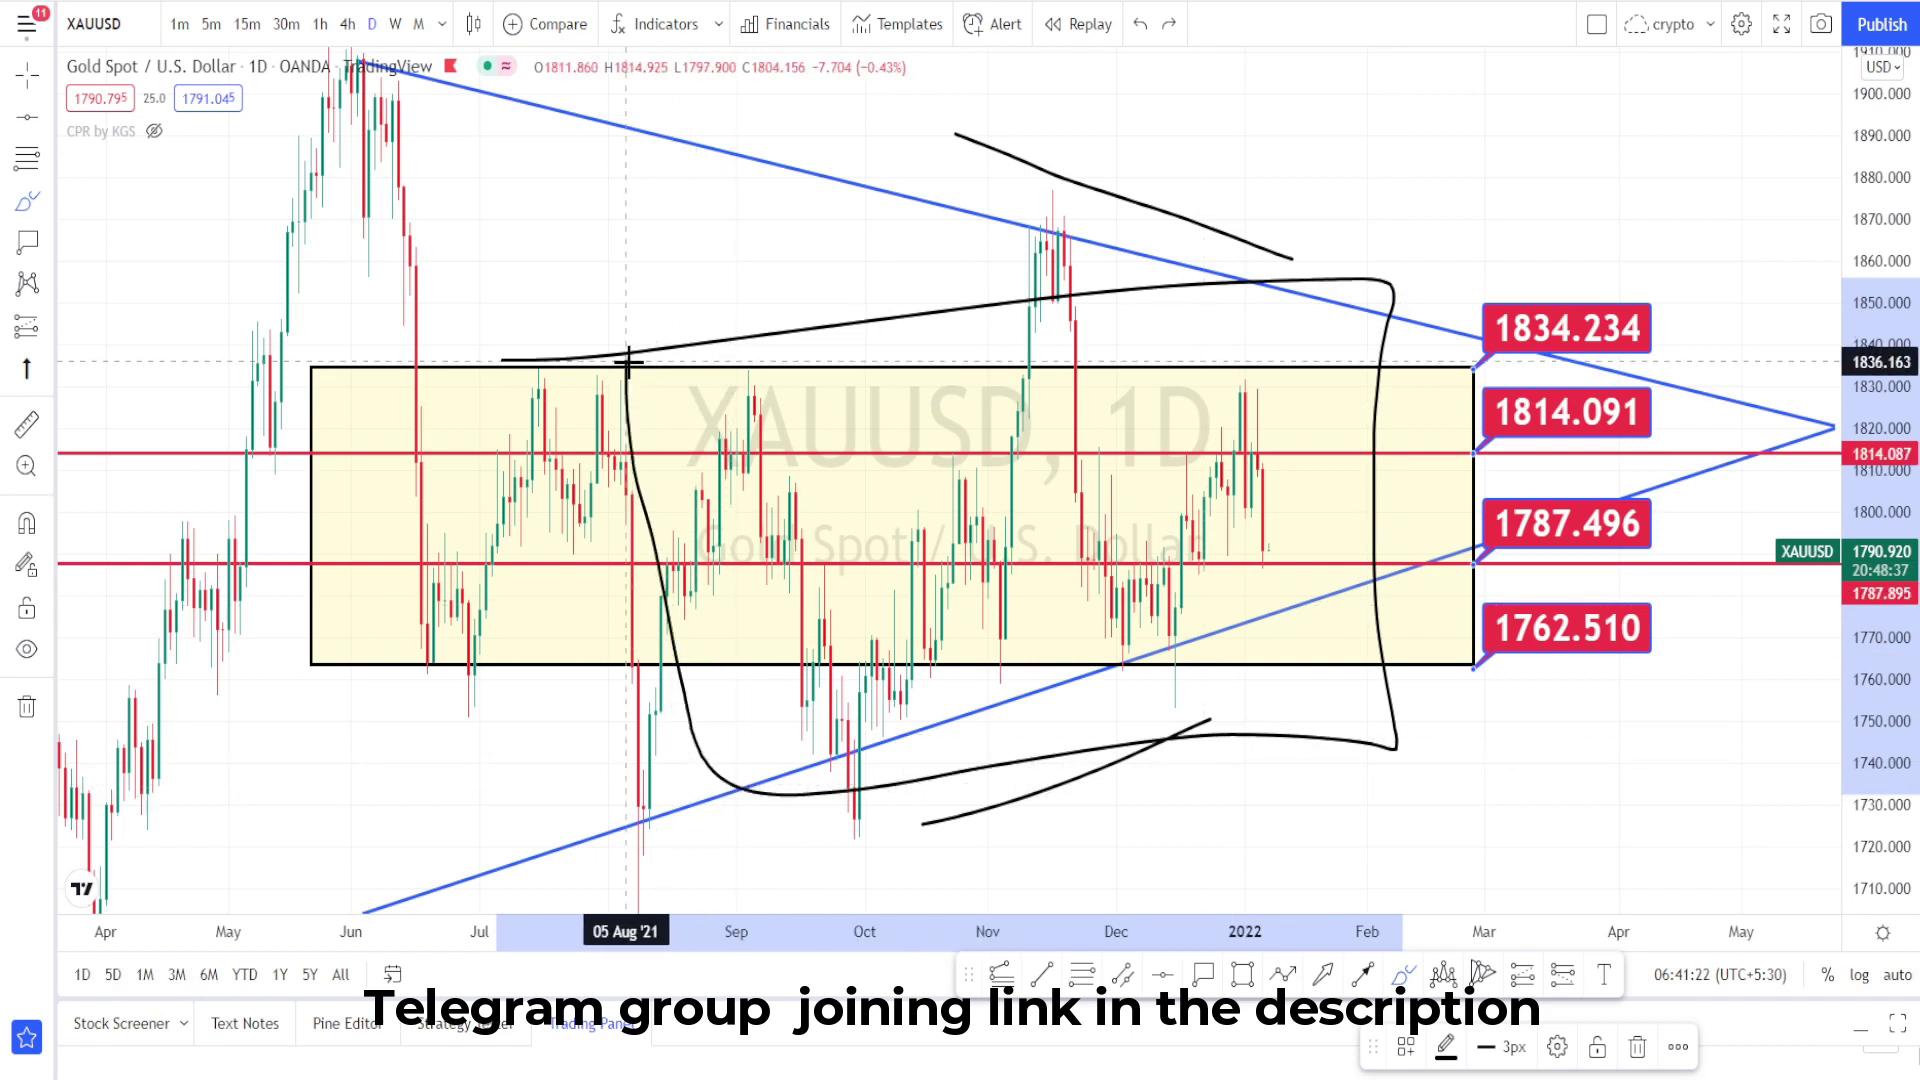
pyautogui.click(1140, 23)
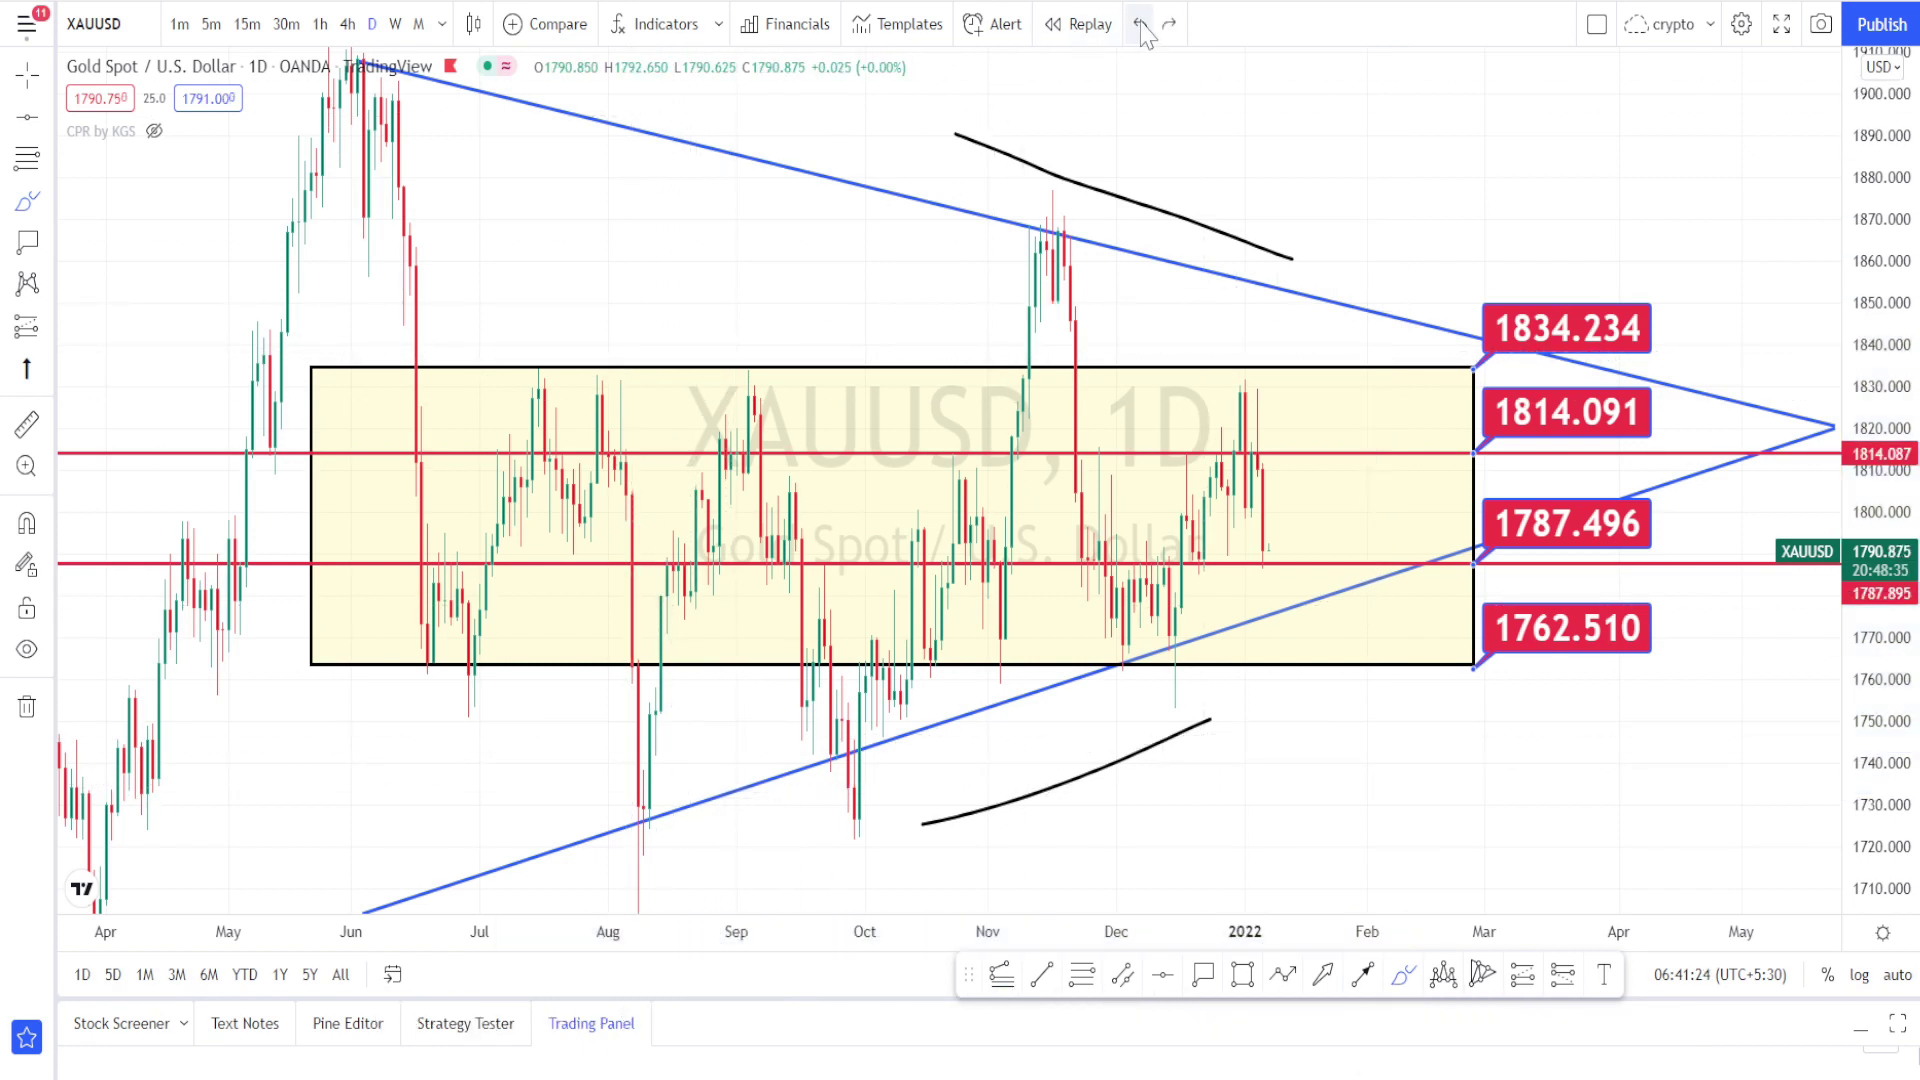
# Step: Circle the late-July and early-September highs touching the upper edge of the yellow box with the brush
pyautogui.moveTo(583, 356)
pyautogui.mouseDown()
pyautogui.moveTo(536, 394)
pyautogui.moveTo(556, 355)
pyautogui.mouseUp()
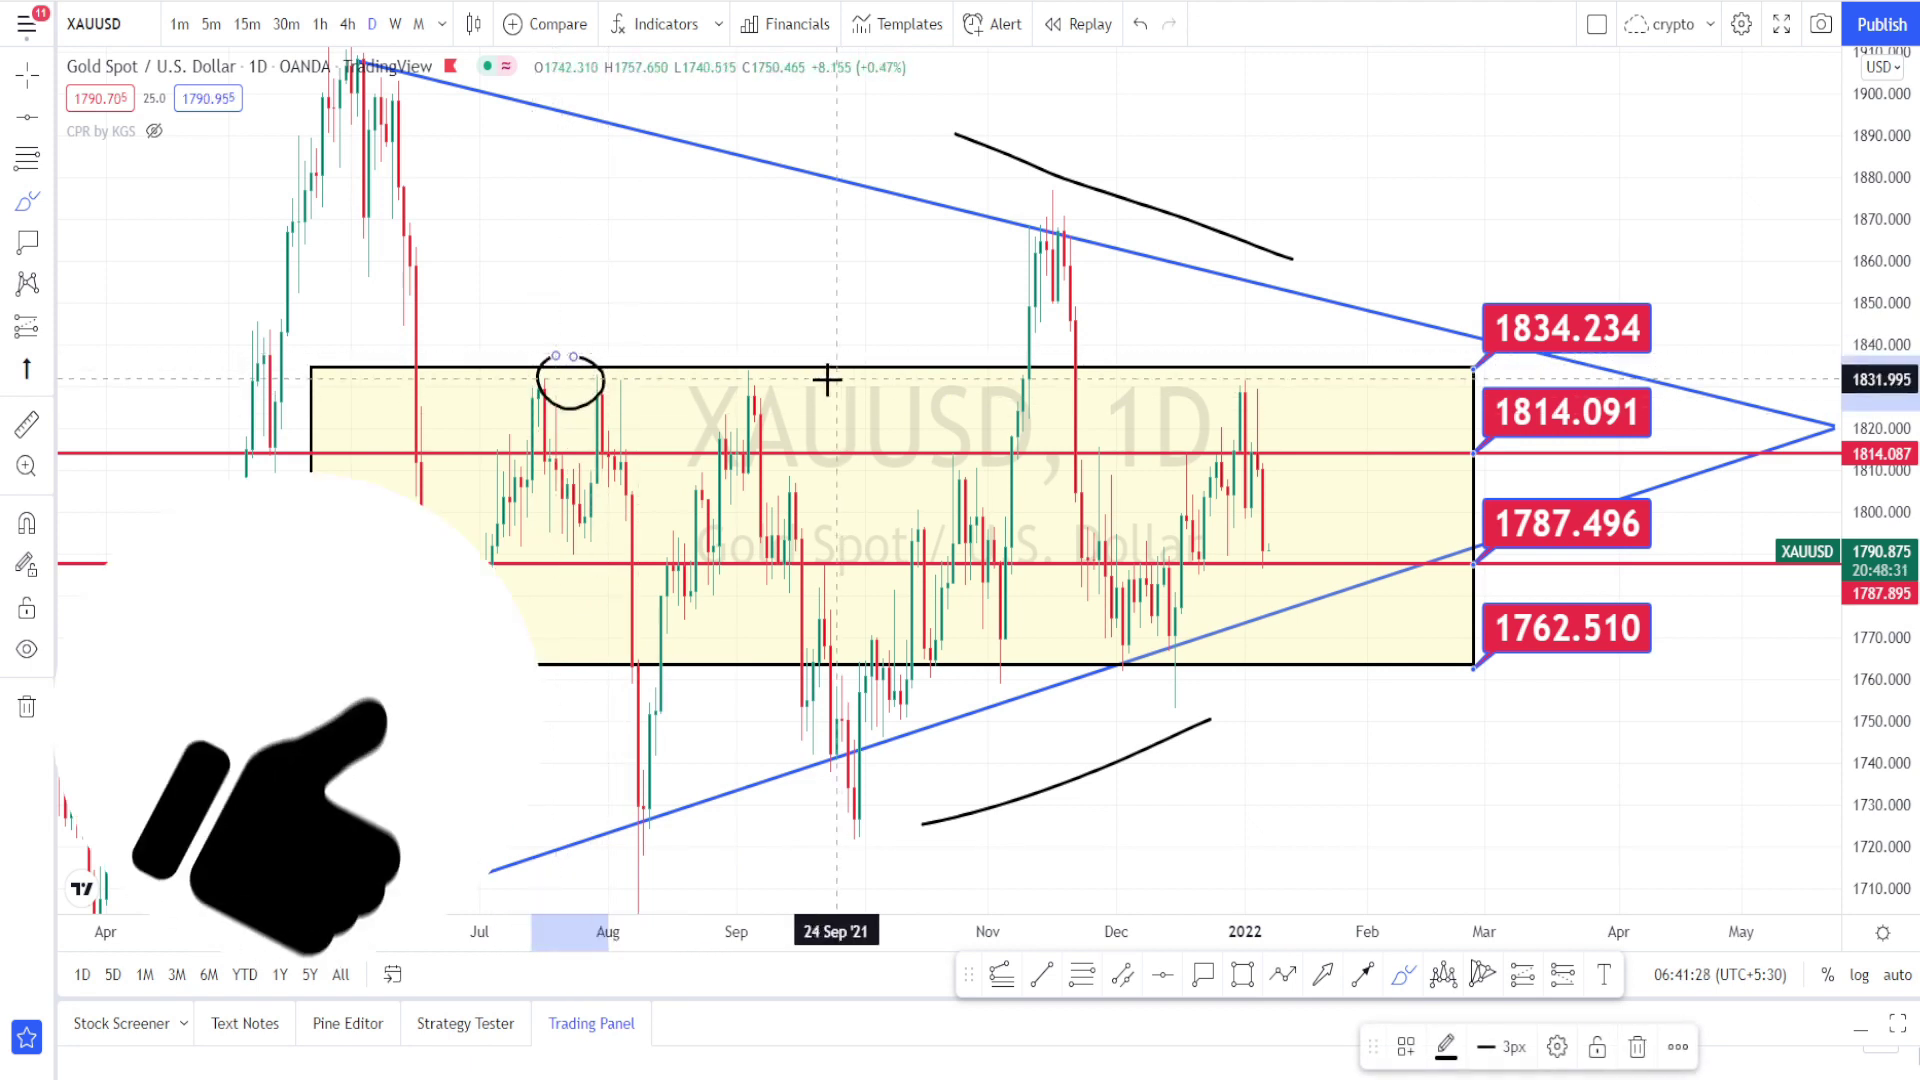
pyautogui.moveTo(766, 357)
pyautogui.mouseDown()
pyautogui.moveTo(784, 372)
pyautogui.moveTo(748, 362)
pyautogui.mouseUp()
# Step: Mark the January high, the drop from the upper red level and the touches of the lower red level with brush strokes, and undo them
pyautogui.moveTo(1203, 345)
pyautogui.mouseDown()
pyautogui.moveTo(1251, 339)
pyautogui.moveTo(1242, 384)
pyautogui.moveTo(1227, 360)
pyautogui.mouseUp()
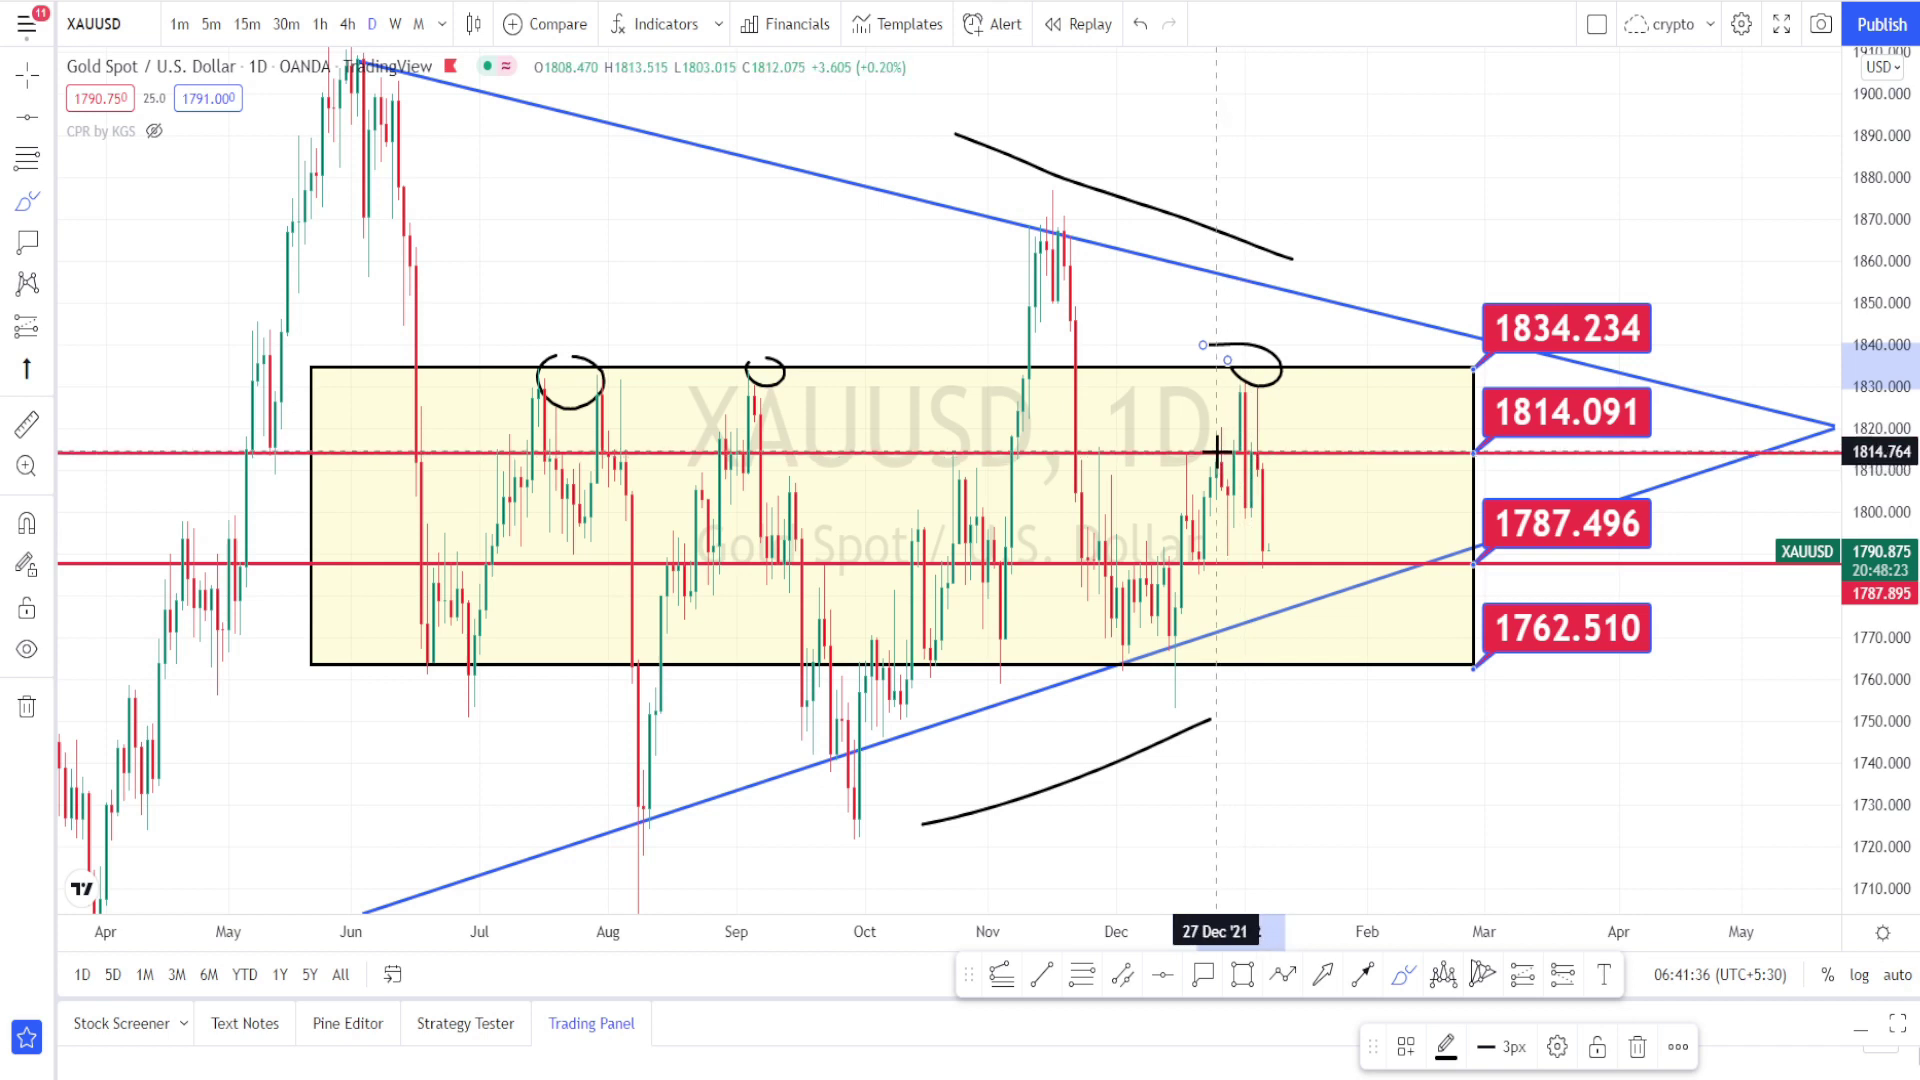
pyautogui.moveTo(1217, 445)
pyautogui.mouseDown()
pyautogui.moveTo(1262, 462)
pyautogui.moveTo(1213, 440)
pyautogui.moveTo(1274, 498)
pyautogui.moveTo(1286, 565)
pyautogui.mouseUp()
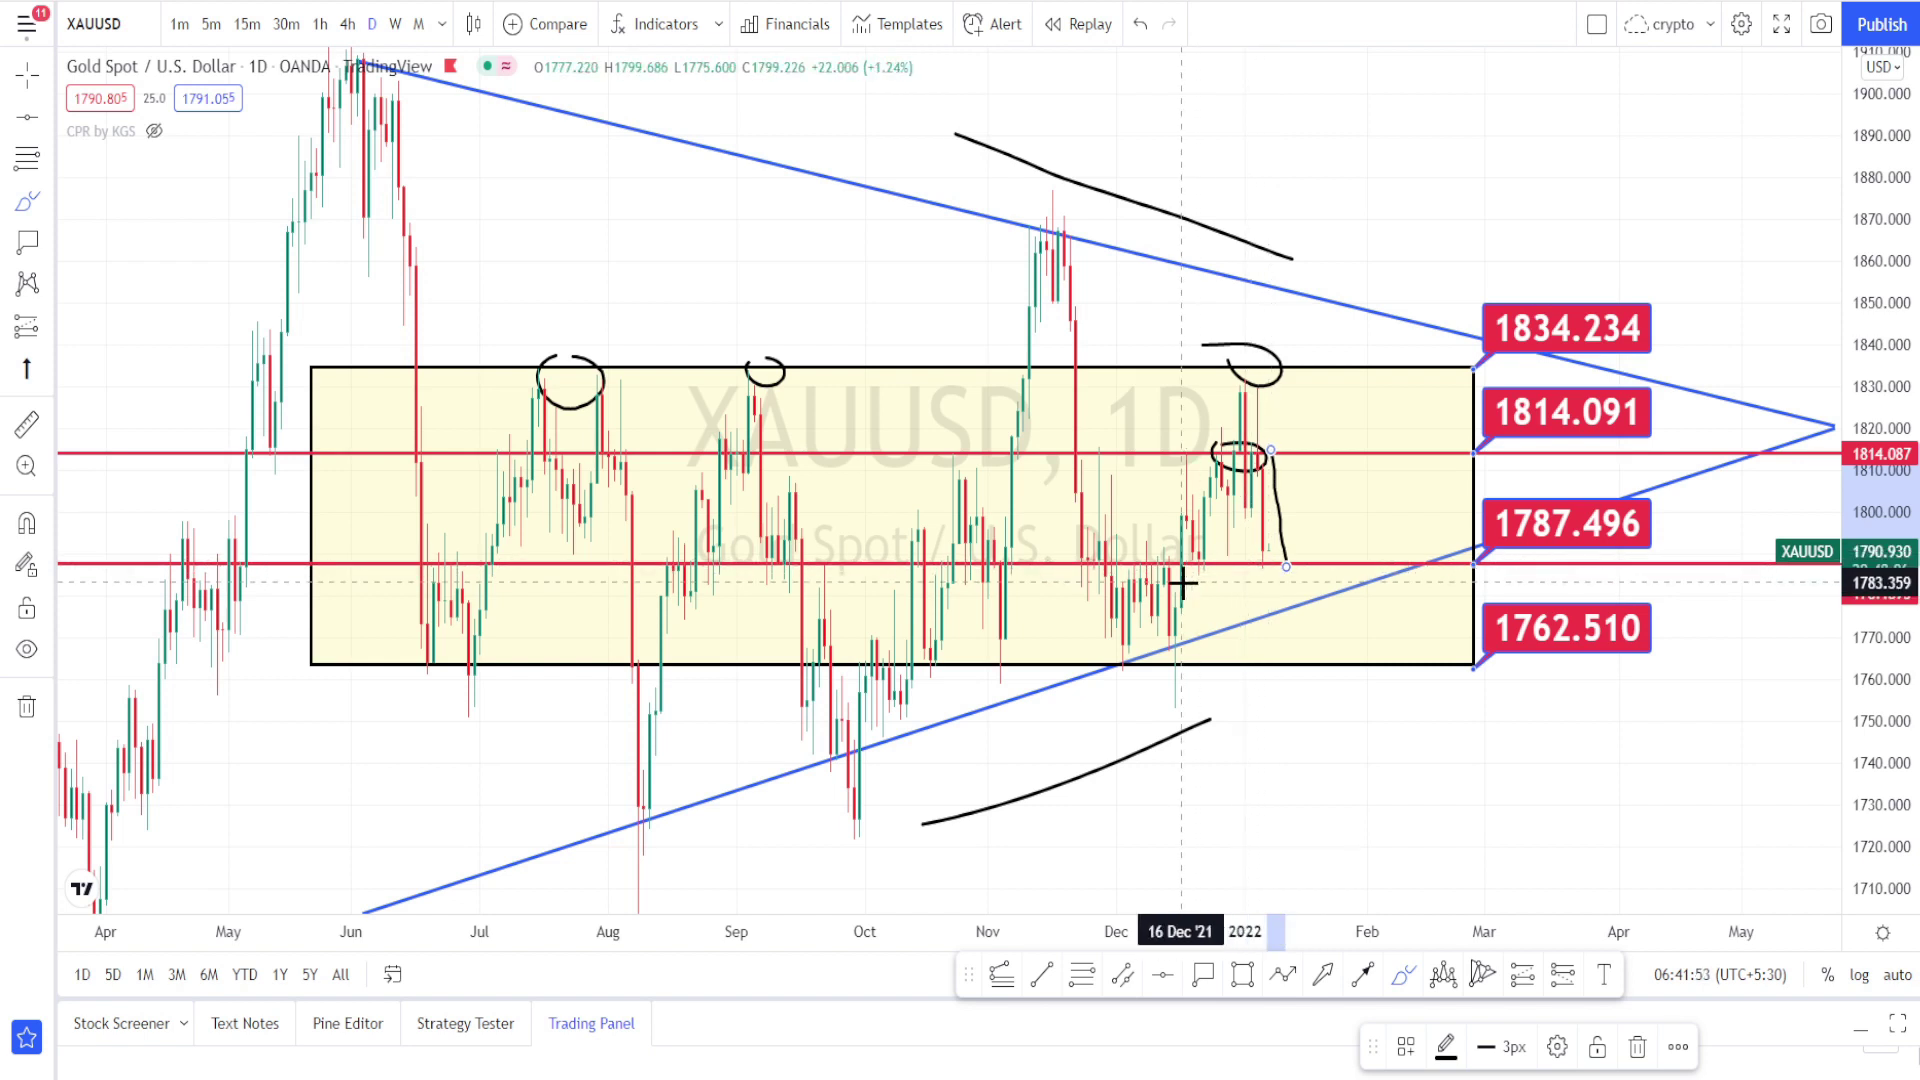
pyautogui.moveTo(1175, 551)
pyautogui.mouseDown()
pyautogui.moveTo(1198, 571)
pyautogui.moveTo(1211, 550)
pyautogui.mouseUp()
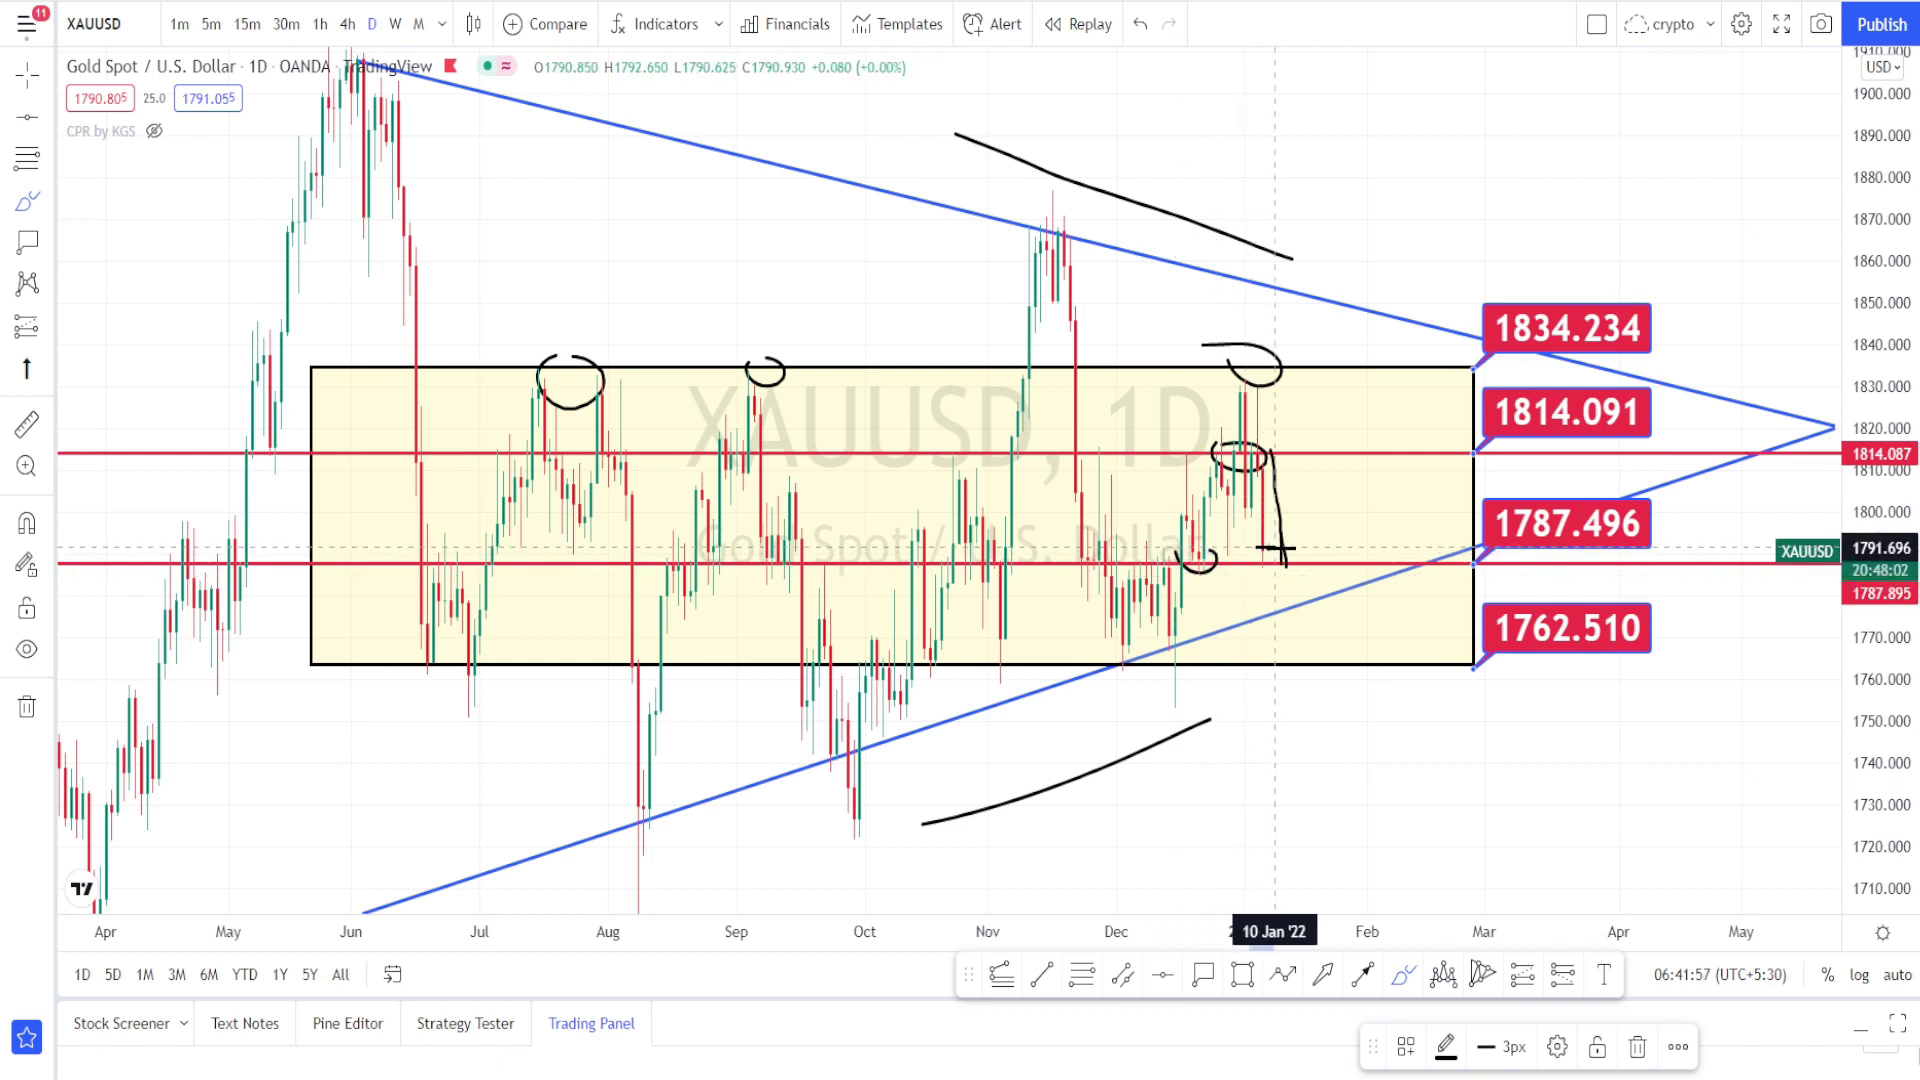
pyautogui.moveTo(1008, 560); pyautogui.dragTo(970, 550)
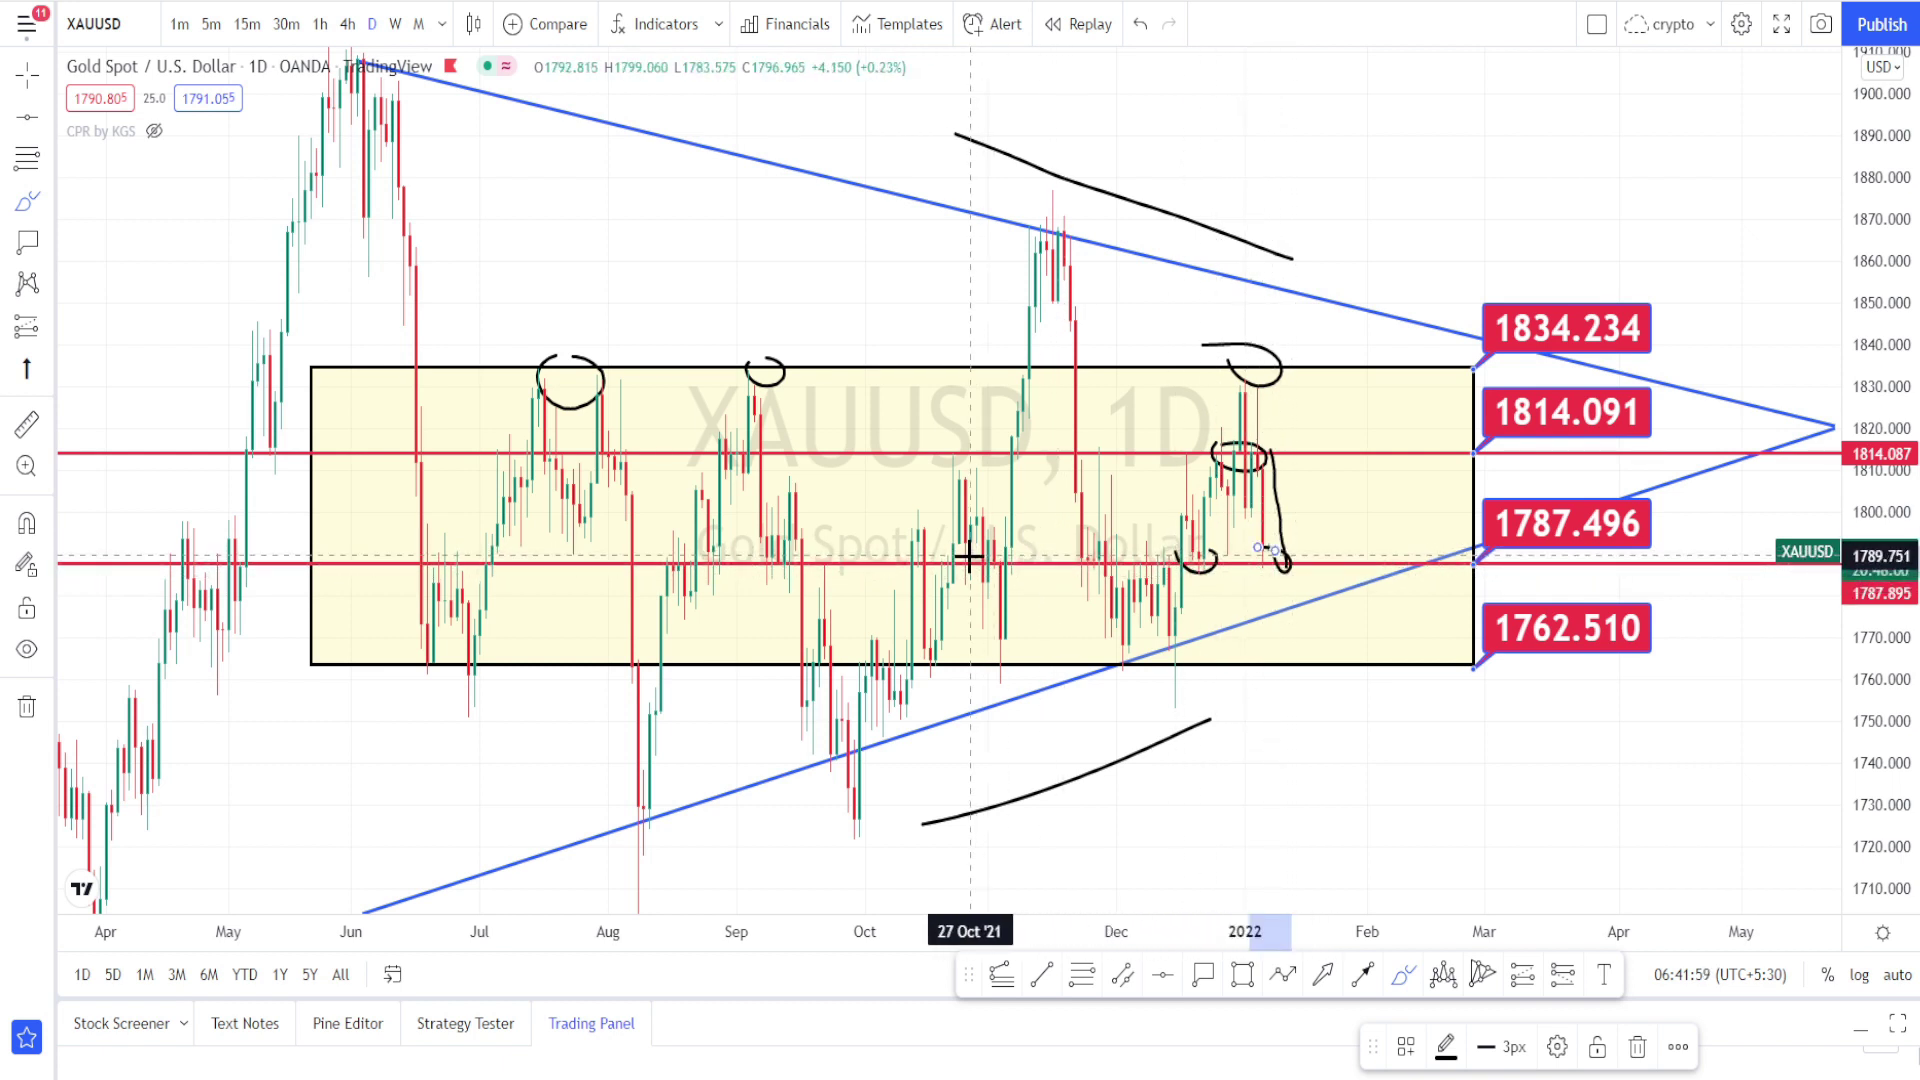
pyautogui.moveTo(763, 549); pyautogui.dragTo(787, 573)
pyautogui.click(1141, 24)
pyautogui.click(1141, 24)
pyautogui.click(1141, 24)
pyautogui.click(1141, 24)
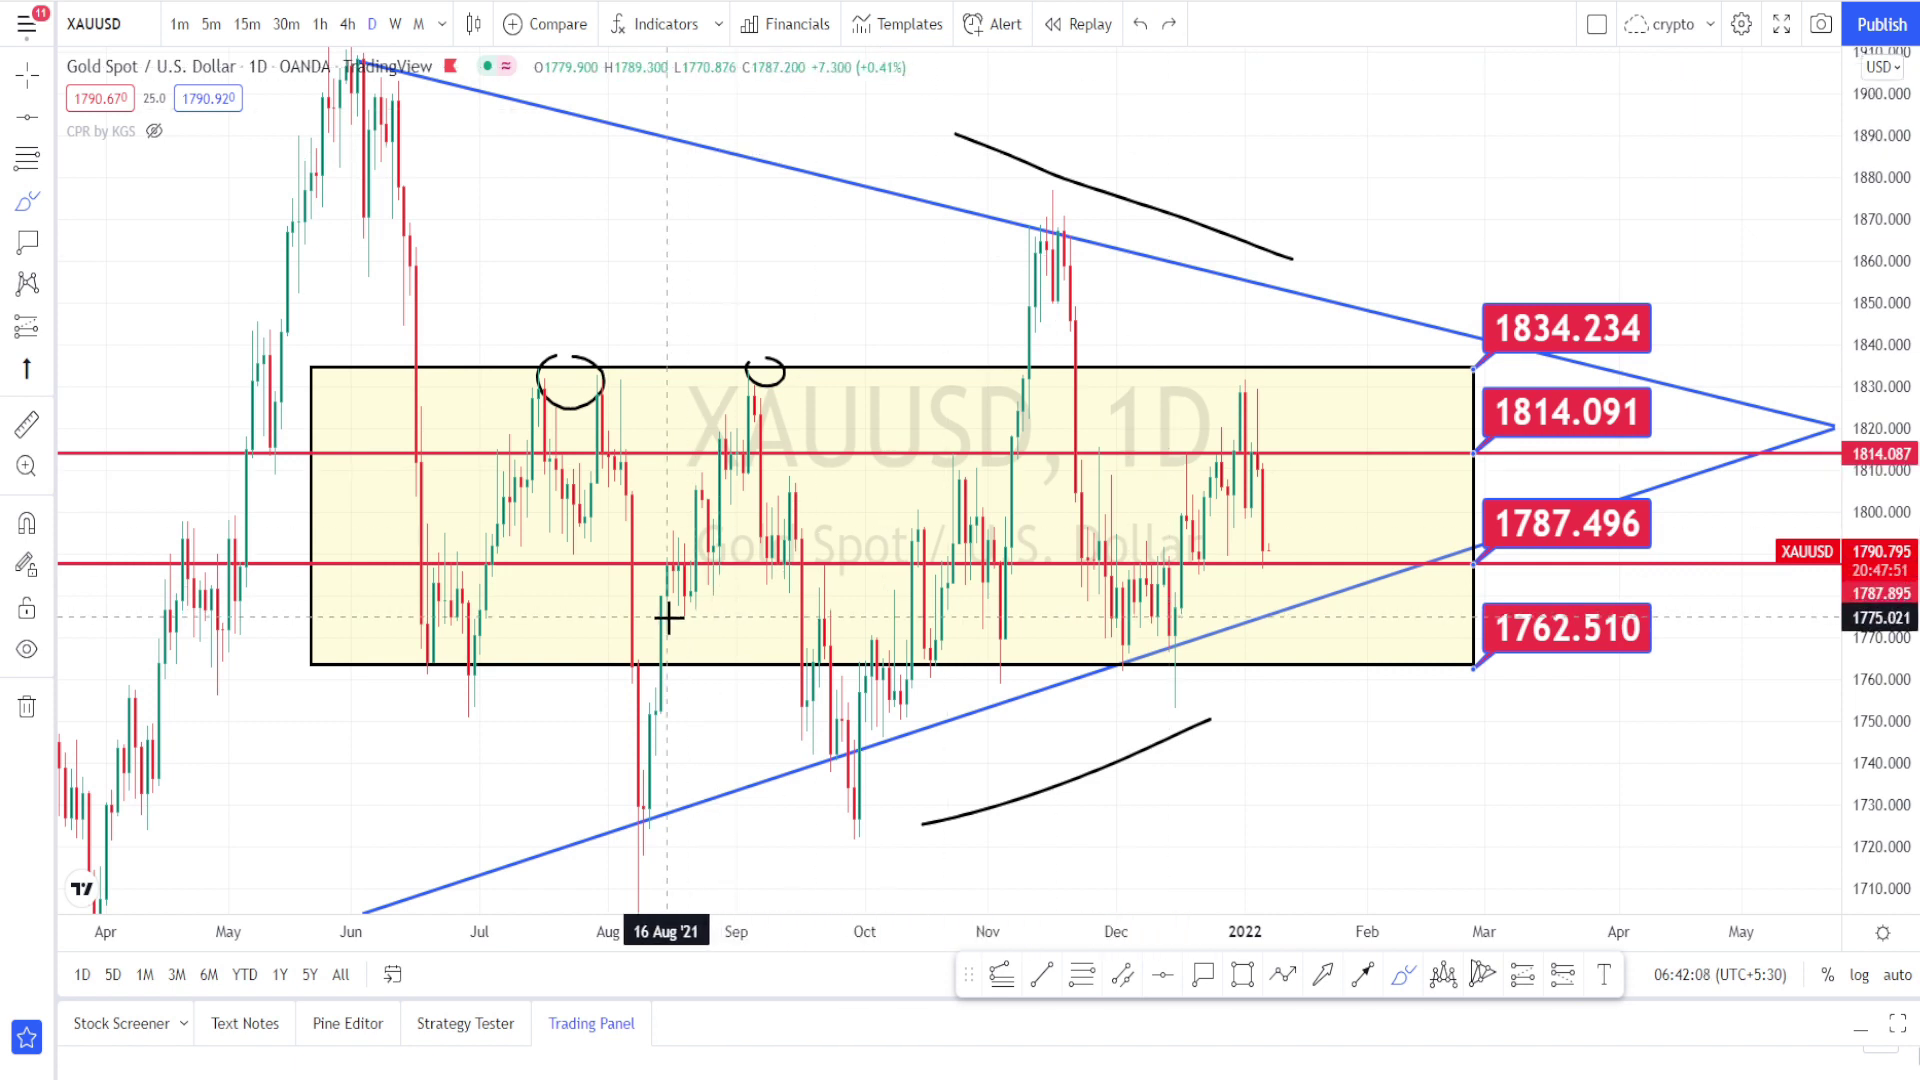
# Step: Trace the August–September and December–January rises and falls with a short projected move around the lower red level, and undo these strokes
pyautogui.moveTo(667, 615)
pyautogui.mouseDown()
pyautogui.moveTo(764, 365)
pyautogui.moveTo(795, 553)
pyautogui.mouseUp()
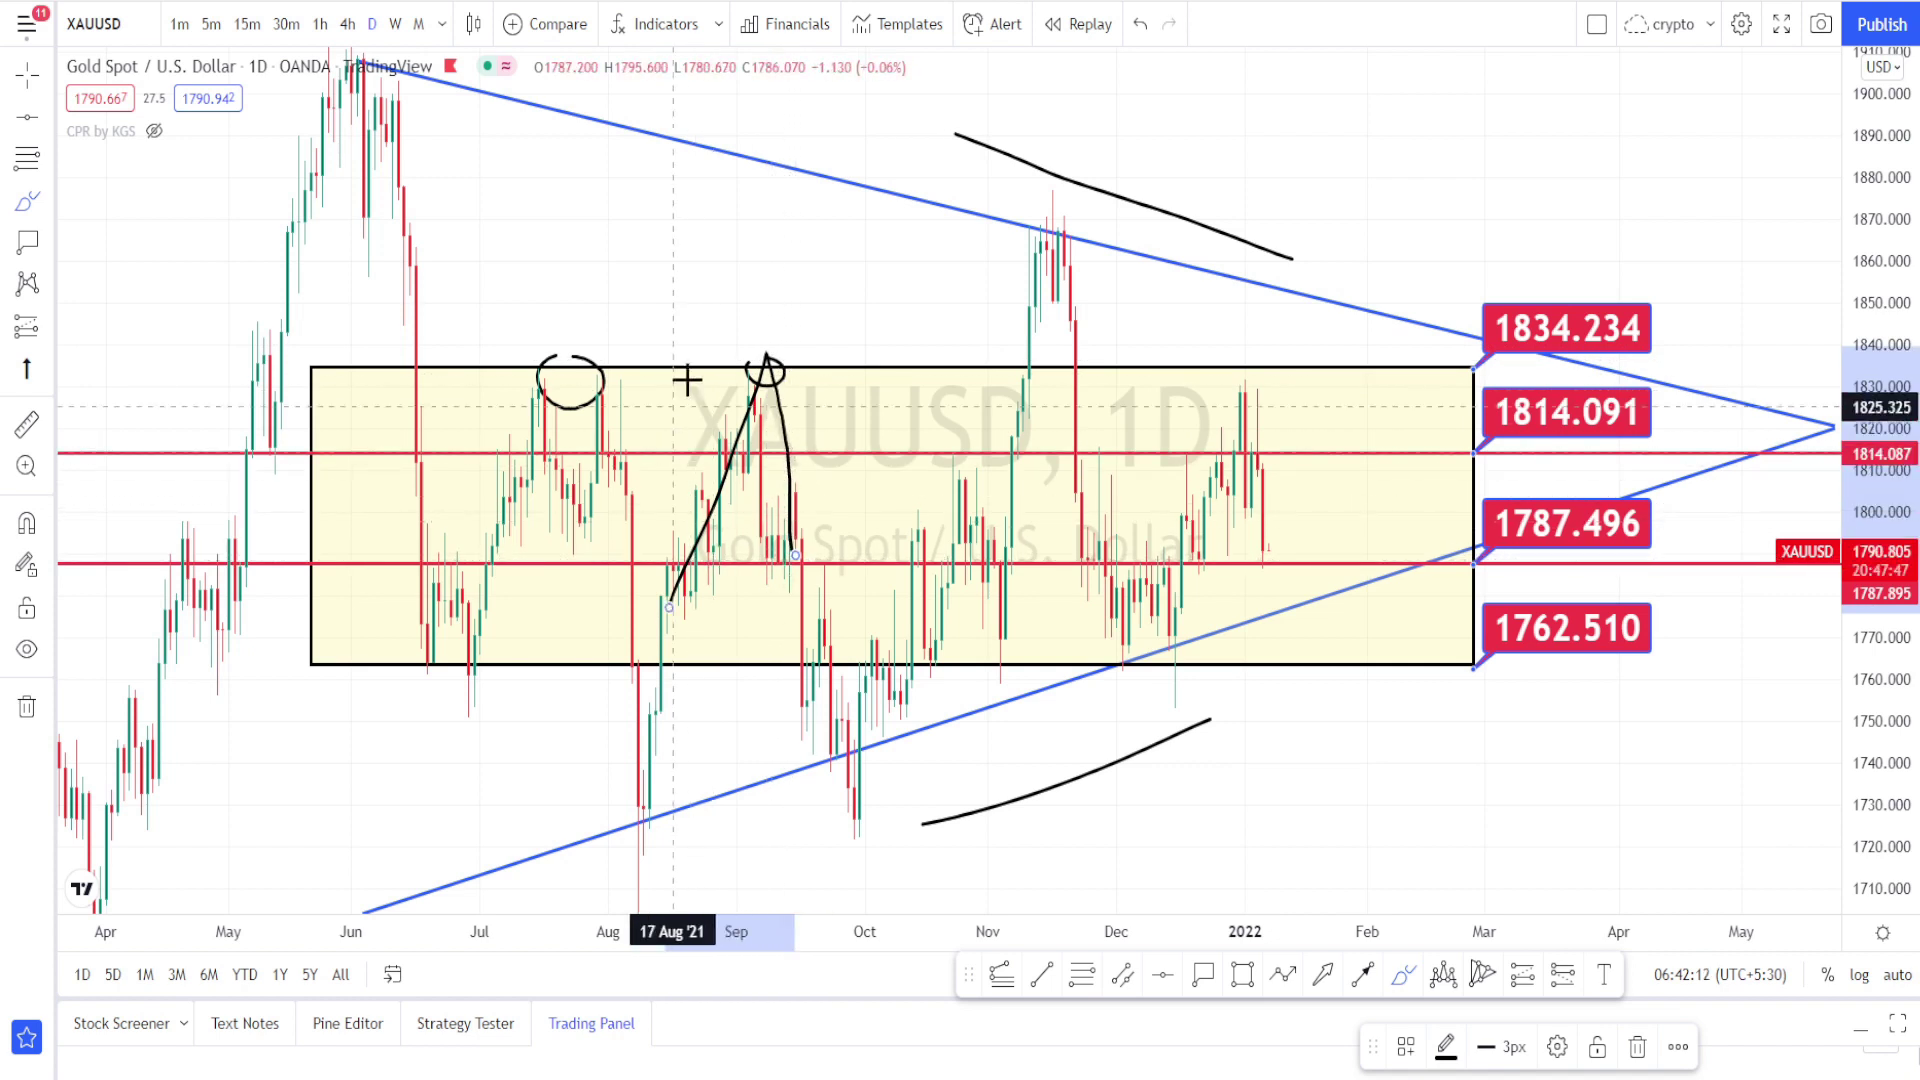
pyautogui.moveTo(1182, 566)
pyautogui.mouseDown()
pyautogui.moveTo(1247, 370)
pyautogui.moveTo(1258, 518)
pyautogui.moveTo(1268, 555)
pyautogui.moveTo(1292, 558)
pyautogui.mouseUp()
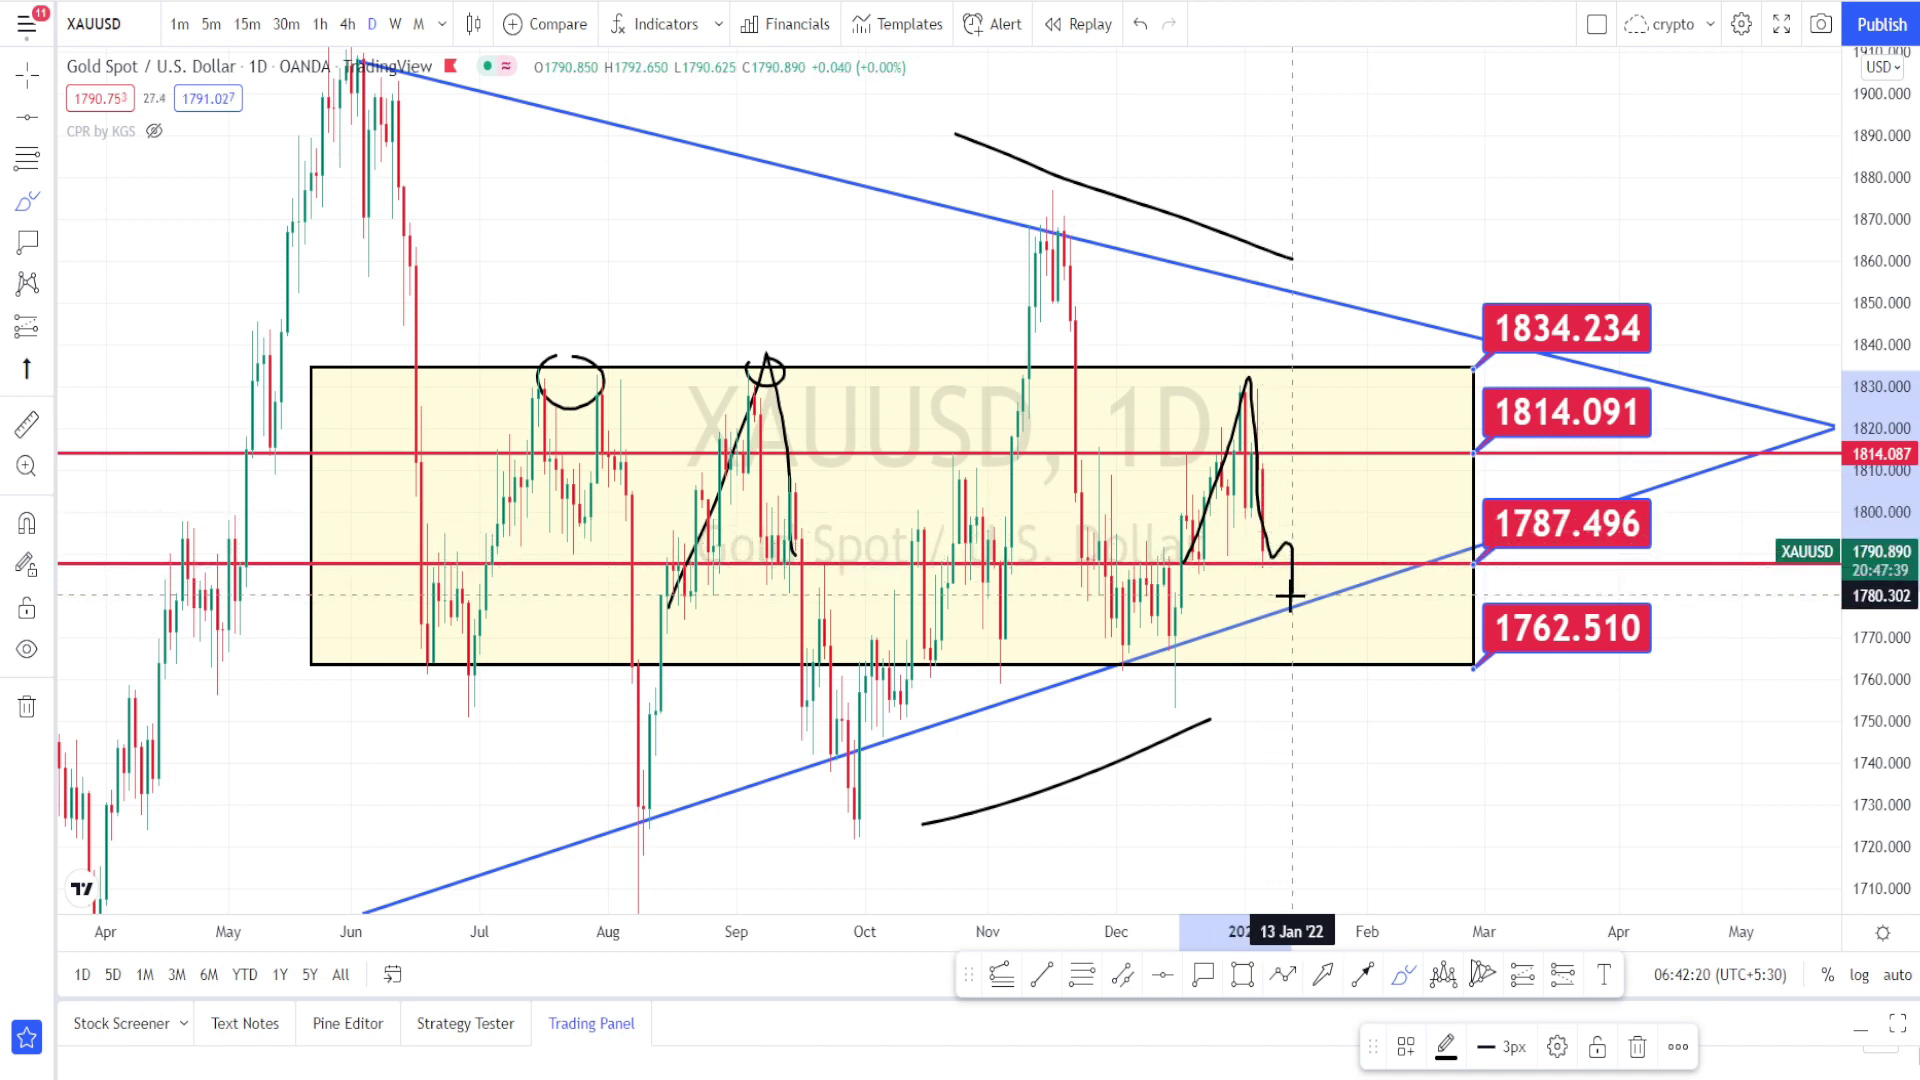
pyautogui.moveTo(1291, 607); pyautogui.dragTo(1288, 604)
pyautogui.moveTo(1300, 508); pyautogui.dragTo(1351, 537)
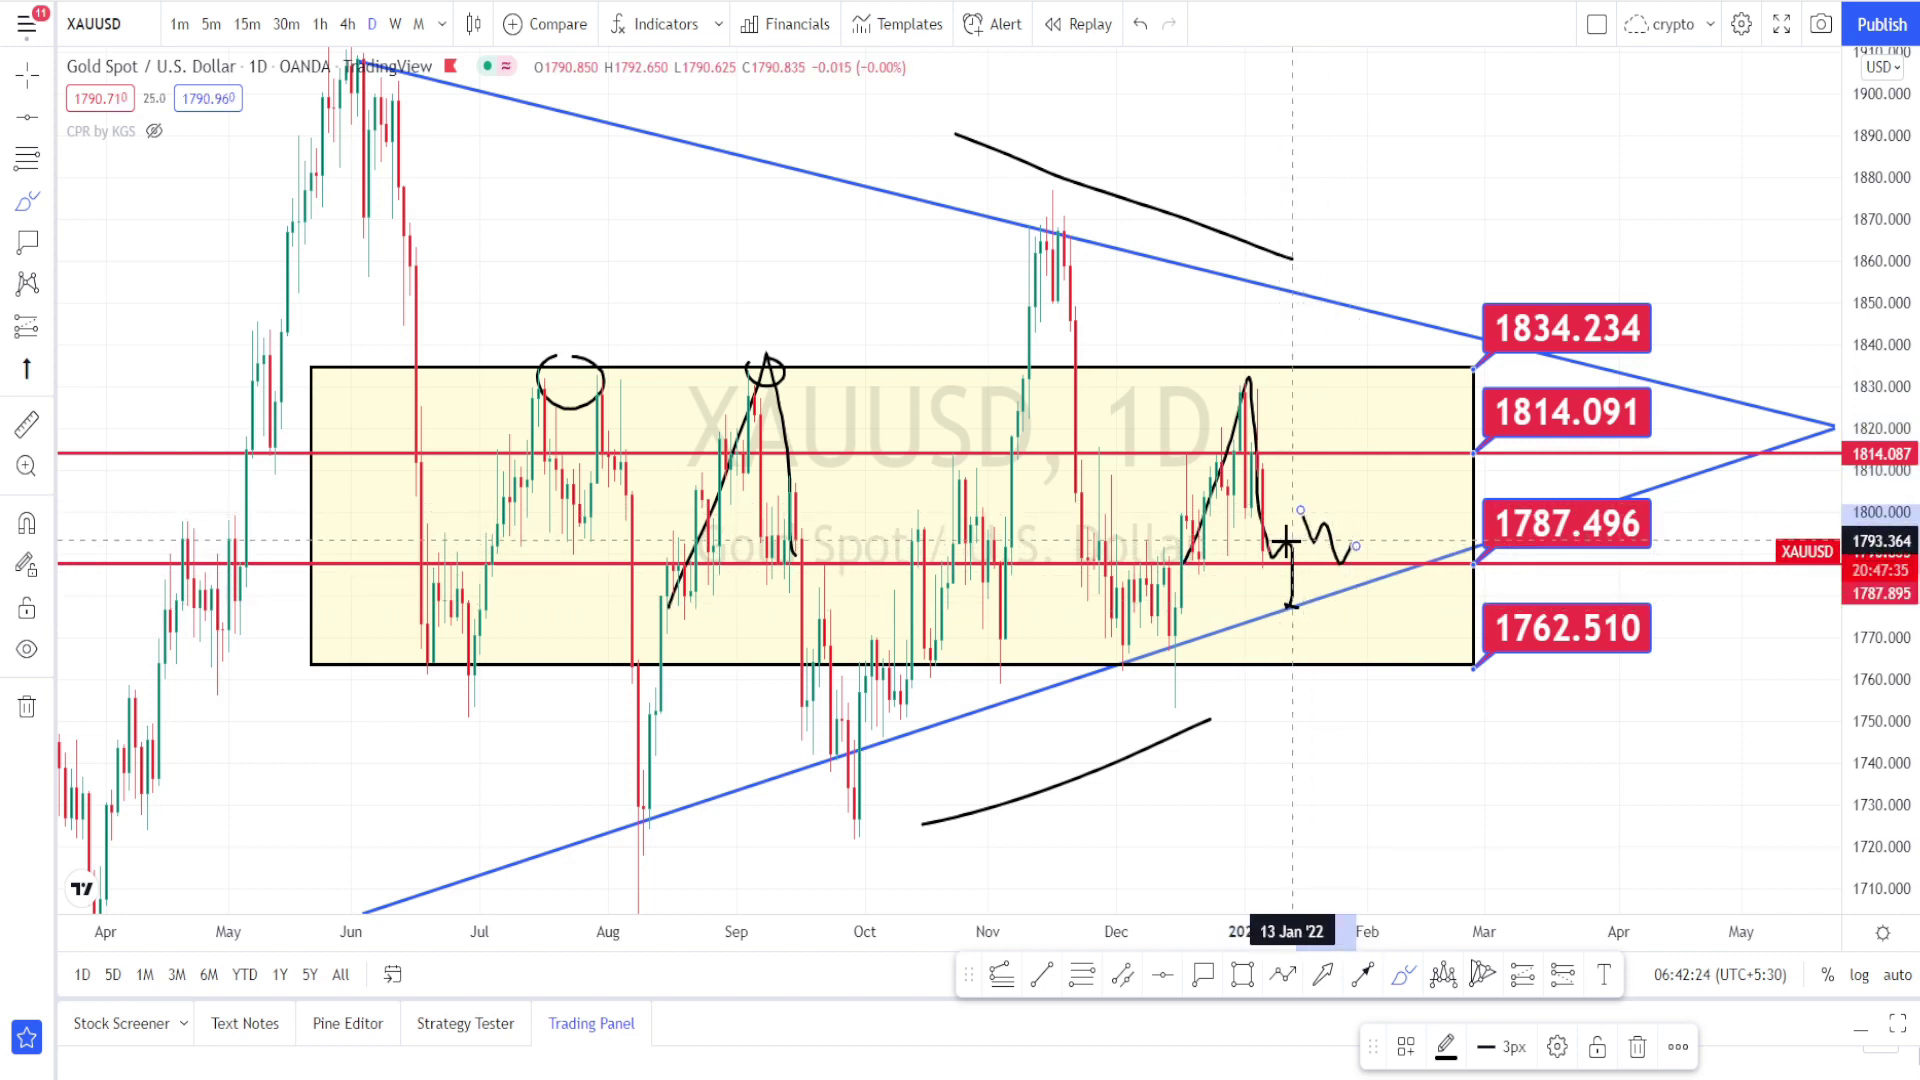
pyautogui.click(1140, 25)
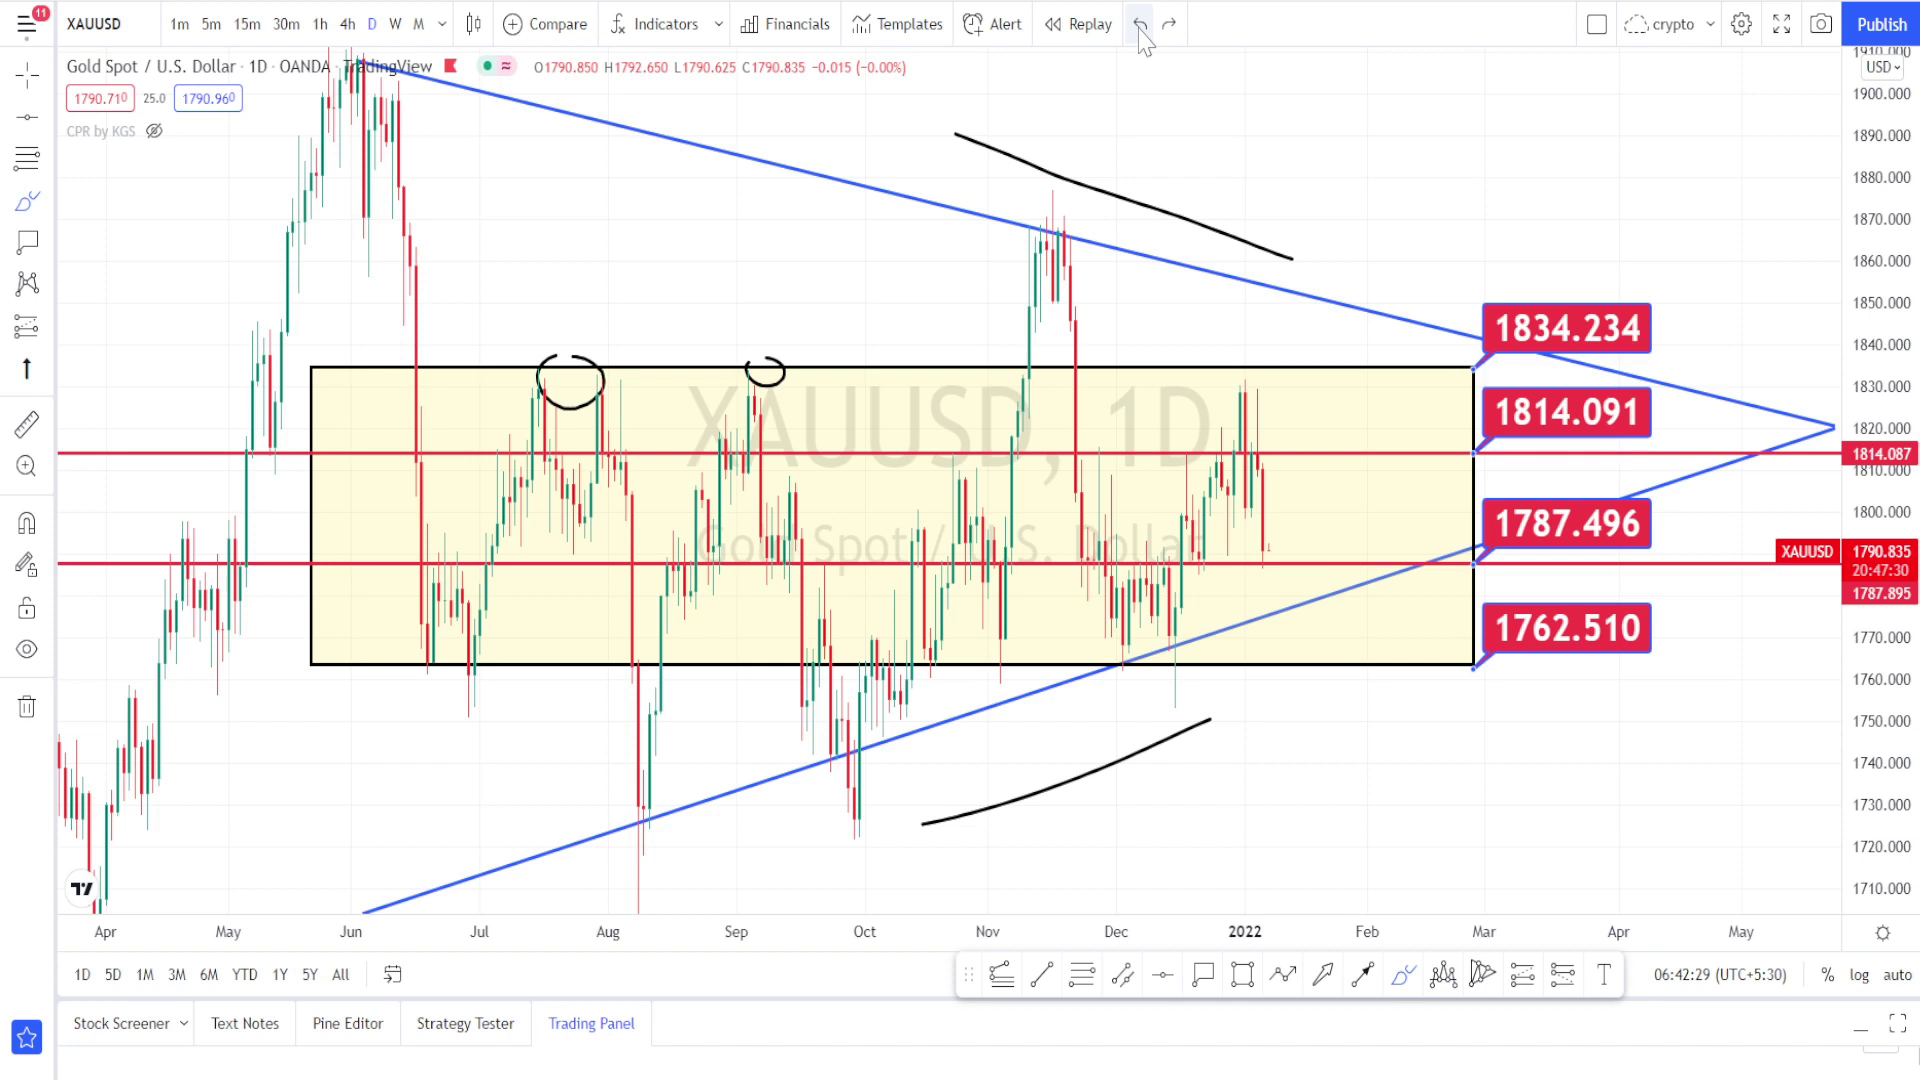
# Step: Trace the price swings from October to January down to the box's lower edge, circle the support areas there, and undo the strokes
pyautogui.moveTo(858, 783)
pyautogui.mouseDown()
pyautogui.moveTo(934, 506)
pyautogui.moveTo(1000, 610)
pyautogui.moveTo(1052, 230)
pyautogui.moveTo(1116, 612)
pyautogui.moveTo(1245, 366)
pyautogui.moveTo(1258, 647)
pyautogui.moveTo(1241, 651)
pyautogui.mouseUp()
pyautogui.moveTo(951, 625)
pyautogui.mouseDown()
pyautogui.moveTo(1176, 628)
pyautogui.moveTo(1023, 622)
pyautogui.mouseUp()
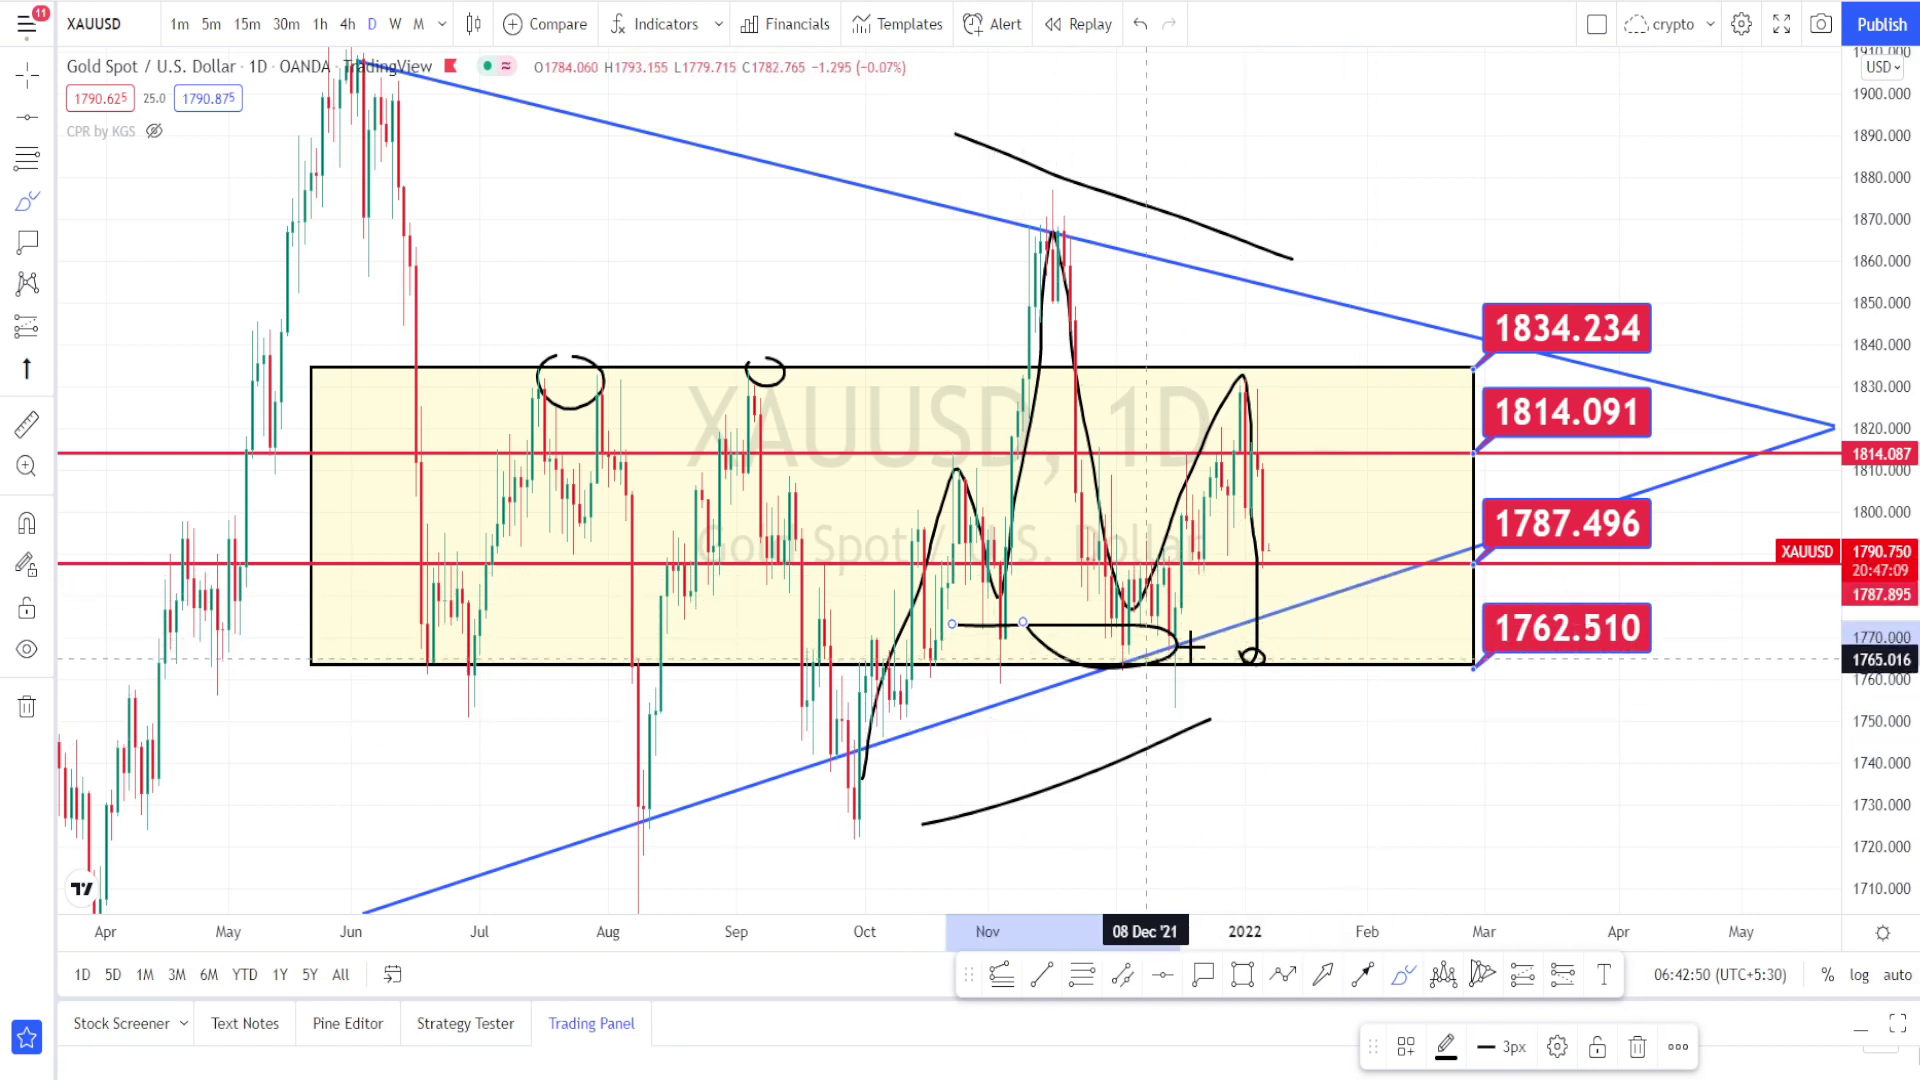
pyautogui.moveTo(1227, 598)
pyautogui.mouseDown()
pyautogui.moveTo(1243, 643)
pyautogui.moveTo(1221, 611)
pyautogui.moveTo(1337, 572)
pyautogui.moveTo(1318, 578)
pyautogui.mouseUp()
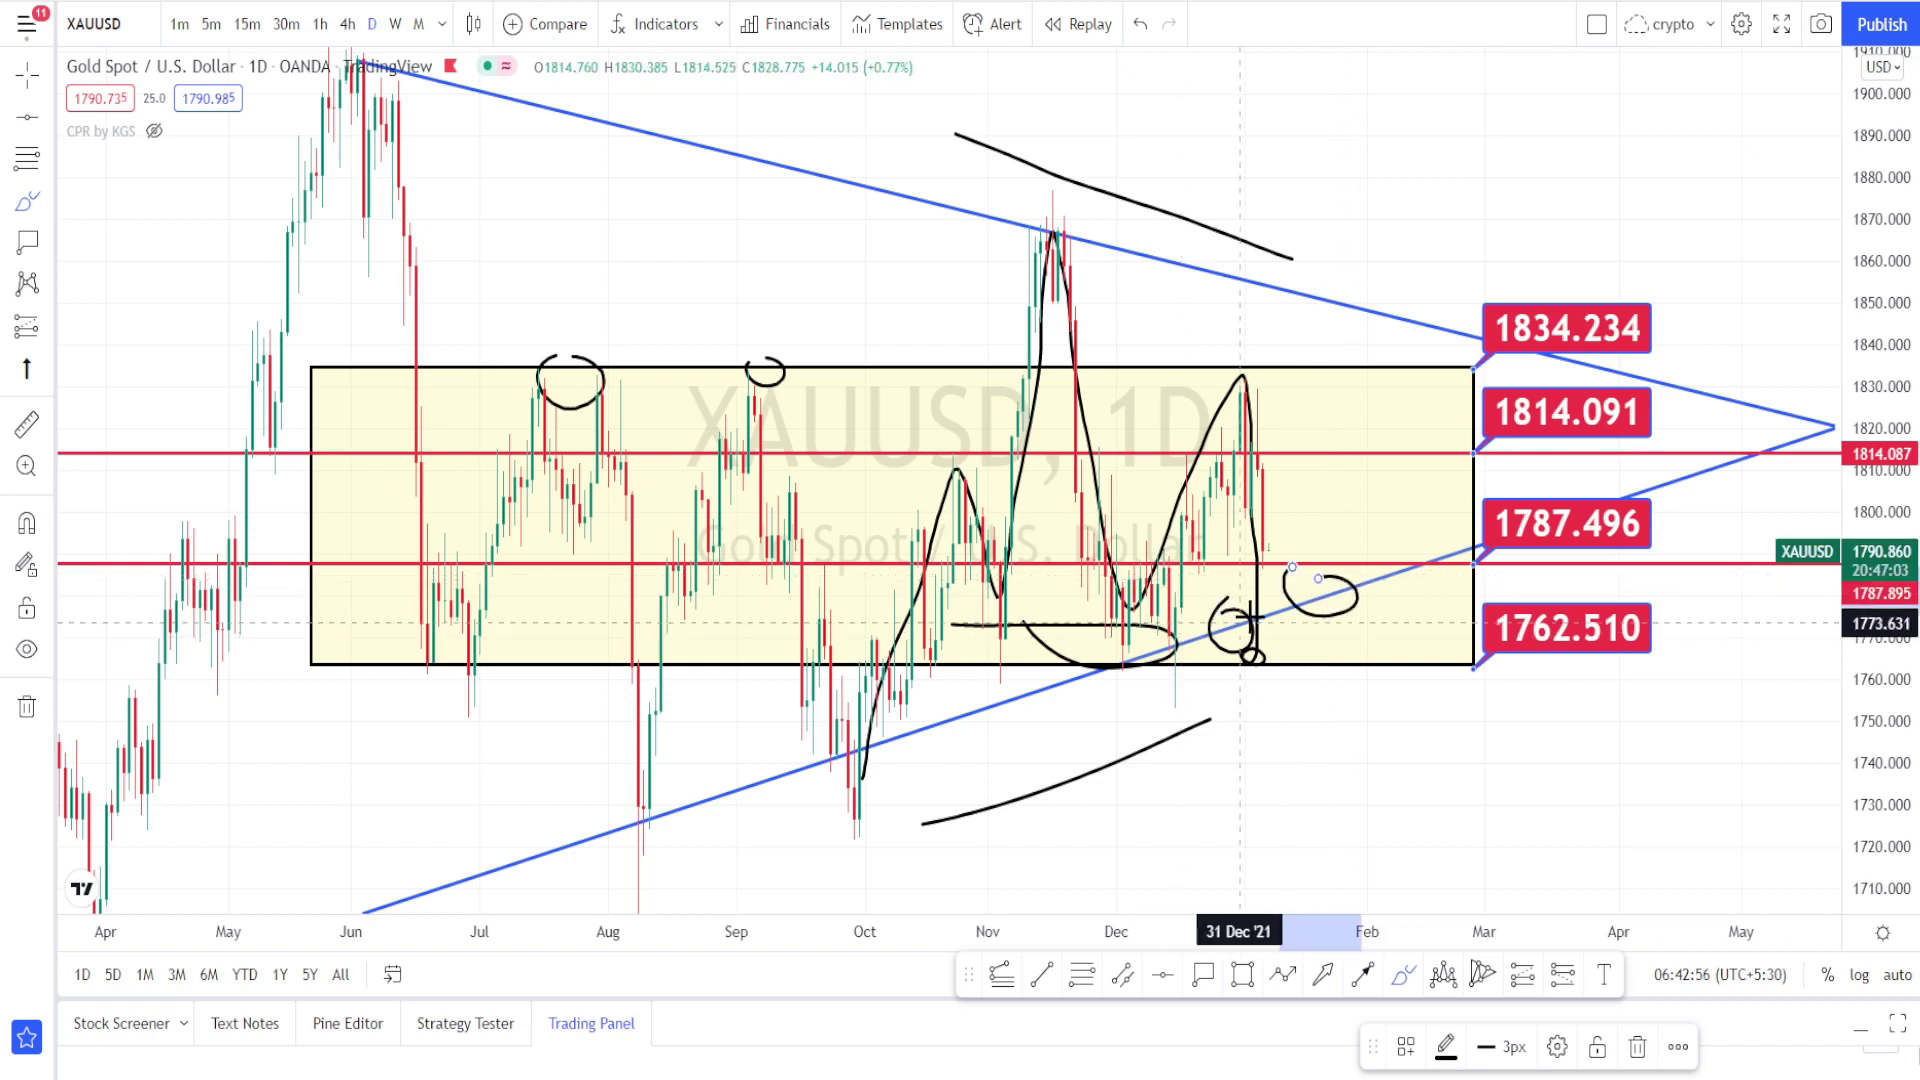
pyautogui.click(1140, 24)
pyautogui.click(1140, 24)
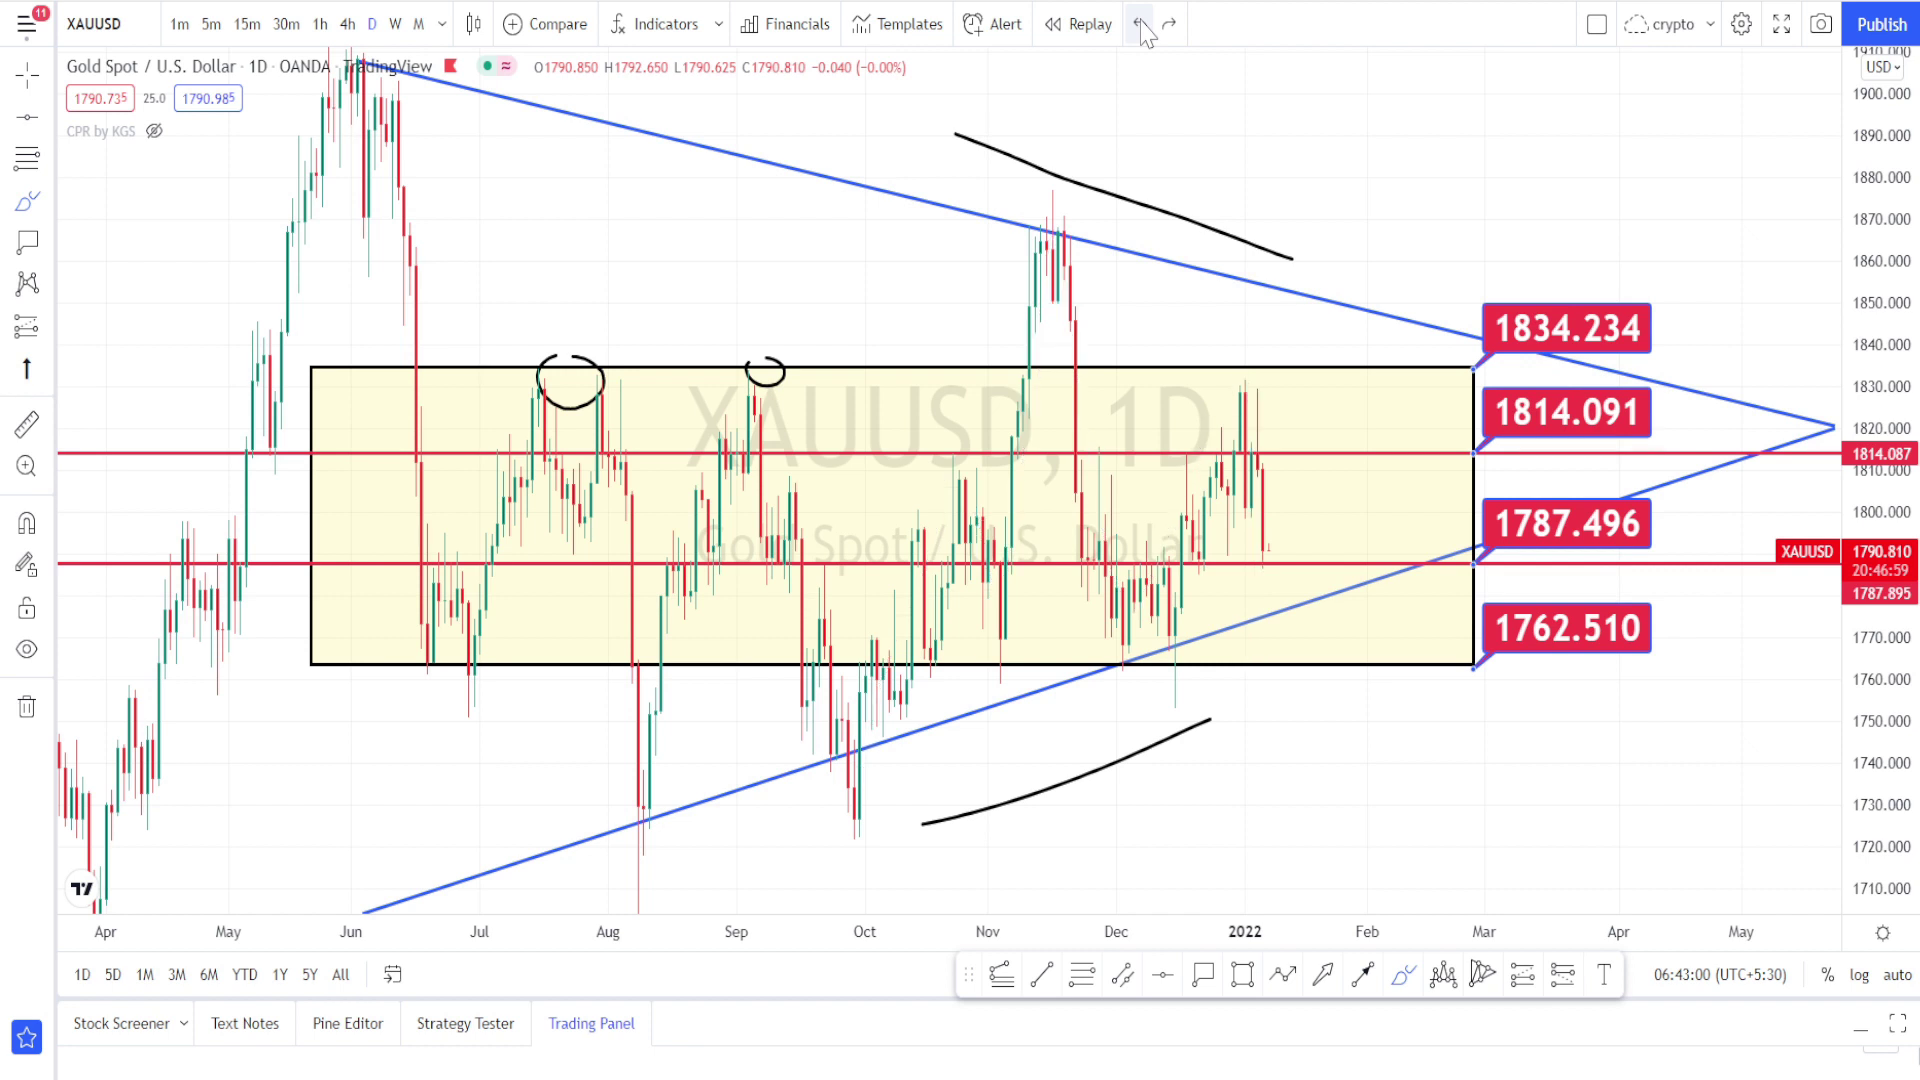
# Step: Circle the January target area on the box's lower edge, sketch a rebound and mark the earlier support touches, and clear these strokes
pyautogui.moveTo(1251, 645)
pyautogui.mouseDown()
pyautogui.moveTo(1268, 688)
pyautogui.moveTo(1256, 643)
pyautogui.mouseUp()
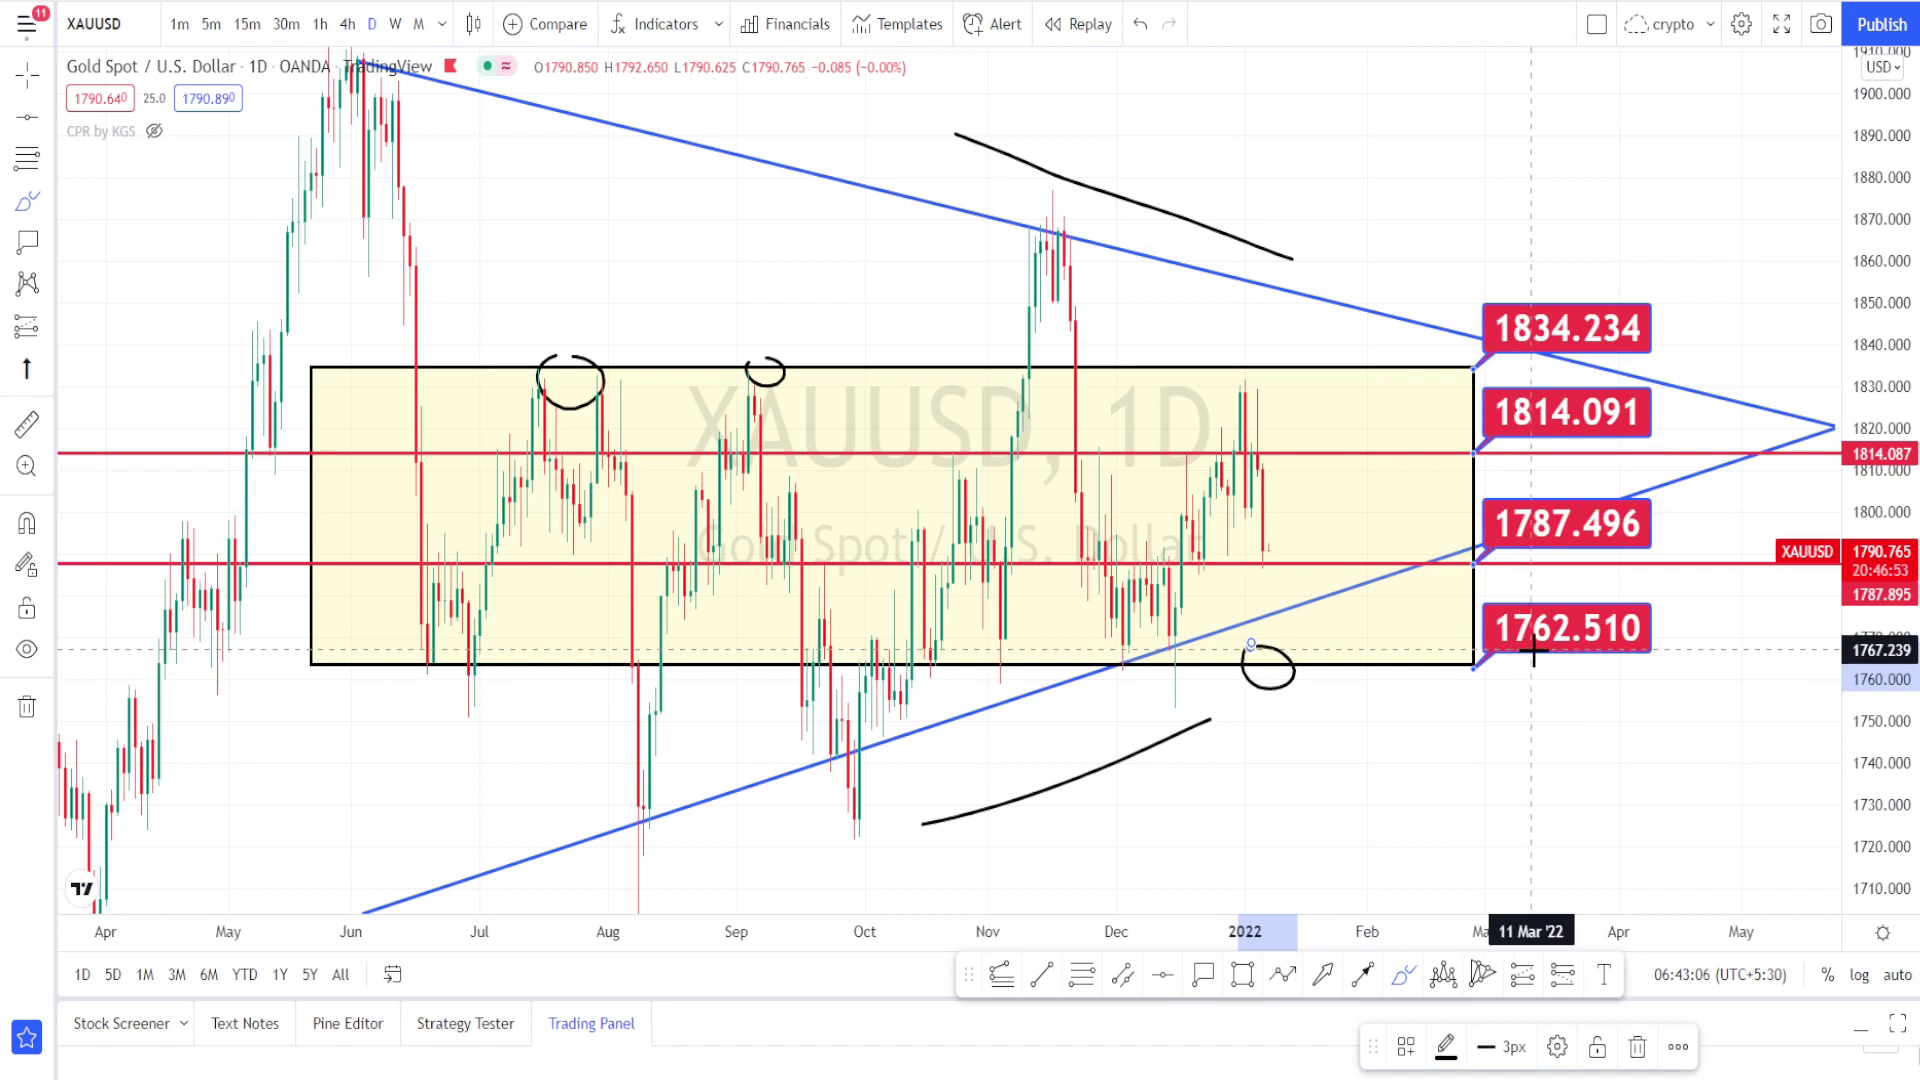
pyautogui.moveTo(1296, 650)
pyautogui.mouseDown()
pyautogui.moveTo(1320, 640)
pyautogui.moveTo(1350, 502)
pyautogui.mouseUp()
pyautogui.moveTo(1340, 650); pyautogui.dragTo(1316, 652)
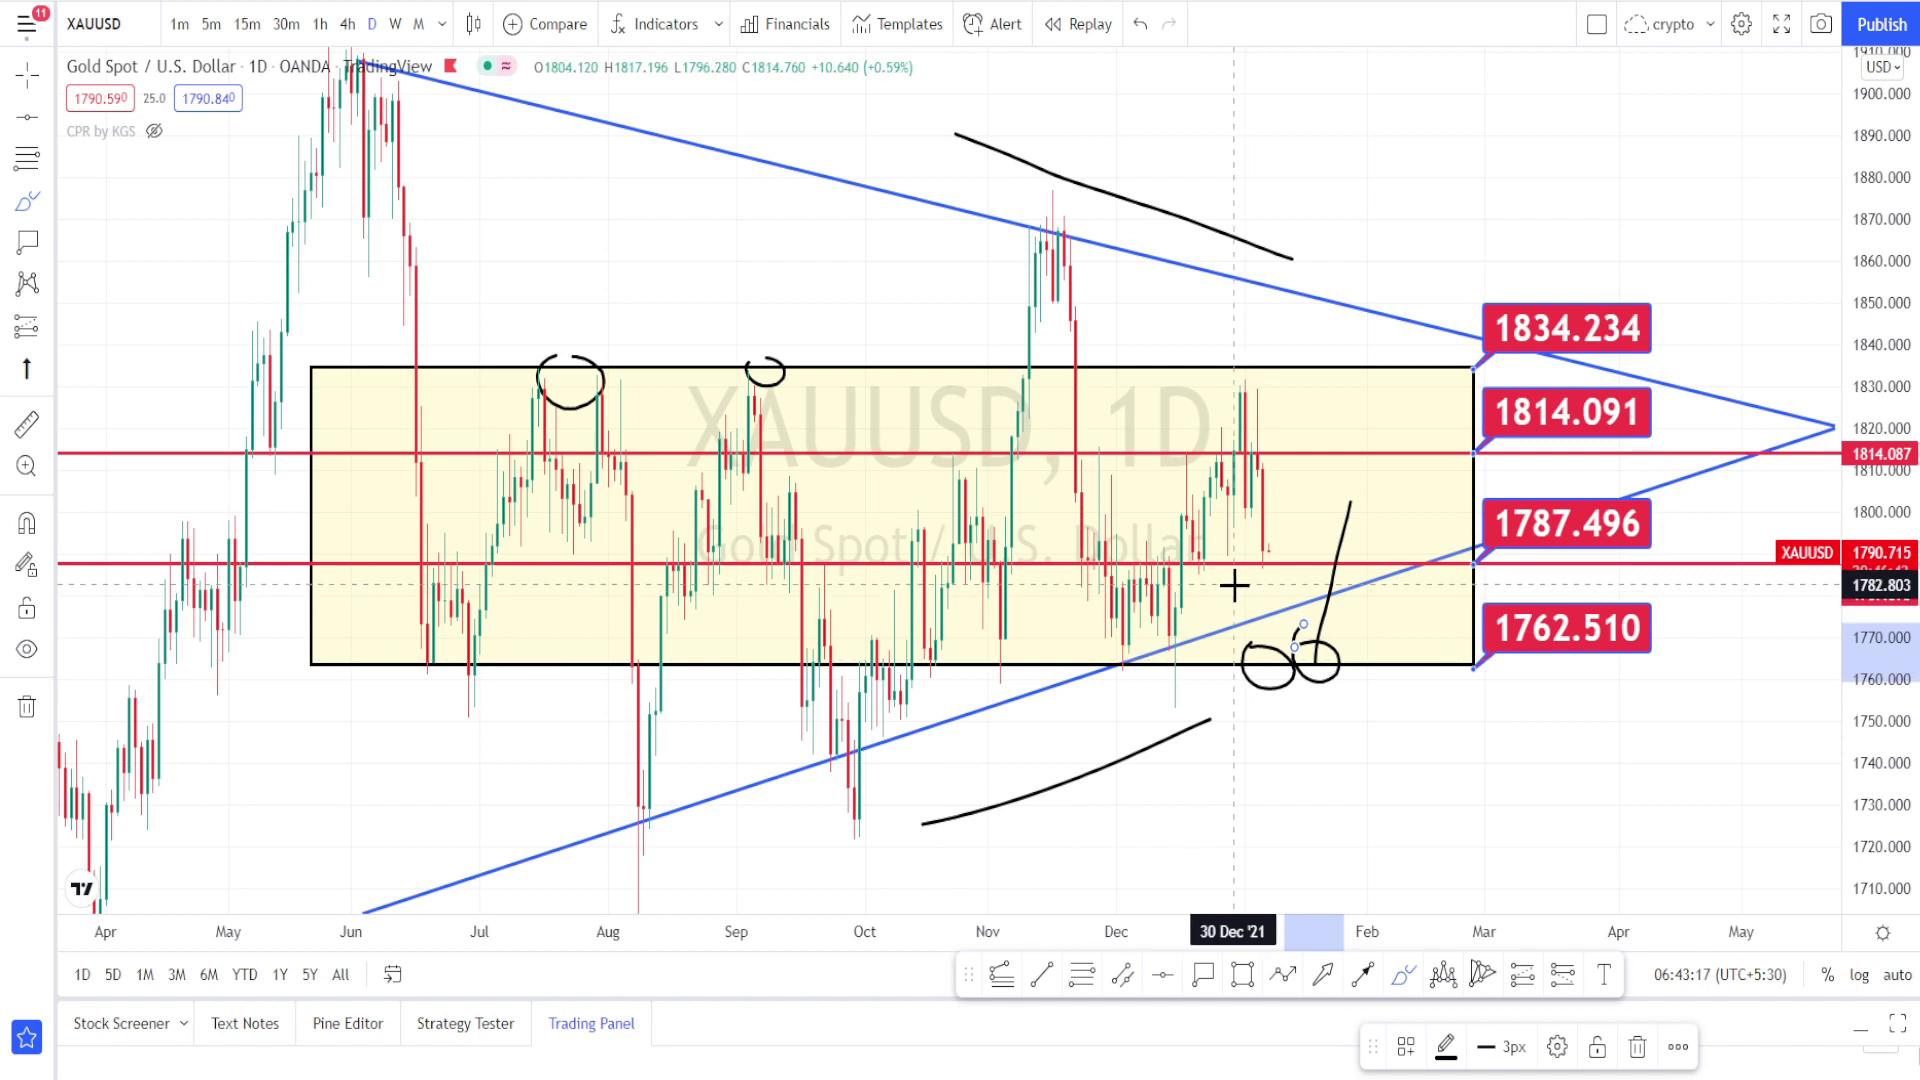
pyautogui.moveTo(1500, 610)
pyautogui.mouseDown()
pyautogui.moveTo(1667, 634)
pyautogui.moveTo(1513, 606)
pyautogui.mouseUp()
pyautogui.moveTo(1007, 645)
pyautogui.mouseDown()
pyautogui.moveTo(964, 651)
pyautogui.moveTo(1040, 648)
pyautogui.mouseUp()
pyautogui.moveTo(1165, 652)
pyautogui.mouseDown()
pyautogui.moveTo(1170, 675)
pyautogui.moveTo(1097, 655)
pyautogui.moveTo(1270, 445)
pyautogui.mouseUp()
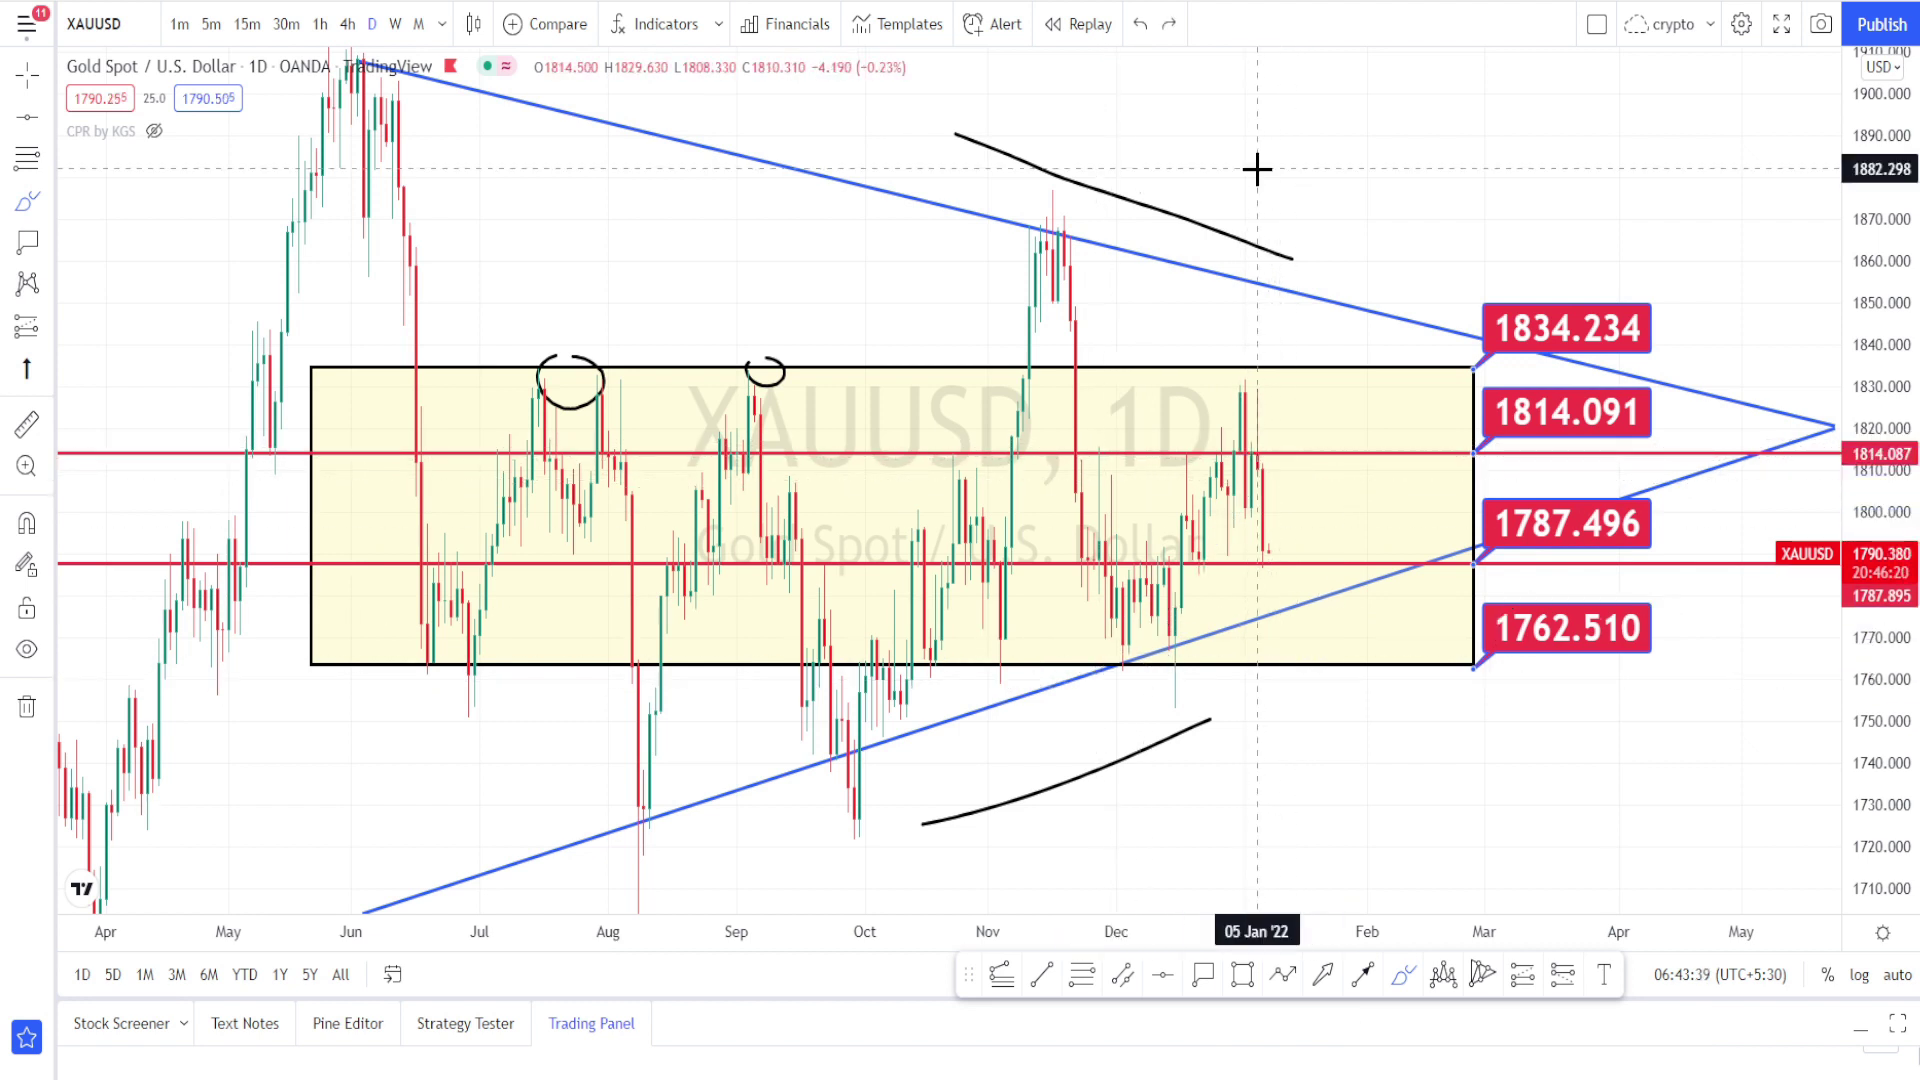
# Step: Outline the four price labels, brush a downward arrow from the latest candle to the rising trendline, and circle September's price at the box's lower edge
pyautogui.moveTo(1477, 253)
pyautogui.mouseDown()
pyautogui.moveTo(1551, 249)
pyautogui.moveTo(1684, 369)
pyautogui.moveTo(1713, 742)
pyautogui.moveTo(1490, 749)
pyautogui.moveTo(1449, 262)
pyautogui.mouseUp()
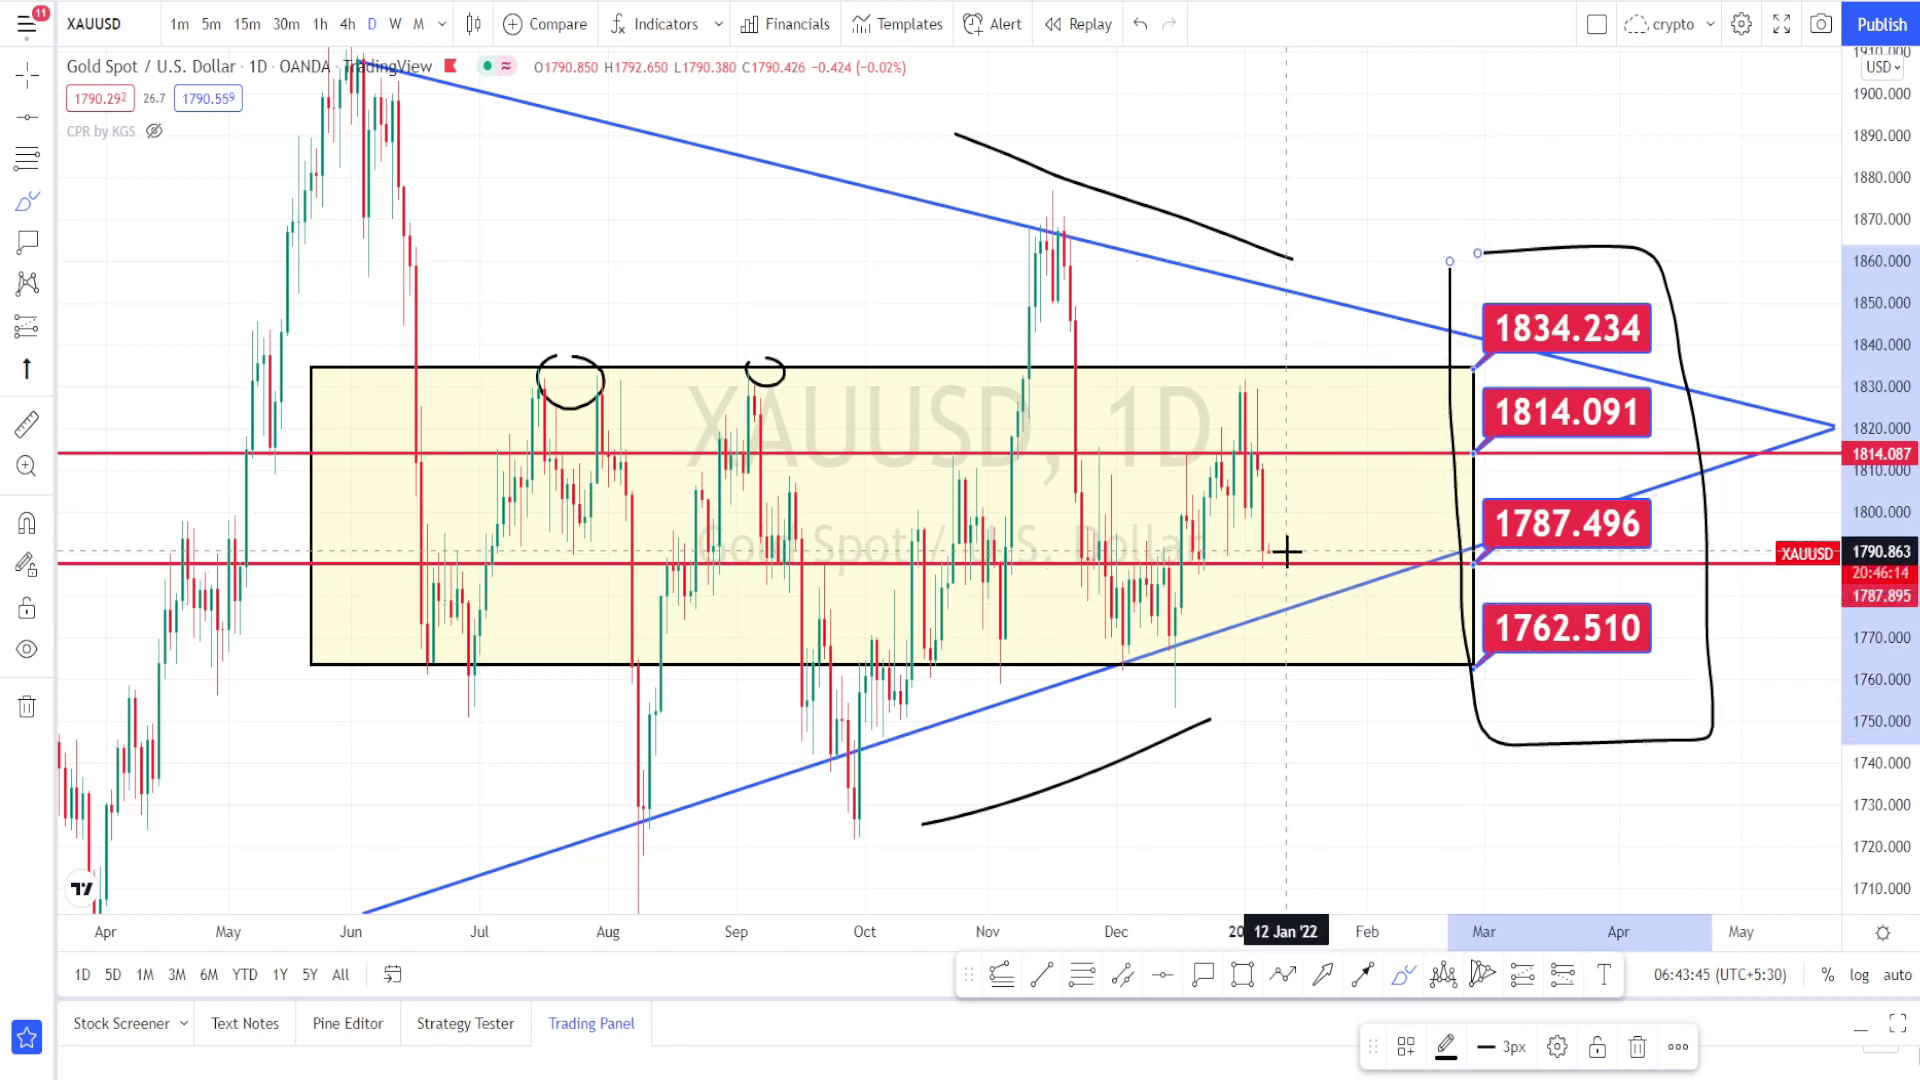
pyautogui.moveTo(1279, 552); pyautogui.dragTo(1287, 615)
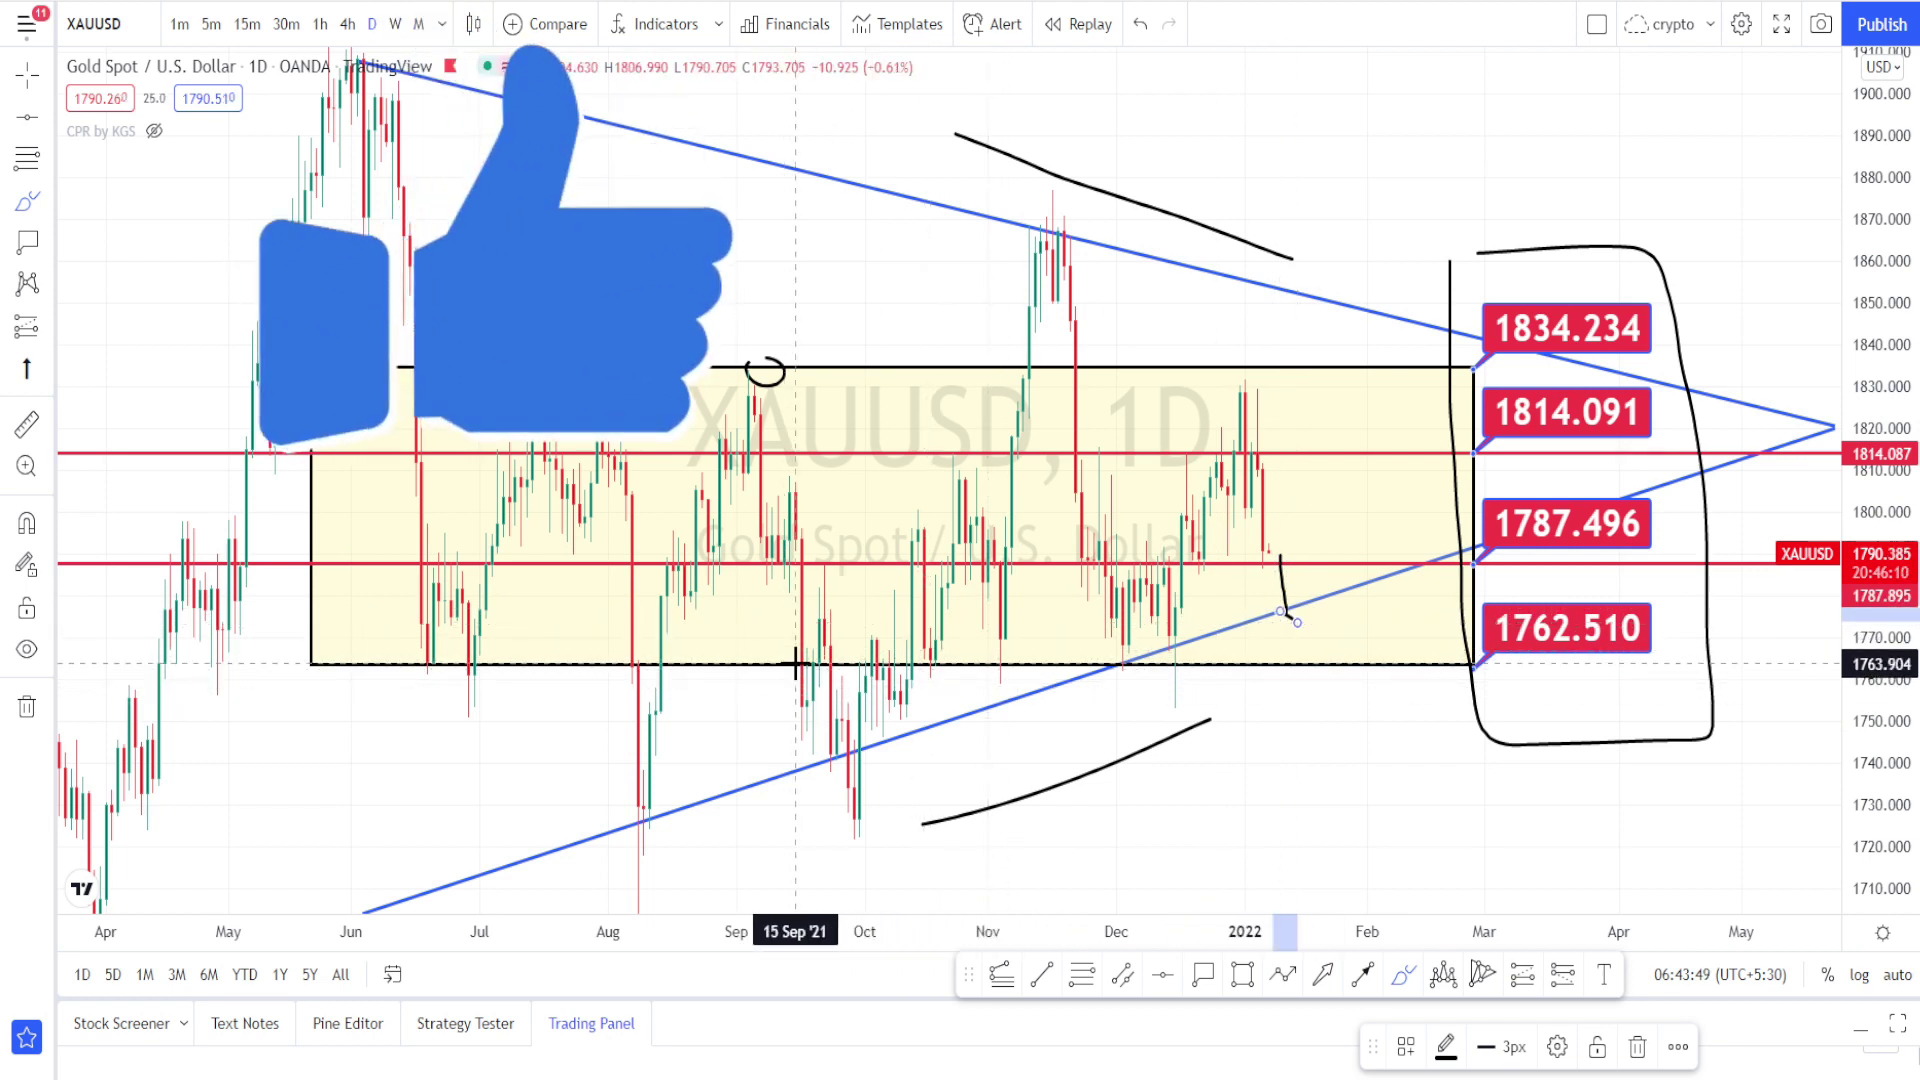
pyautogui.moveTo(844, 643)
pyautogui.mouseDown()
pyautogui.moveTo(856, 680)
pyautogui.moveTo(802, 647)
pyautogui.mouseUp()
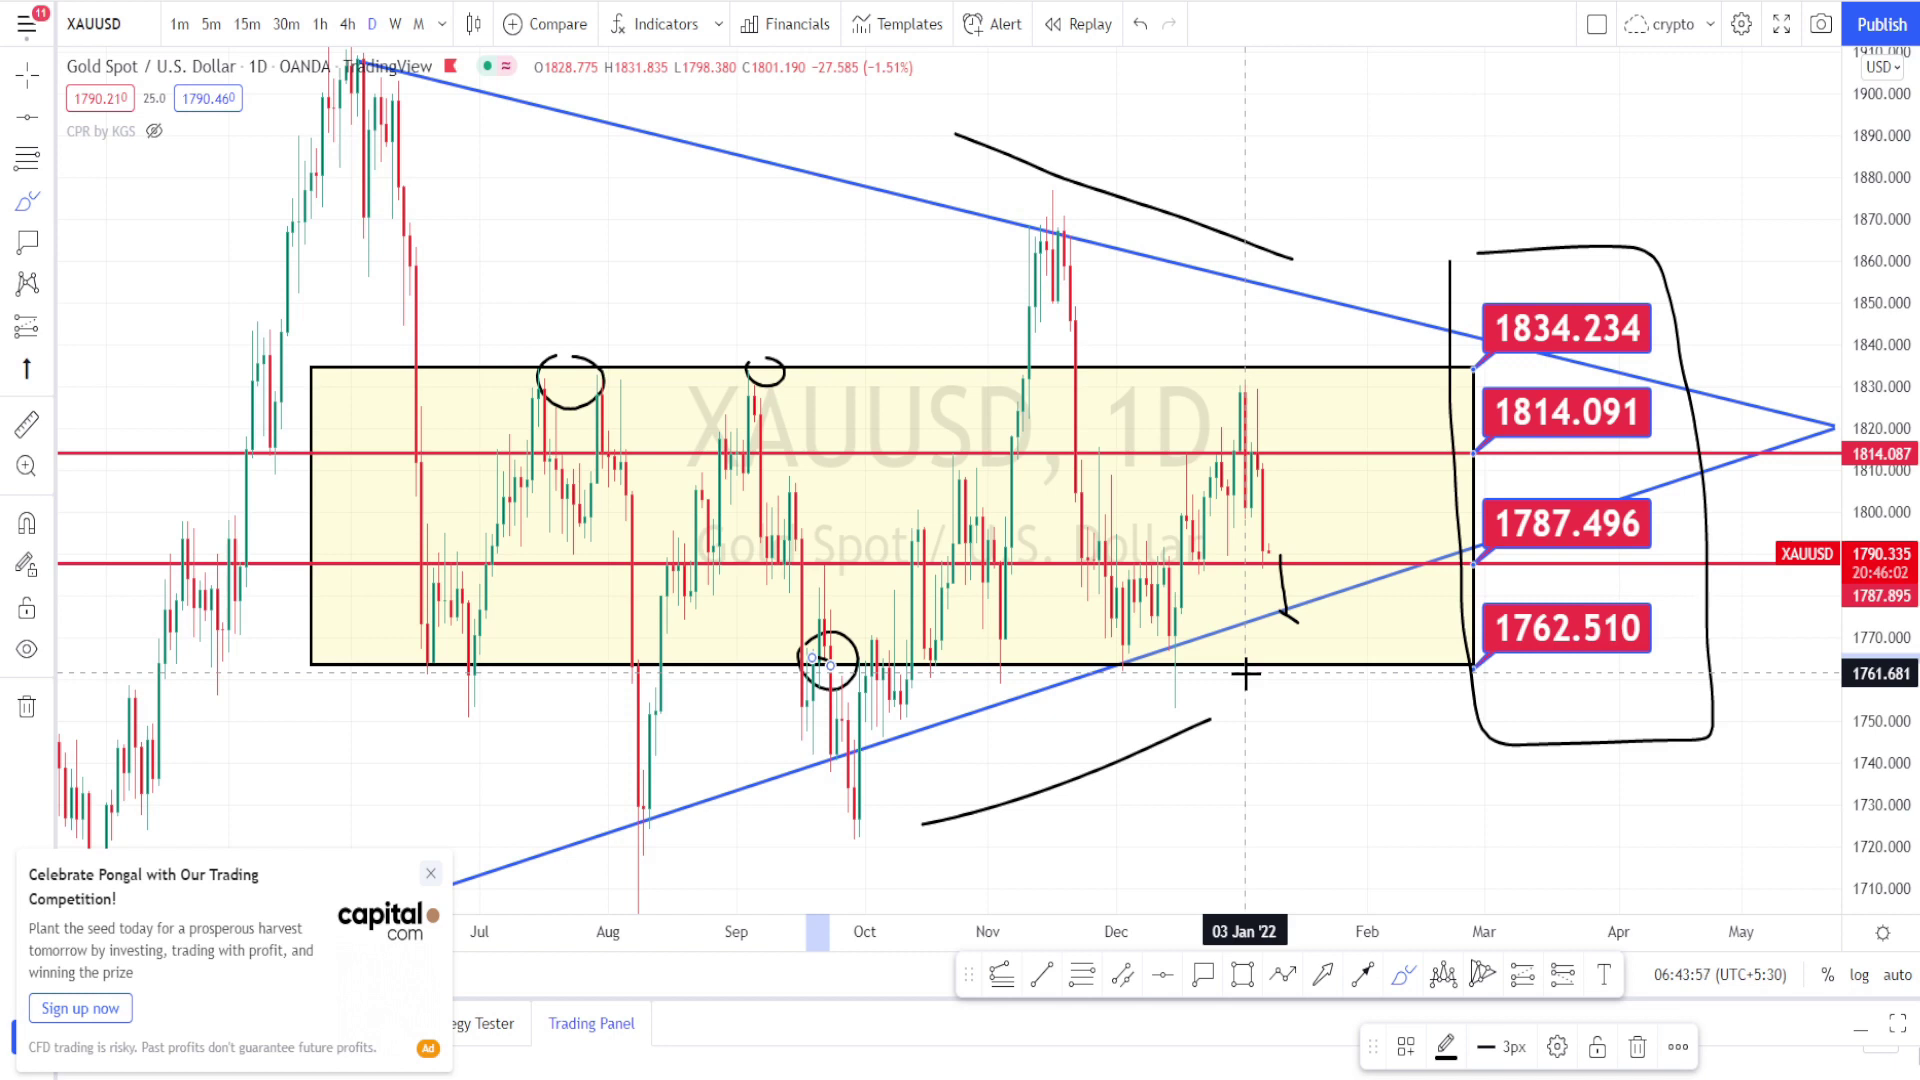
# Step: Switch the chart to the 4h interval and brush one stroke below and one above the rising purple channel
pyautogui.write('4h')
pyautogui.press('Return')
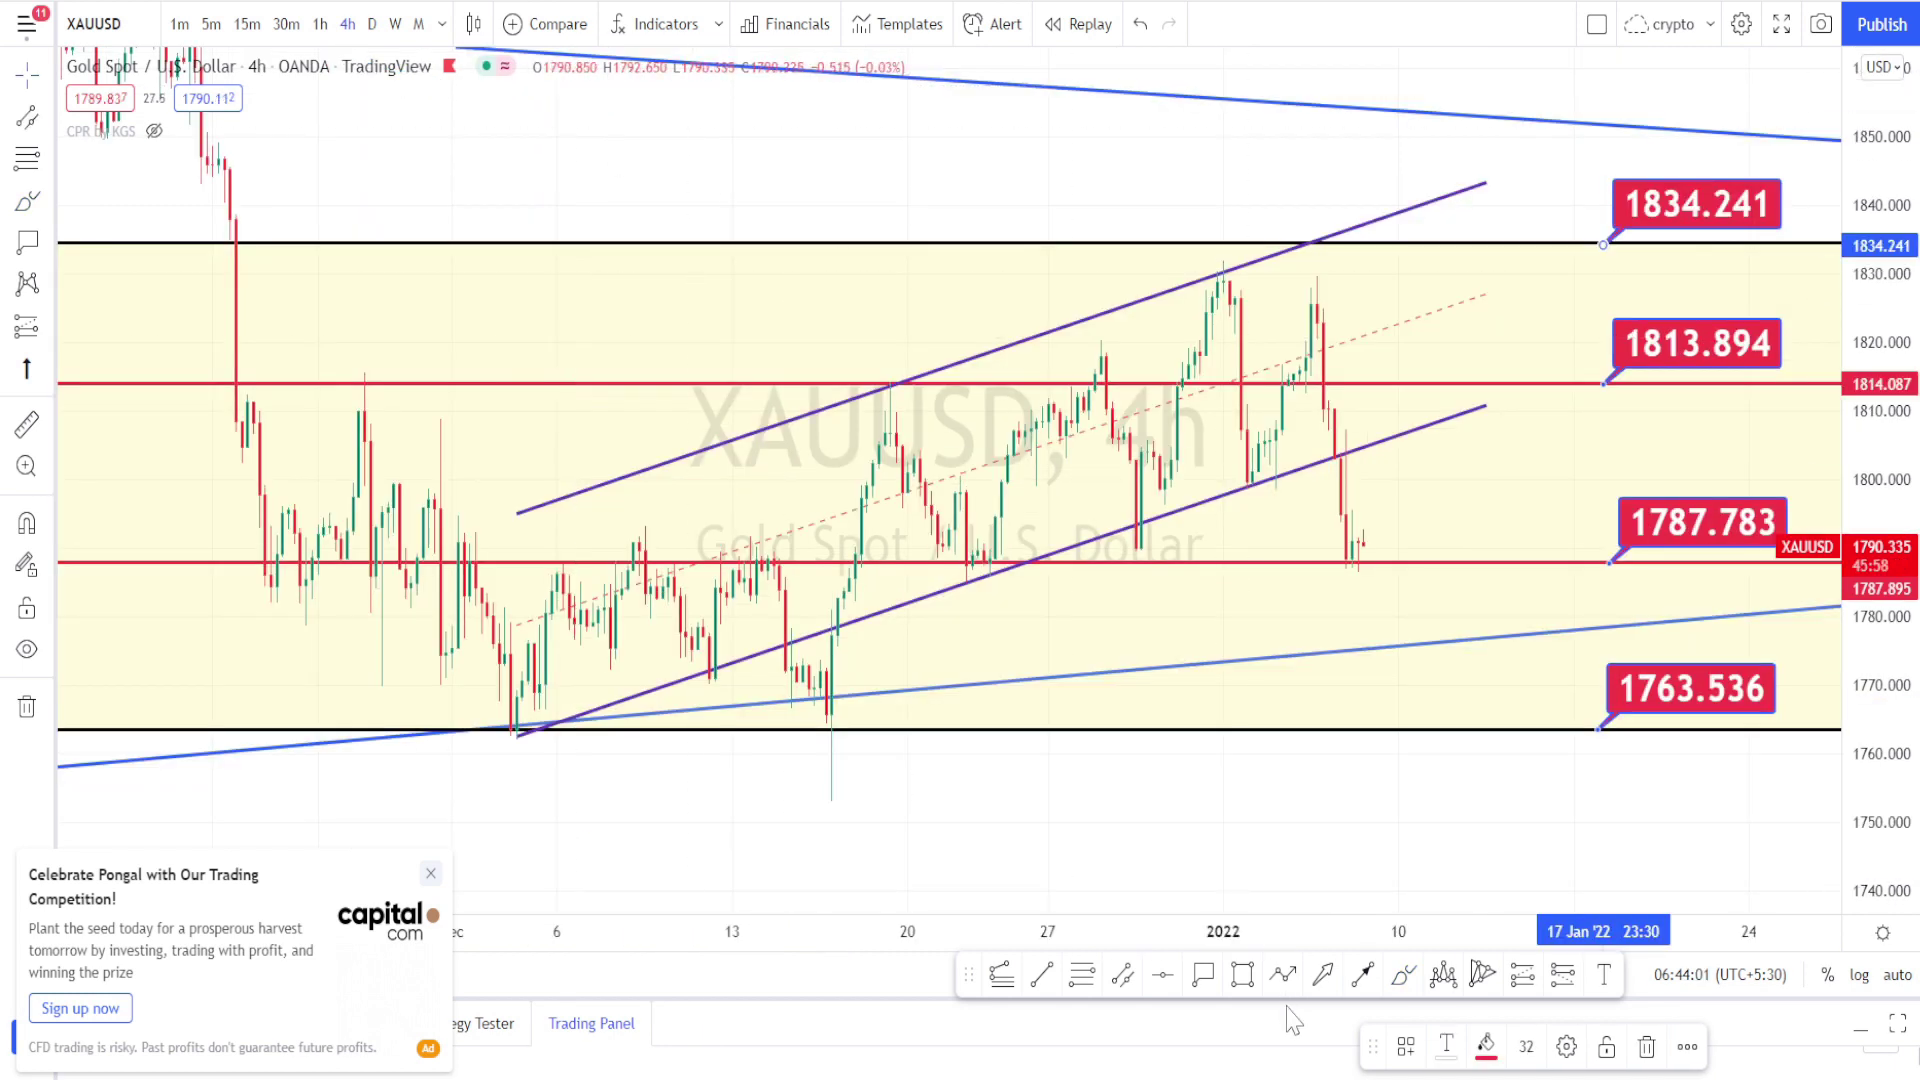
pyautogui.click(1401, 985)
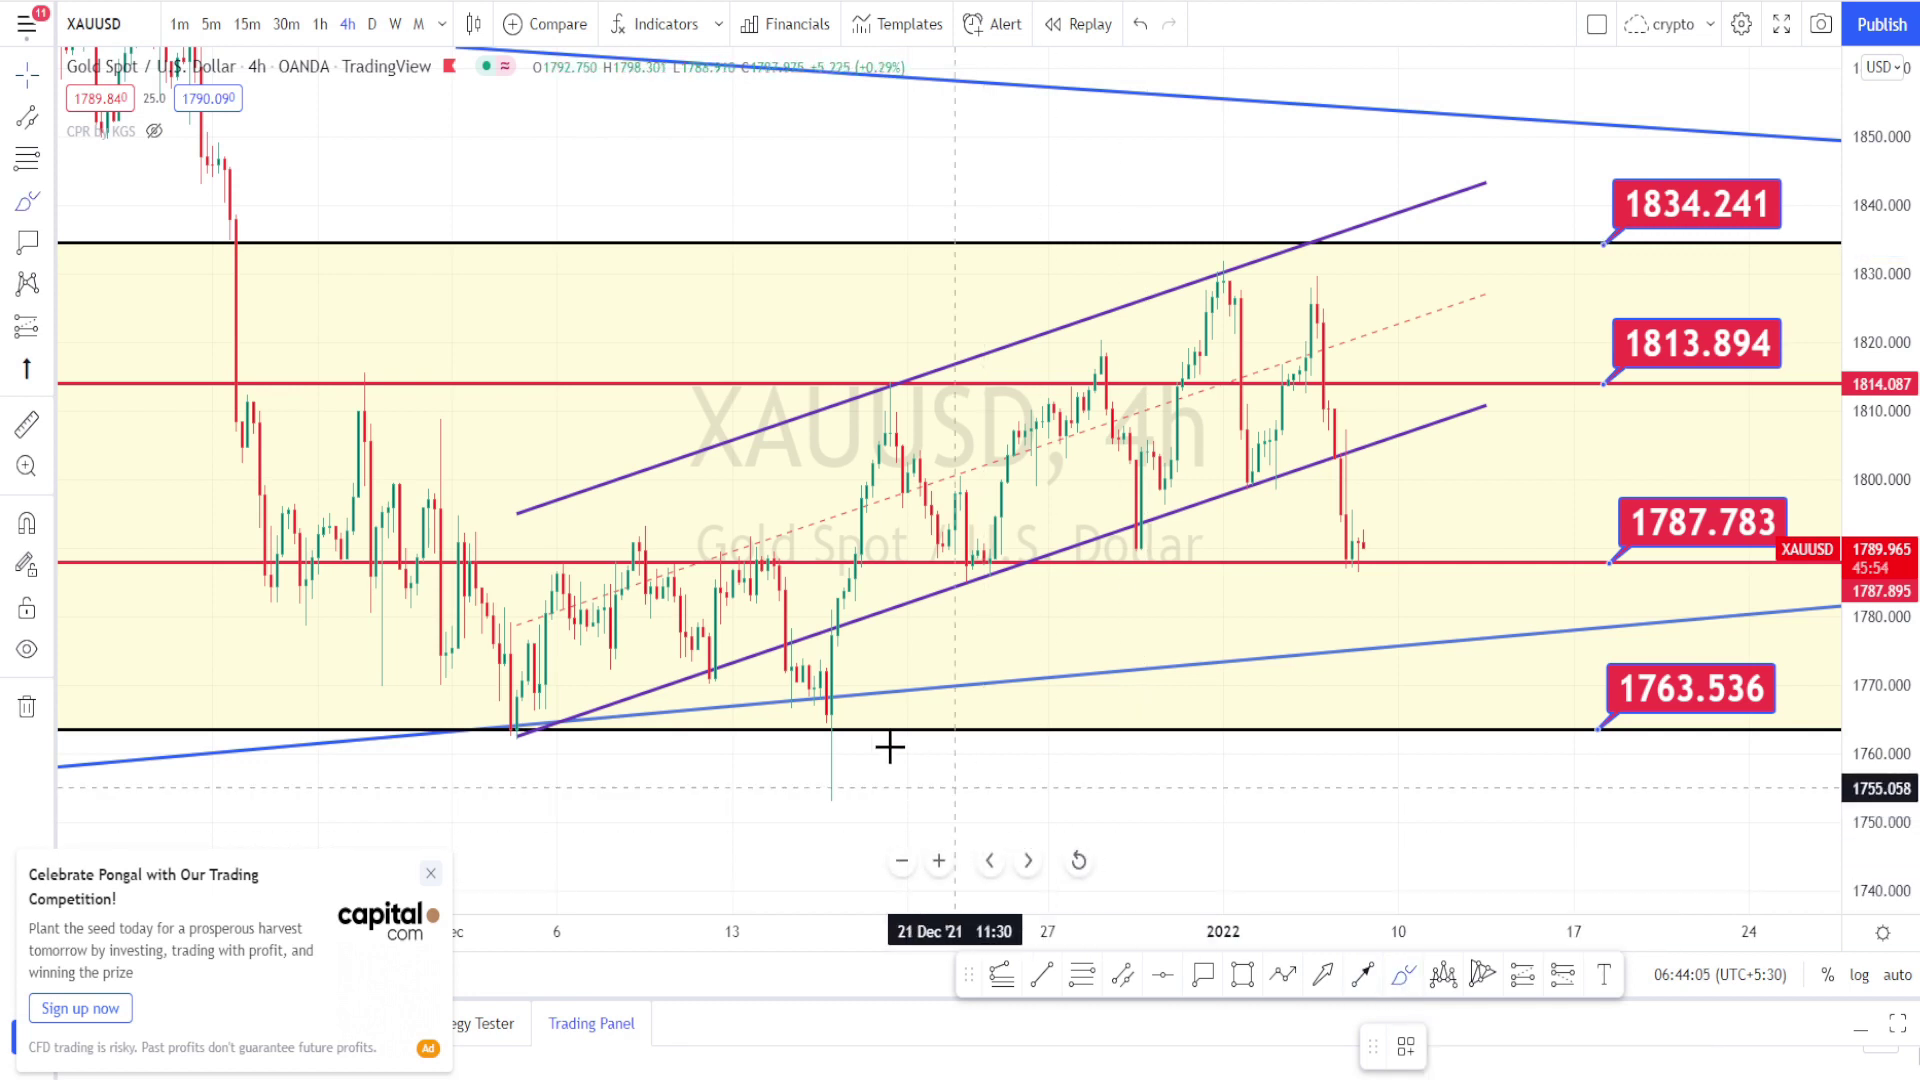
pyautogui.moveTo(848, 680); pyautogui.dragTo(1065, 607)
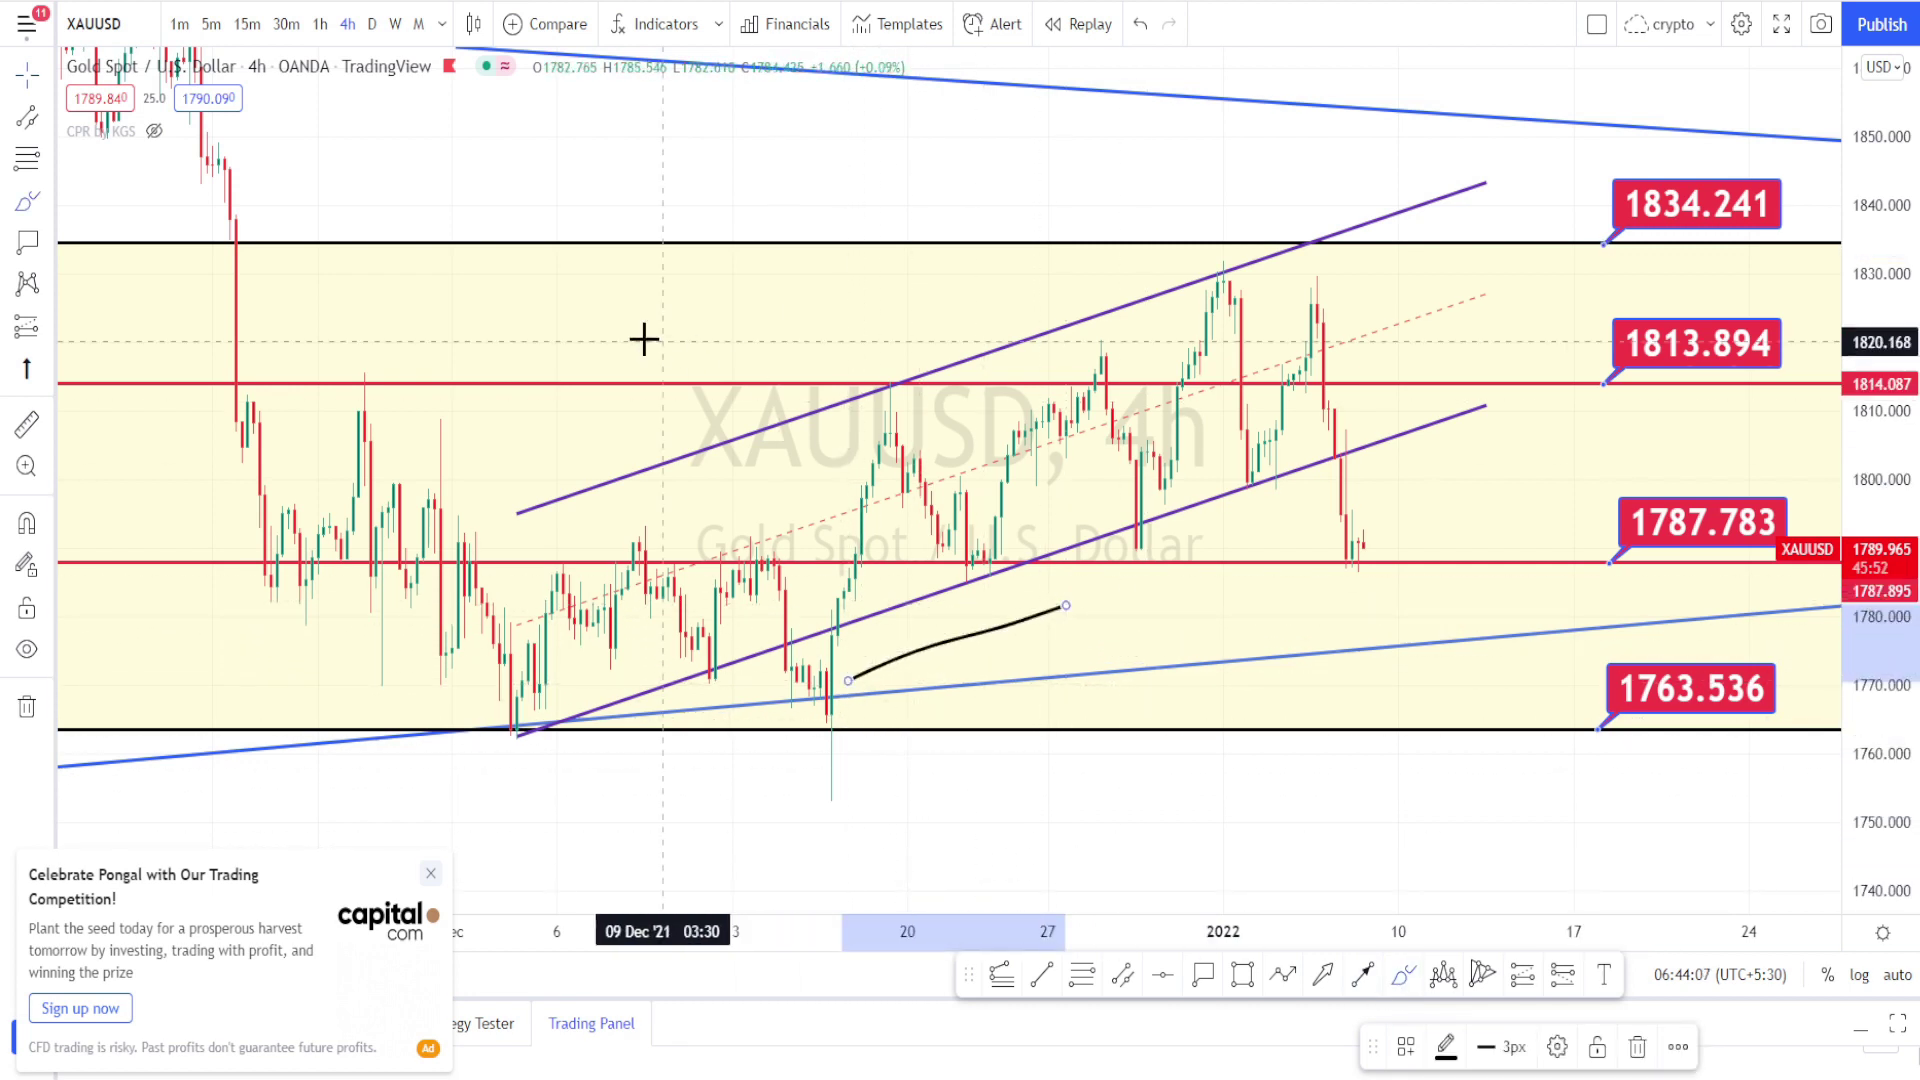
pyautogui.moveTo(650, 390); pyautogui.dragTo(955, 299)
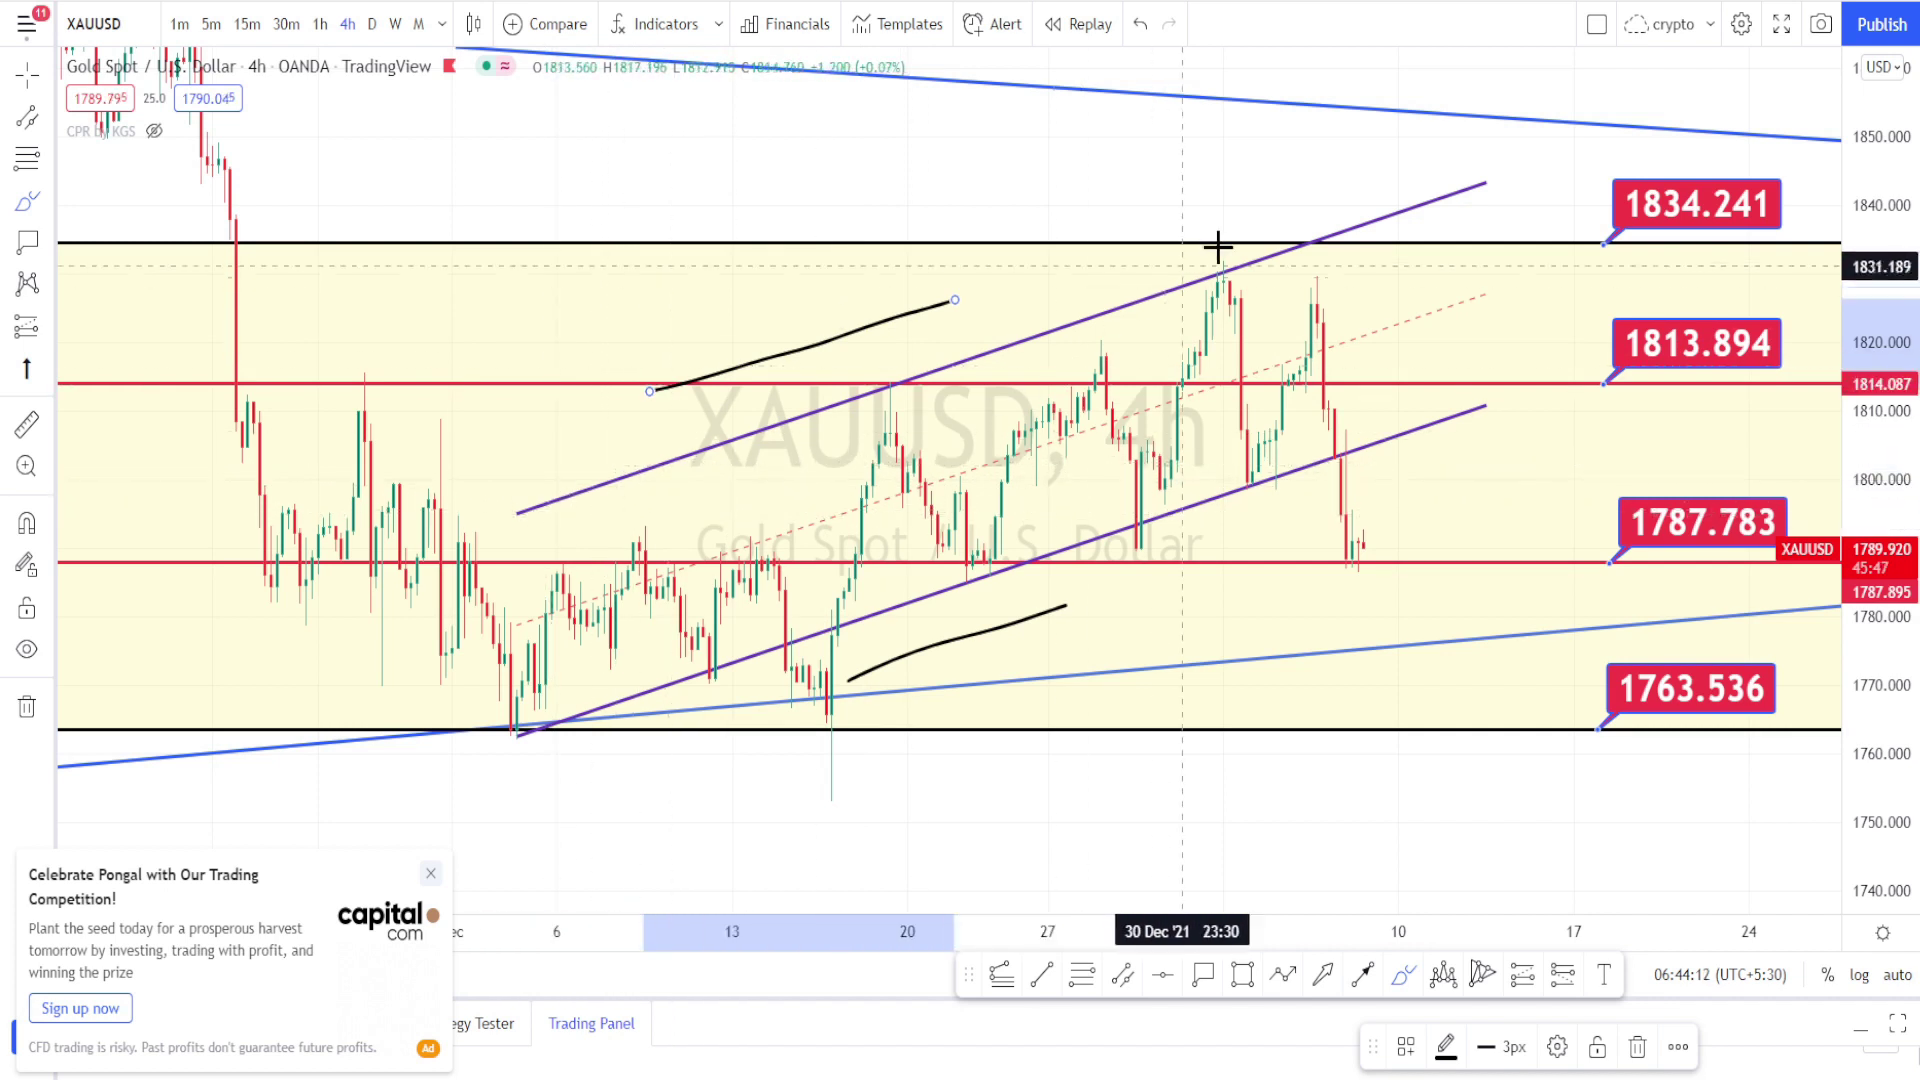
# Step: Circle the two January highs, trace the double top with its lows circled near the 1787.783 level, and remove these strokes
pyautogui.moveTo(1218, 245)
pyautogui.mouseDown()
pyautogui.moveTo(1245, 295)
pyautogui.moveTo(1208, 250)
pyautogui.moveTo(1285, 265)
pyautogui.mouseUp()
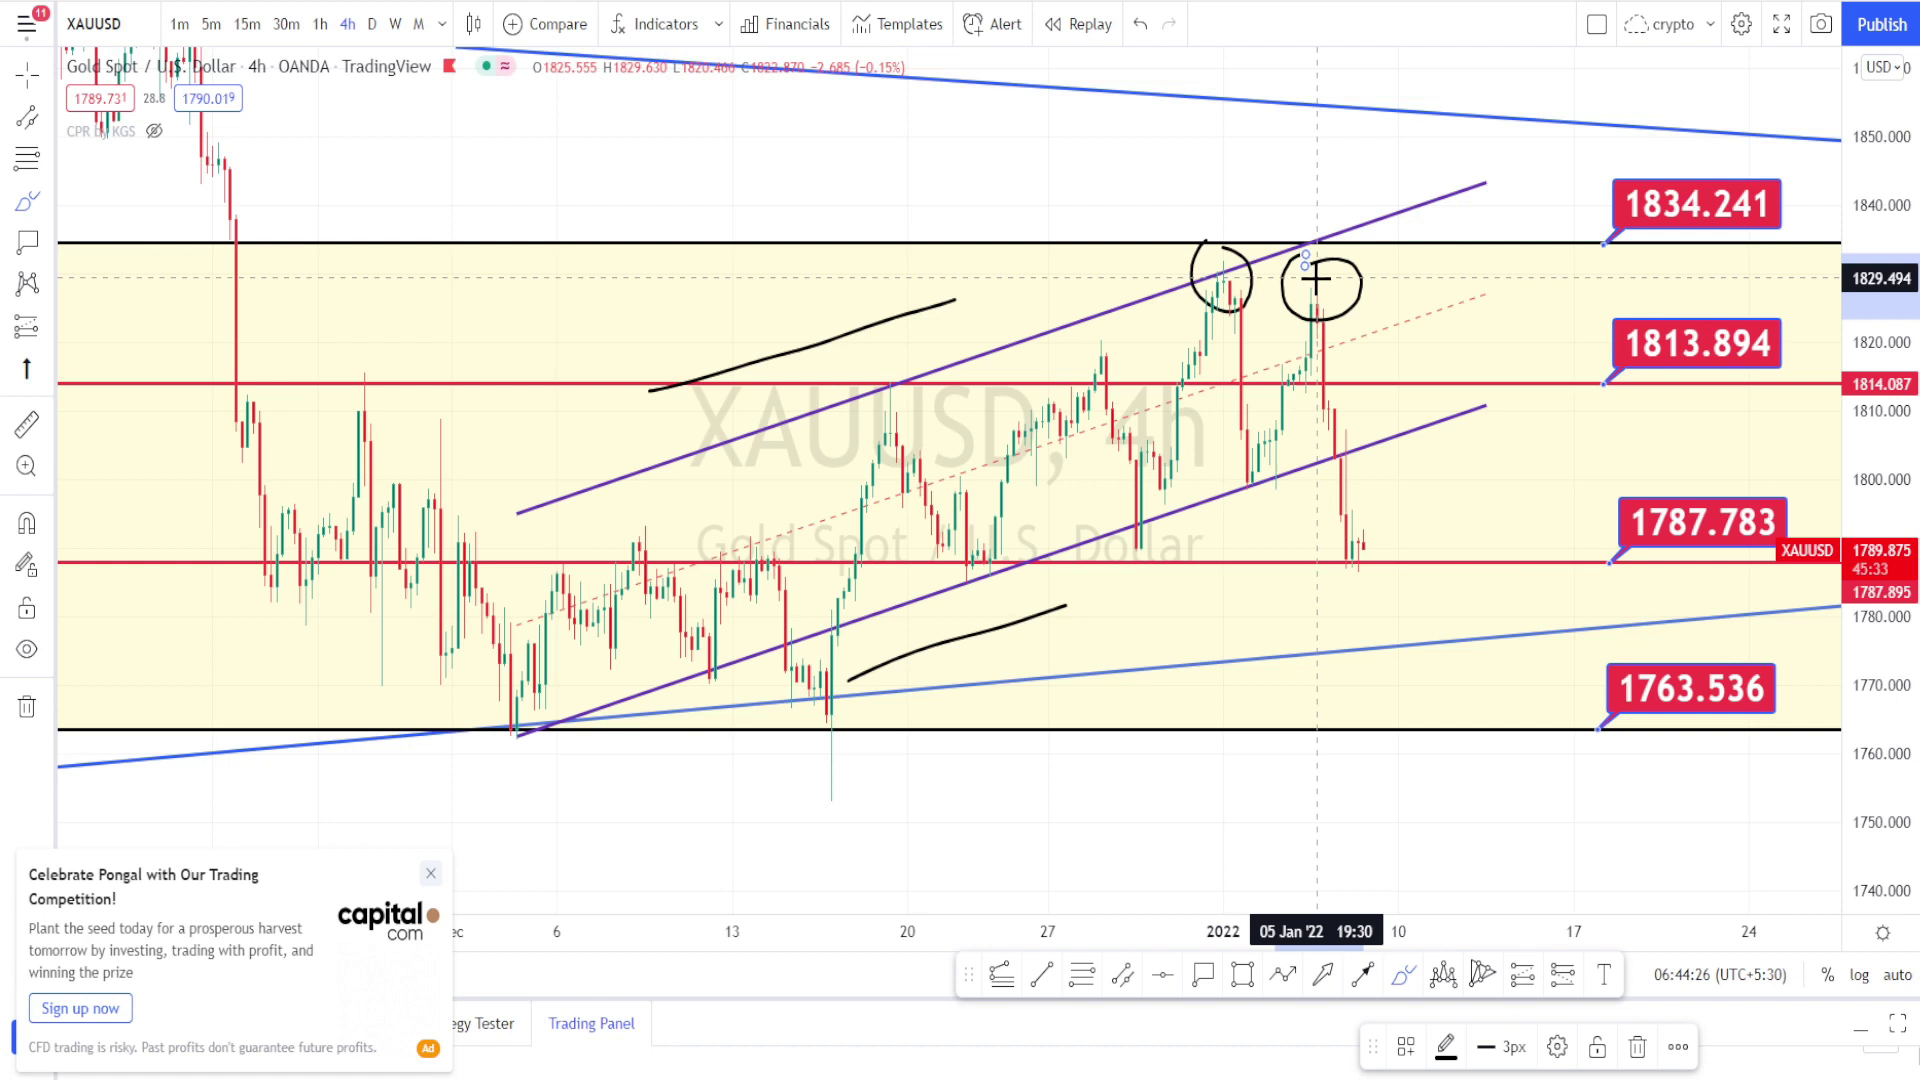
pyautogui.moveTo(1316, 280); pyautogui.dragTo(1344, 428)
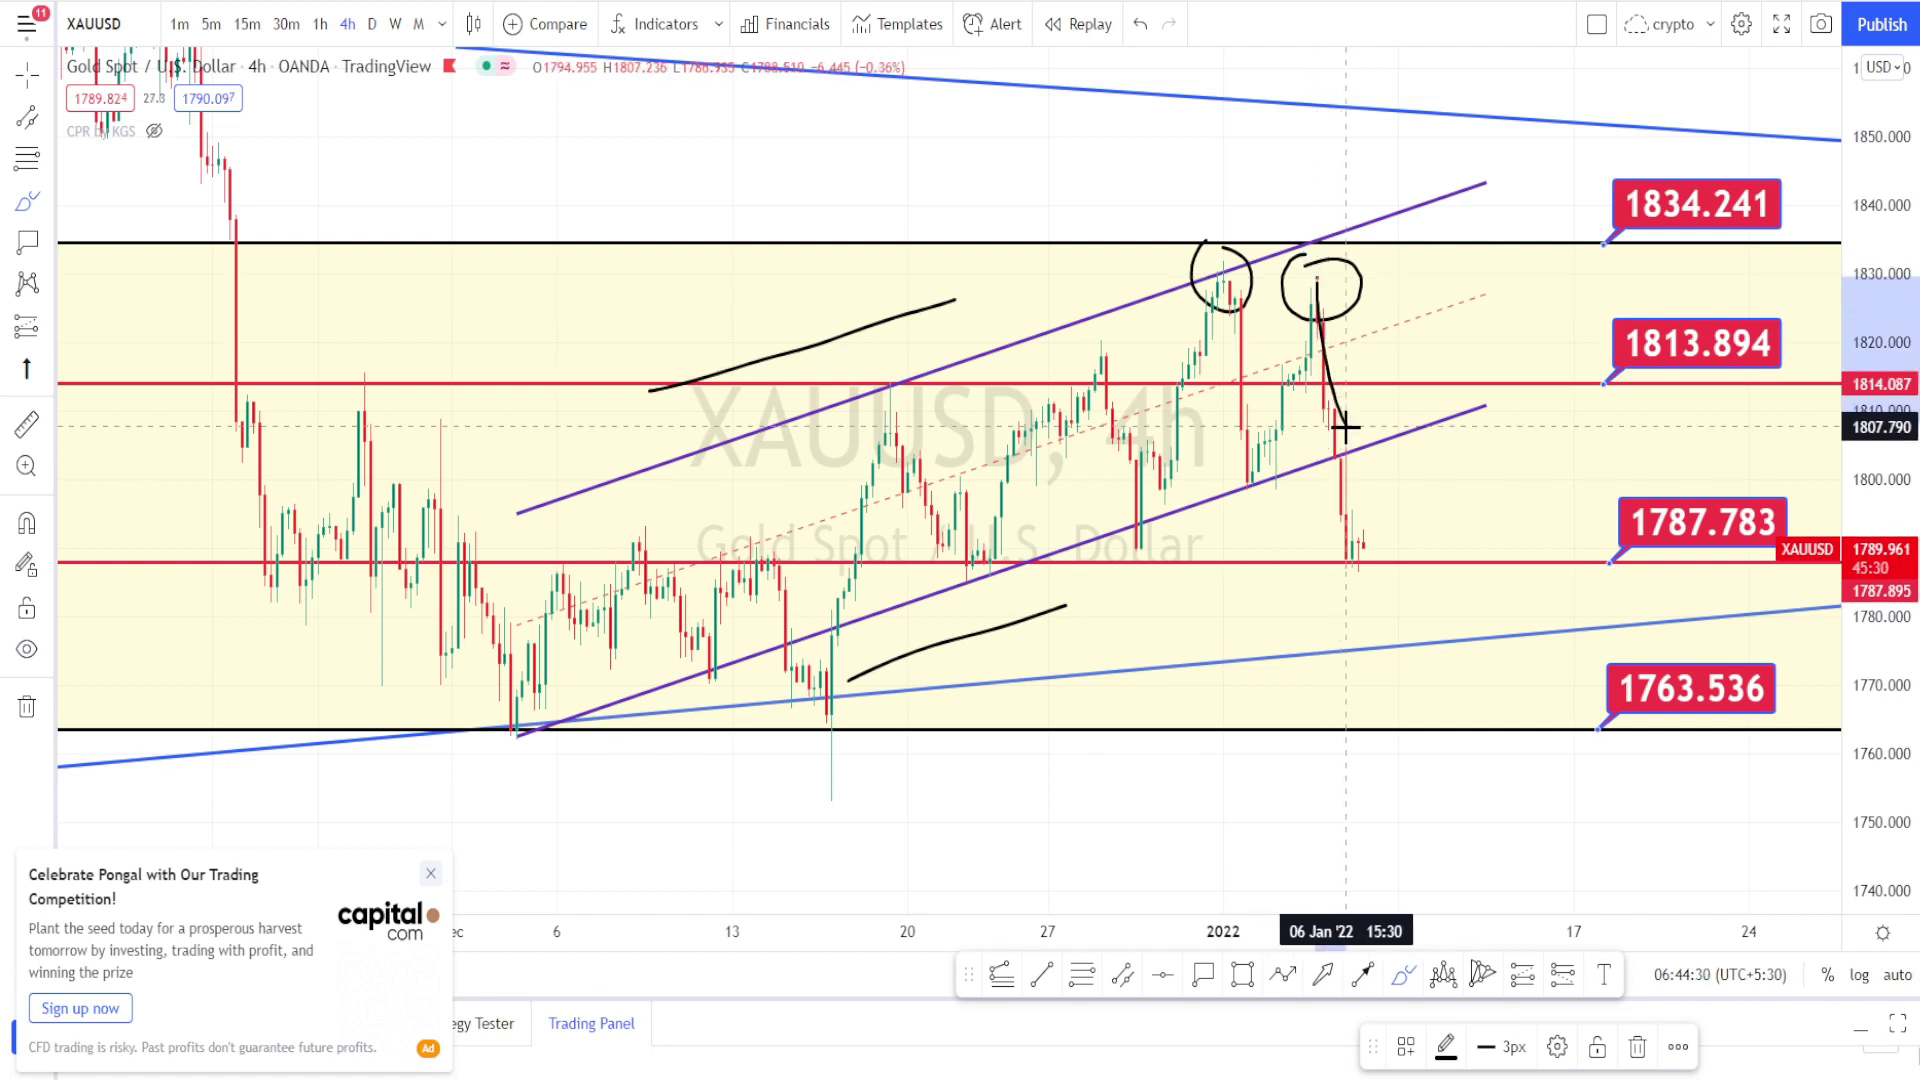
pyautogui.moveTo(1137, 550)
pyautogui.mouseDown()
pyautogui.moveTo(1221, 283)
pyautogui.moveTo(1270, 484)
pyautogui.moveTo(1330, 289)
pyautogui.moveTo(1352, 559)
pyautogui.mouseUp()
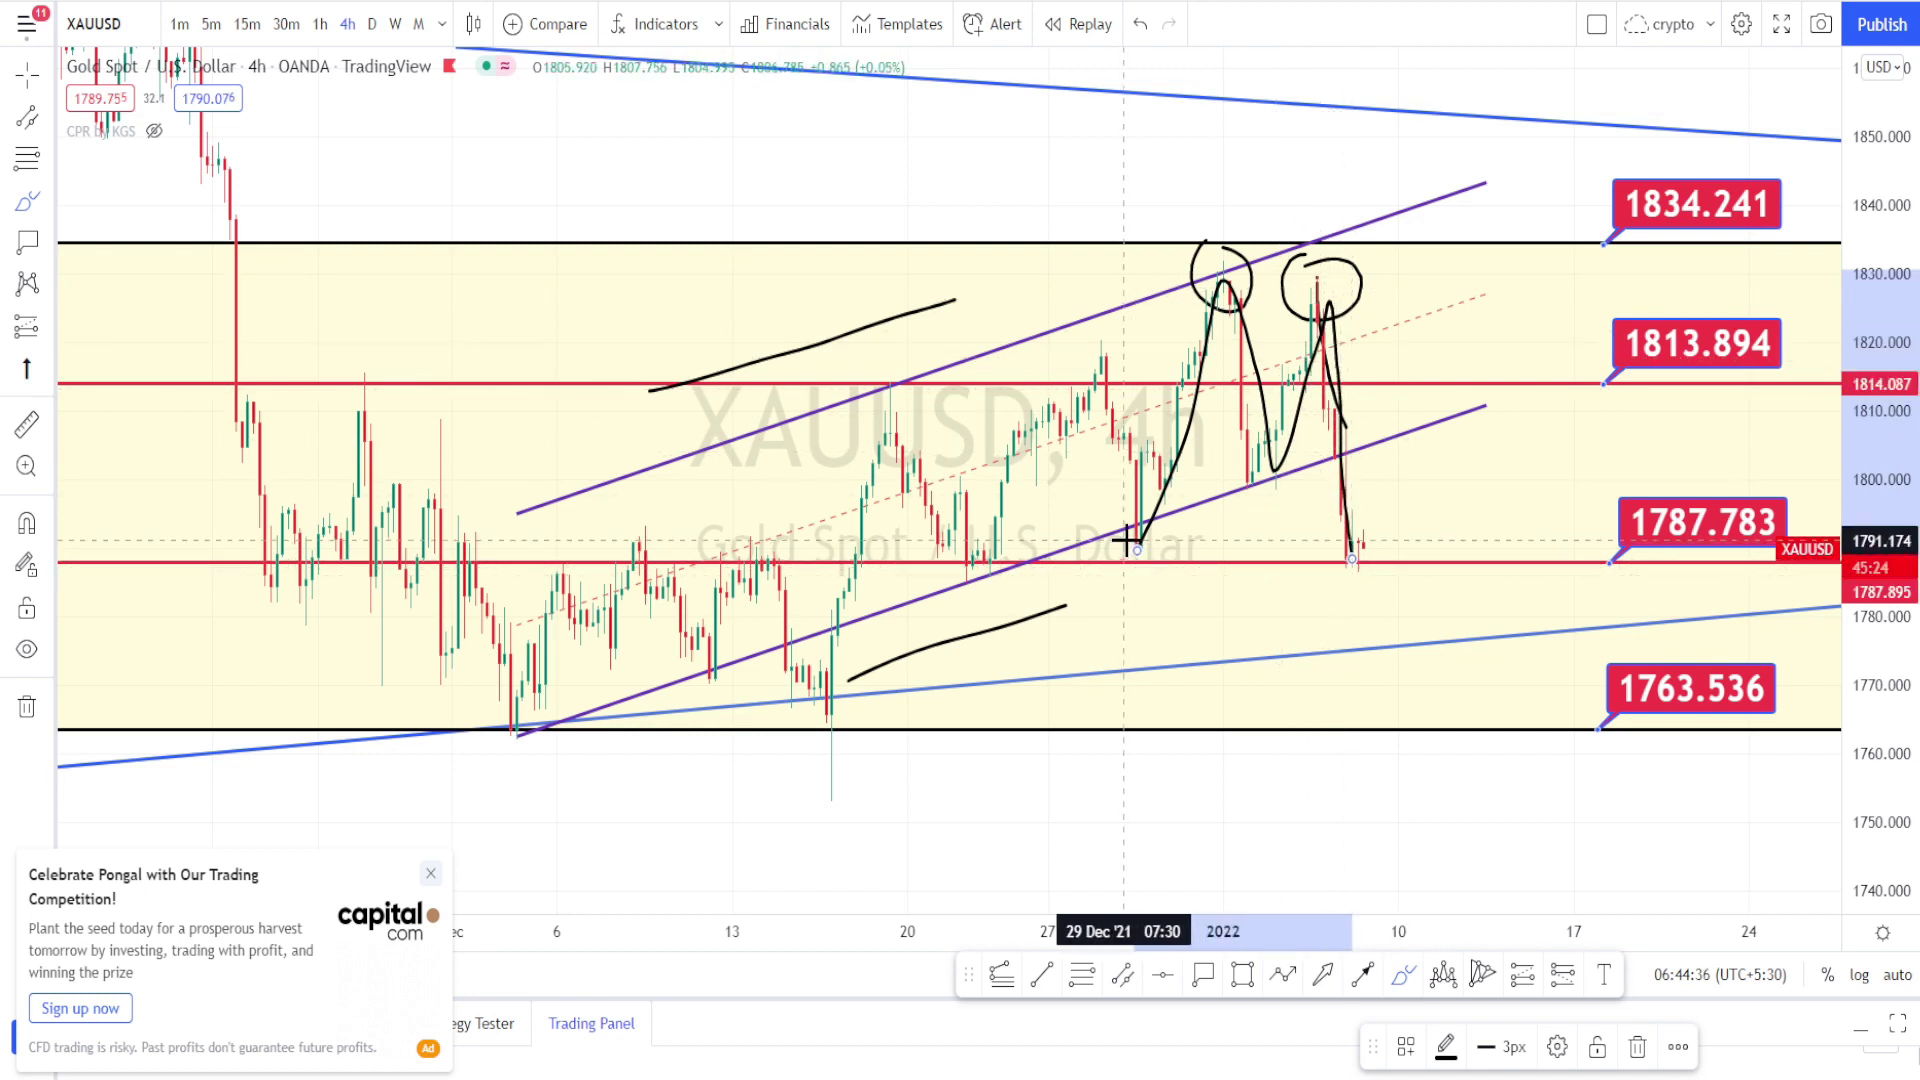
pyautogui.moveTo(1137, 518)
pyautogui.mouseDown()
pyautogui.moveTo(1148, 568)
pyautogui.moveTo(1130, 537)
pyautogui.mouseUp()
pyautogui.moveTo(1330, 527)
pyautogui.mouseDown()
pyautogui.moveTo(1376, 544)
pyautogui.moveTo(1315, 538)
pyautogui.mouseUp()
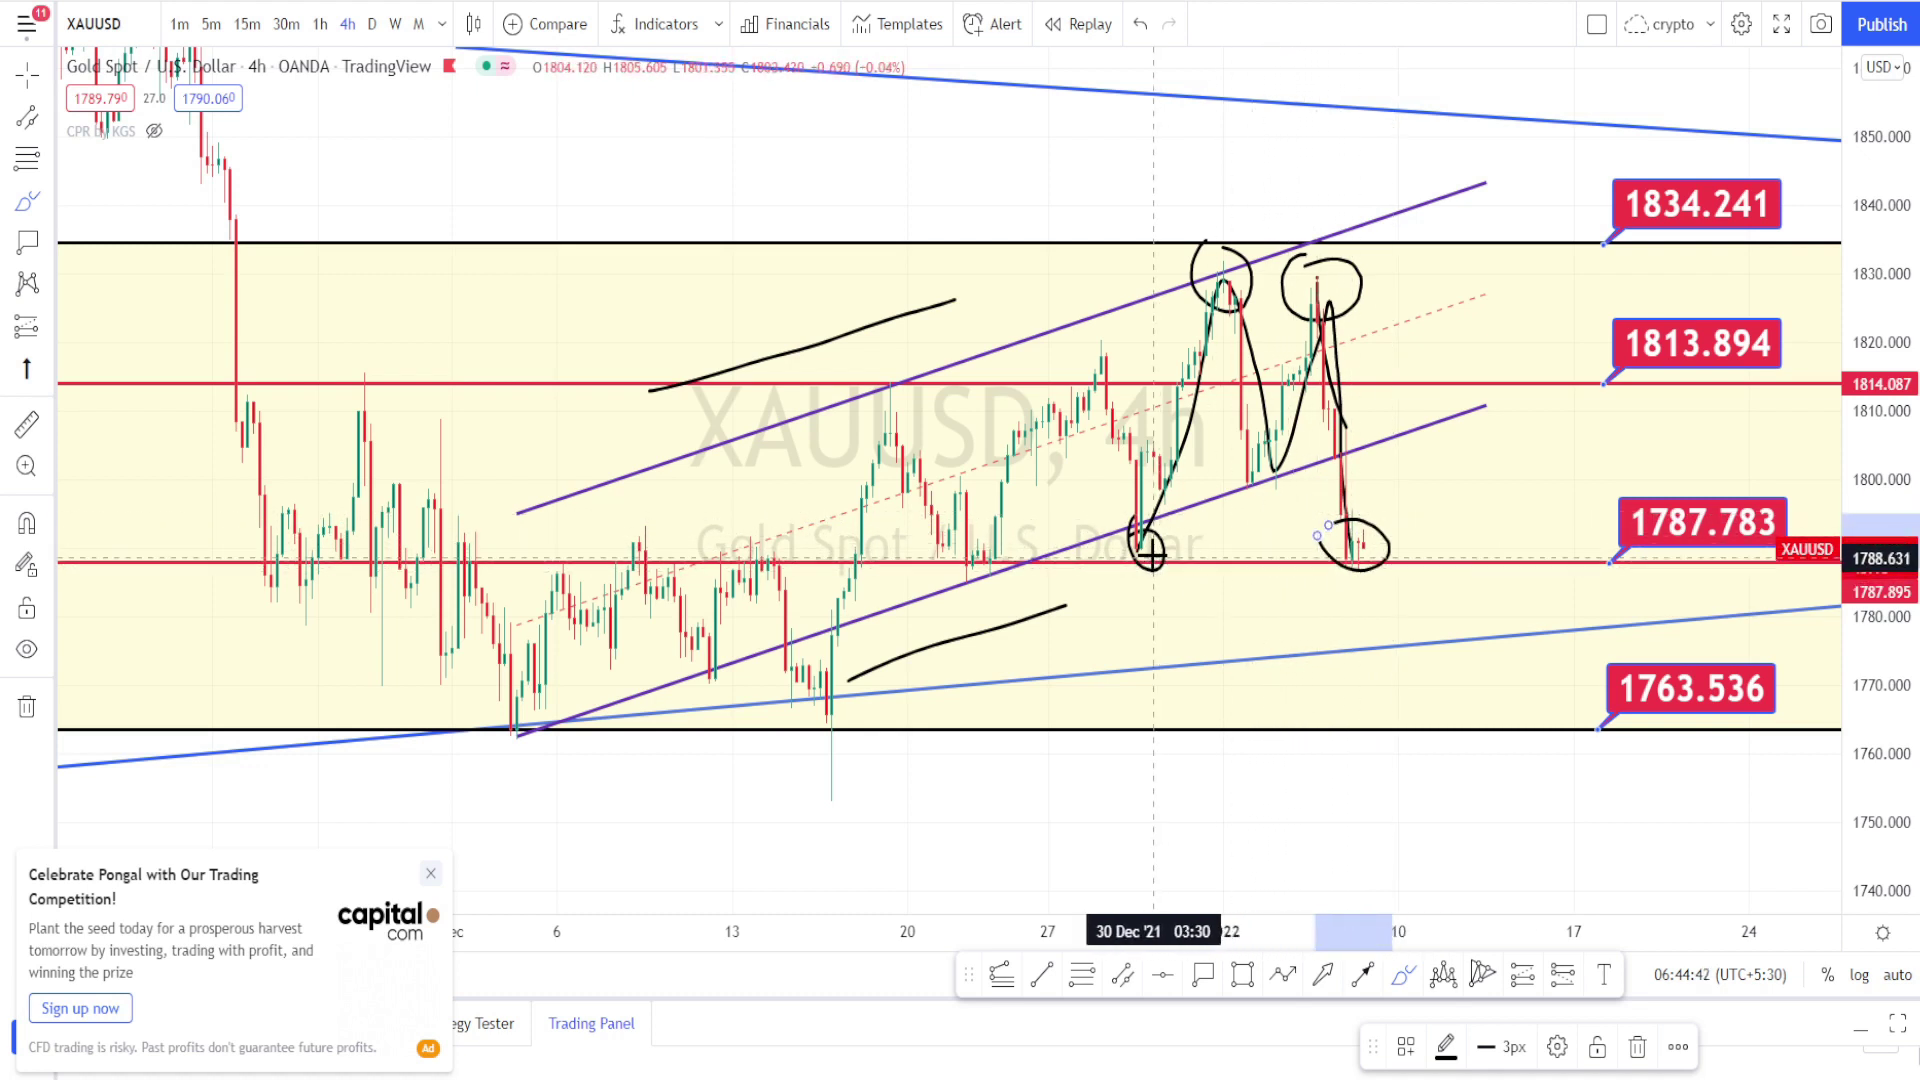
pyautogui.press('Escape')
# Step: Circle the early-January channel low and the latest candles at 1787.783, and brush downward arrows to that level and on to 1763.536
pyautogui.moveTo(1222, 473)
pyautogui.mouseDown()
pyautogui.moveTo(1252, 488)
pyautogui.moveTo(1258, 461)
pyautogui.mouseUp()
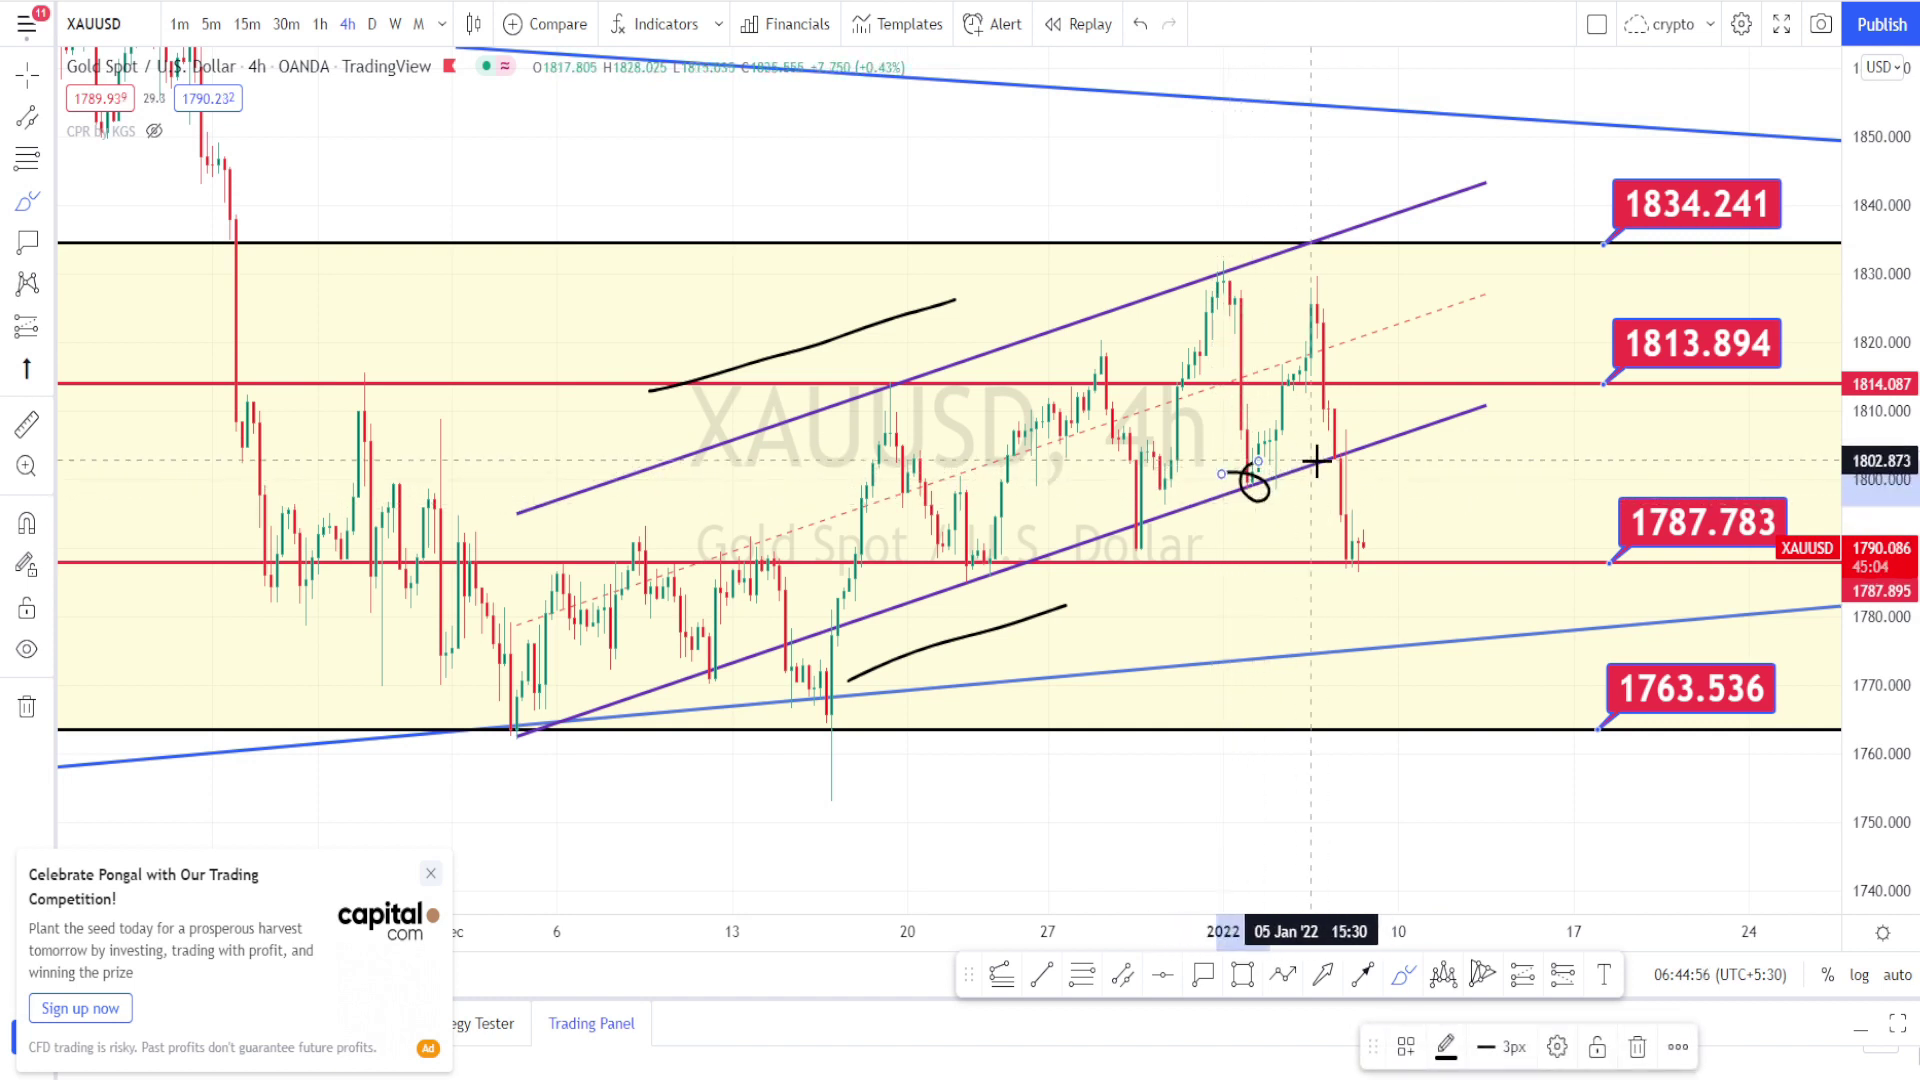
pyautogui.moveTo(1355, 360)
pyautogui.mouseDown()
pyautogui.moveTo(1414, 553)
pyautogui.moveTo(1410, 575)
pyautogui.moveTo(1383, 527)
pyautogui.moveTo(1325, 555)
pyautogui.mouseUp()
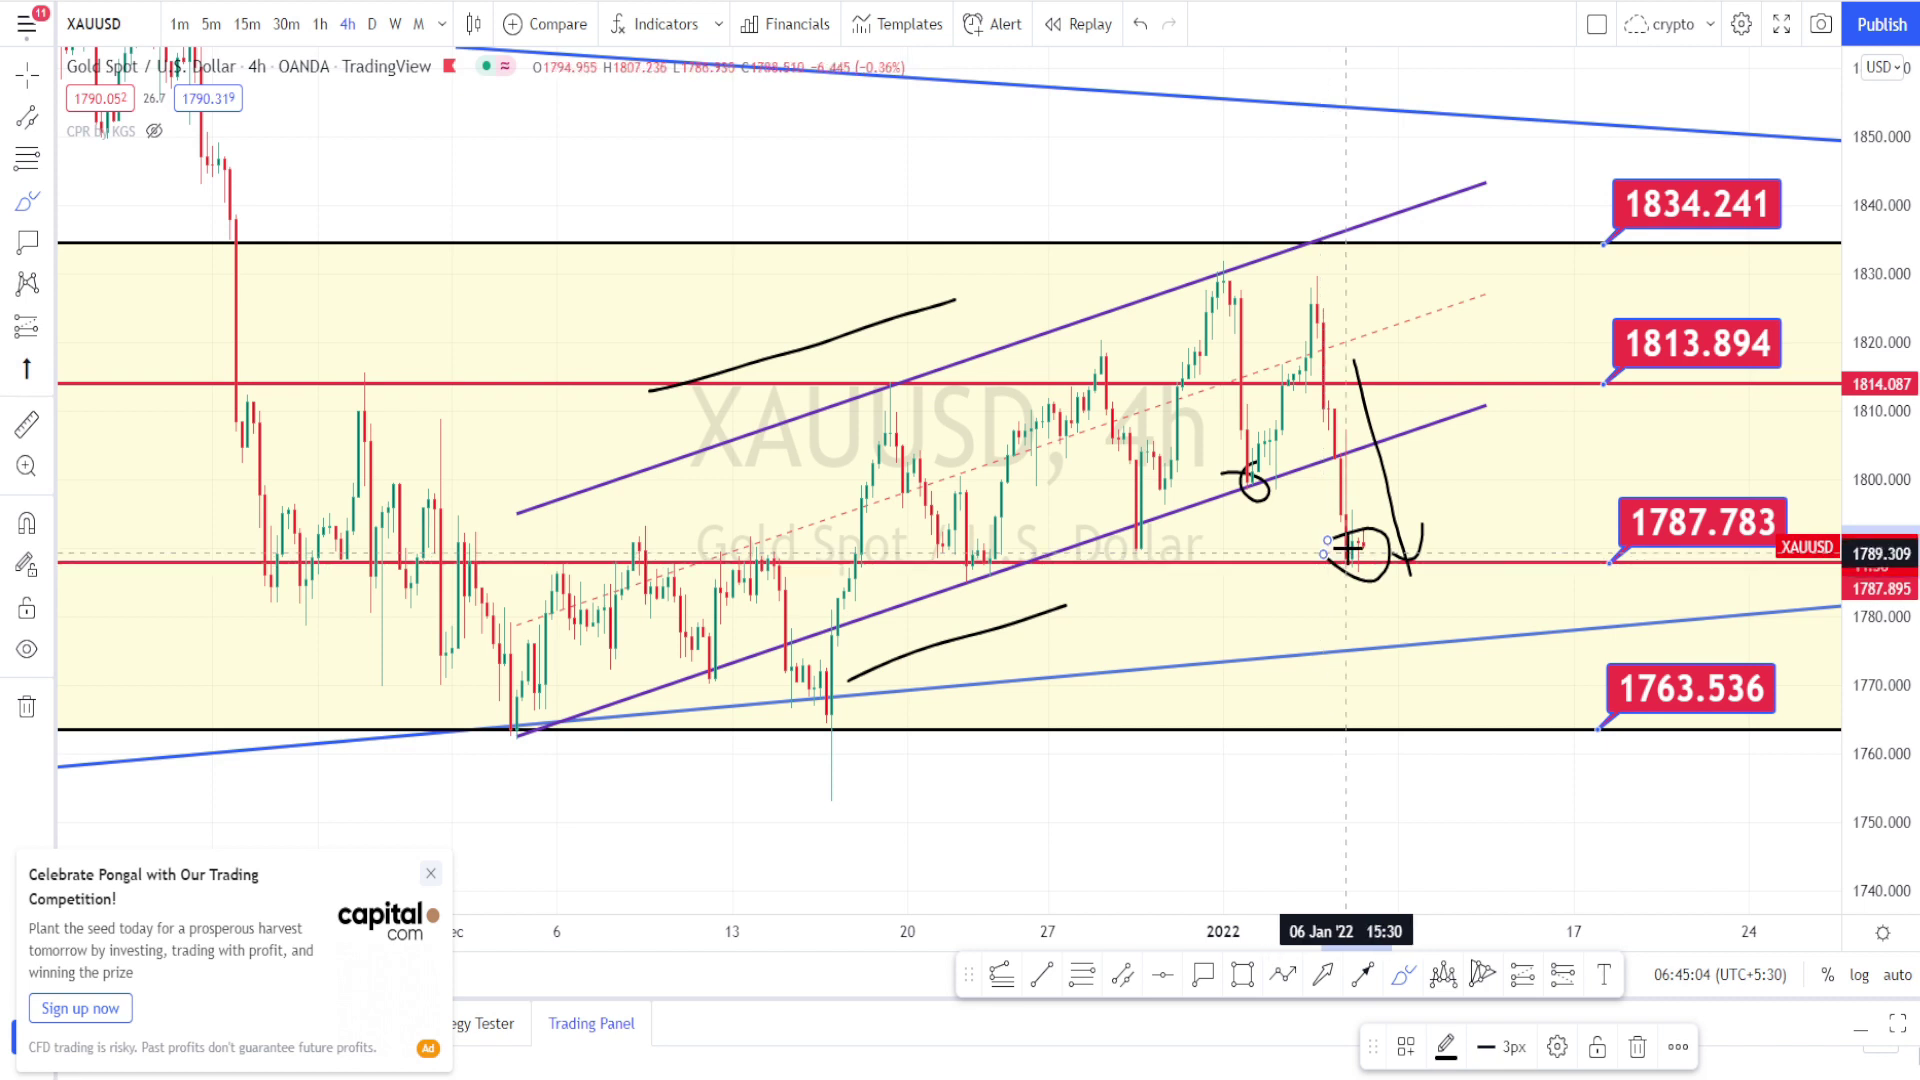
pyautogui.moveTo(1363, 567); pyautogui.dragTo(1370, 719)
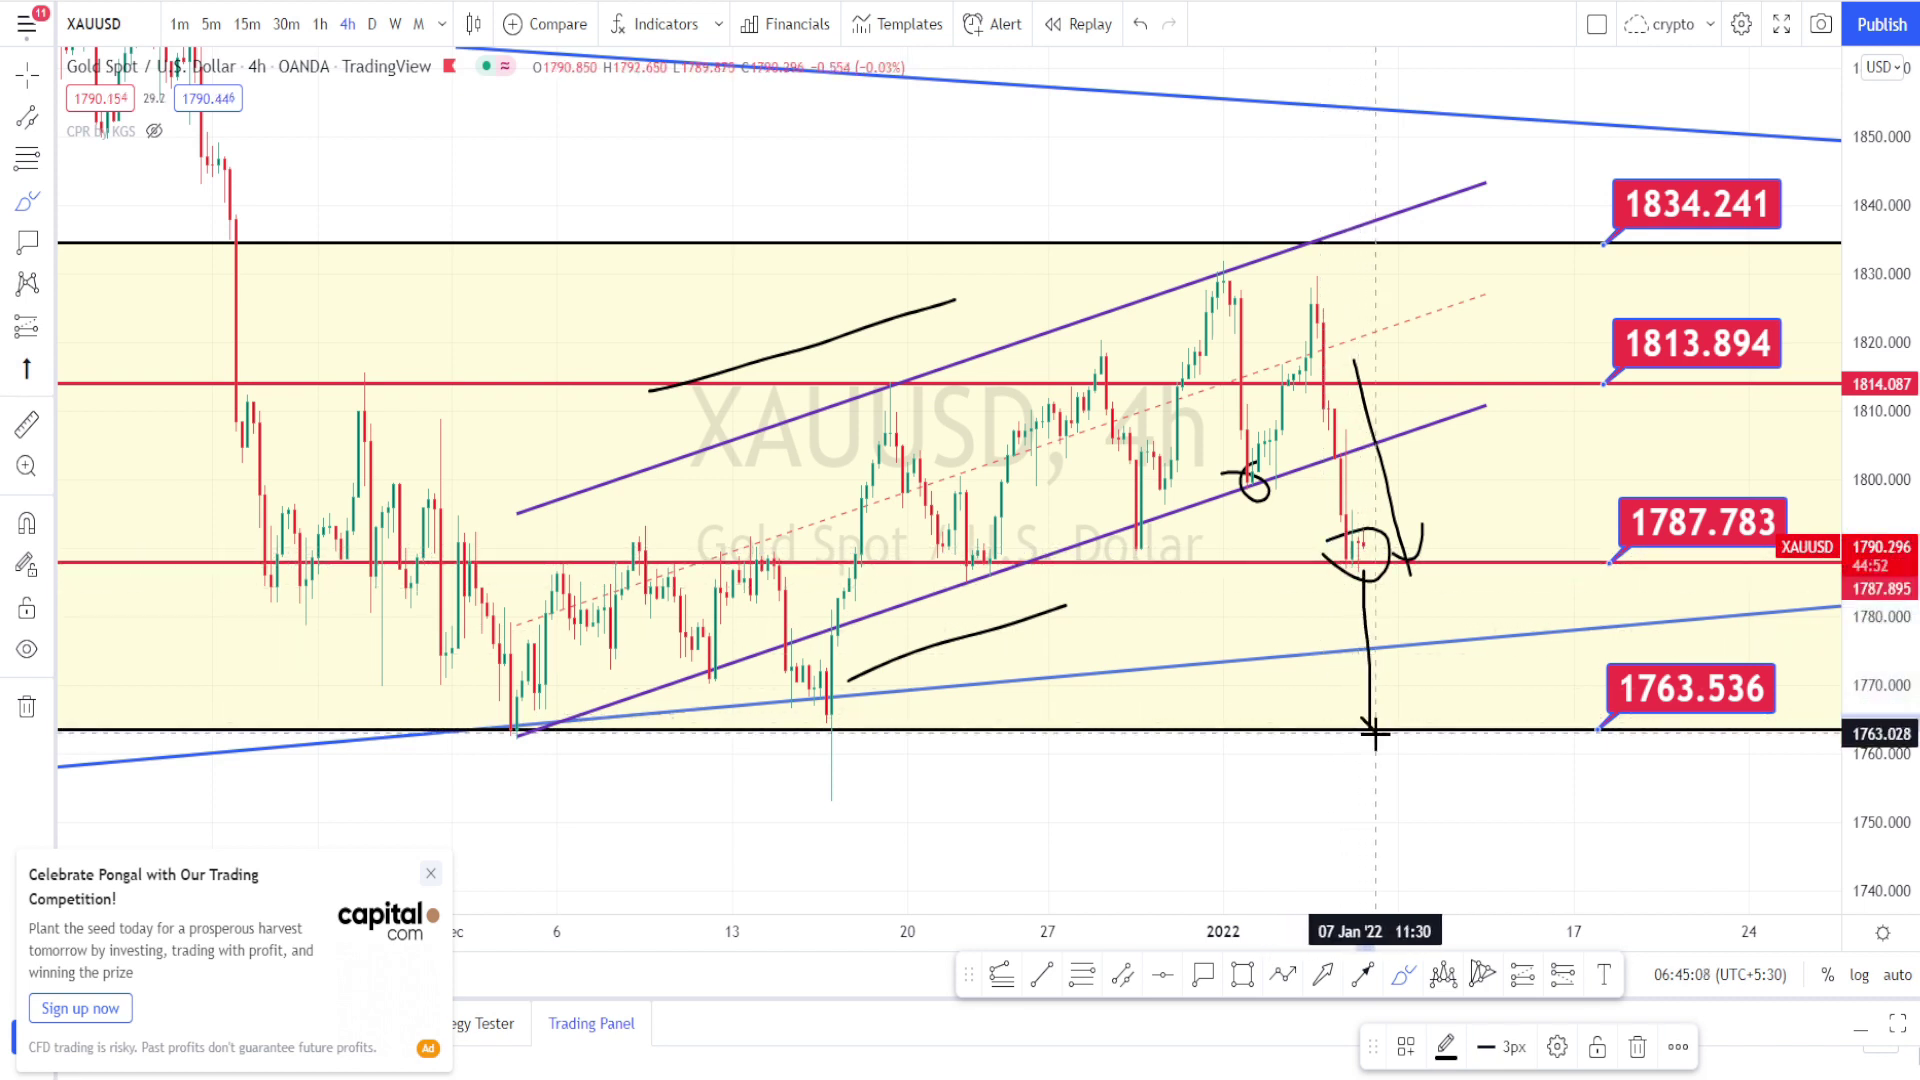
pyautogui.moveTo(1361, 718); pyautogui.dragTo(1387, 713)
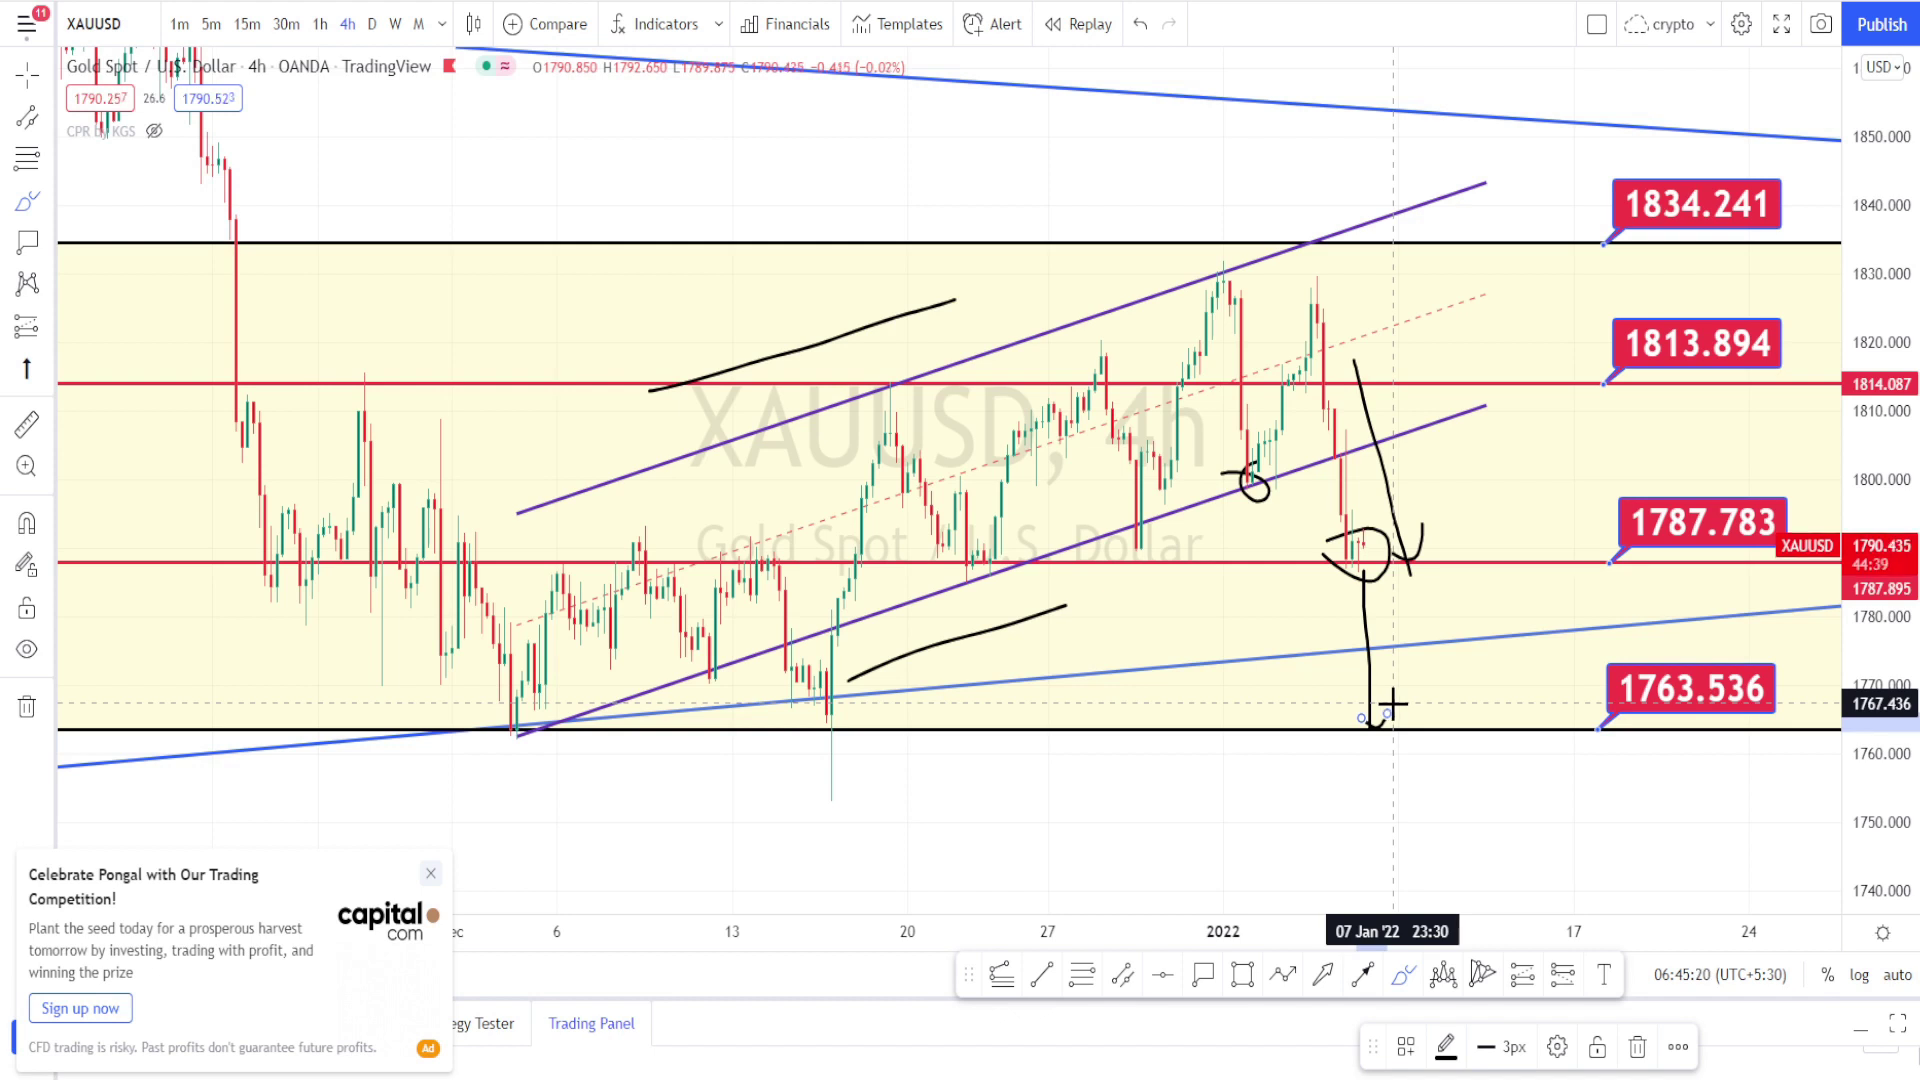
# Step: Undo the previous strokes, outline the price labels from 1827.382 to 1770.512, circle the latest candles, and brush paths up to 1796.672 and down past 1770.512
pyautogui.click(1140, 24)
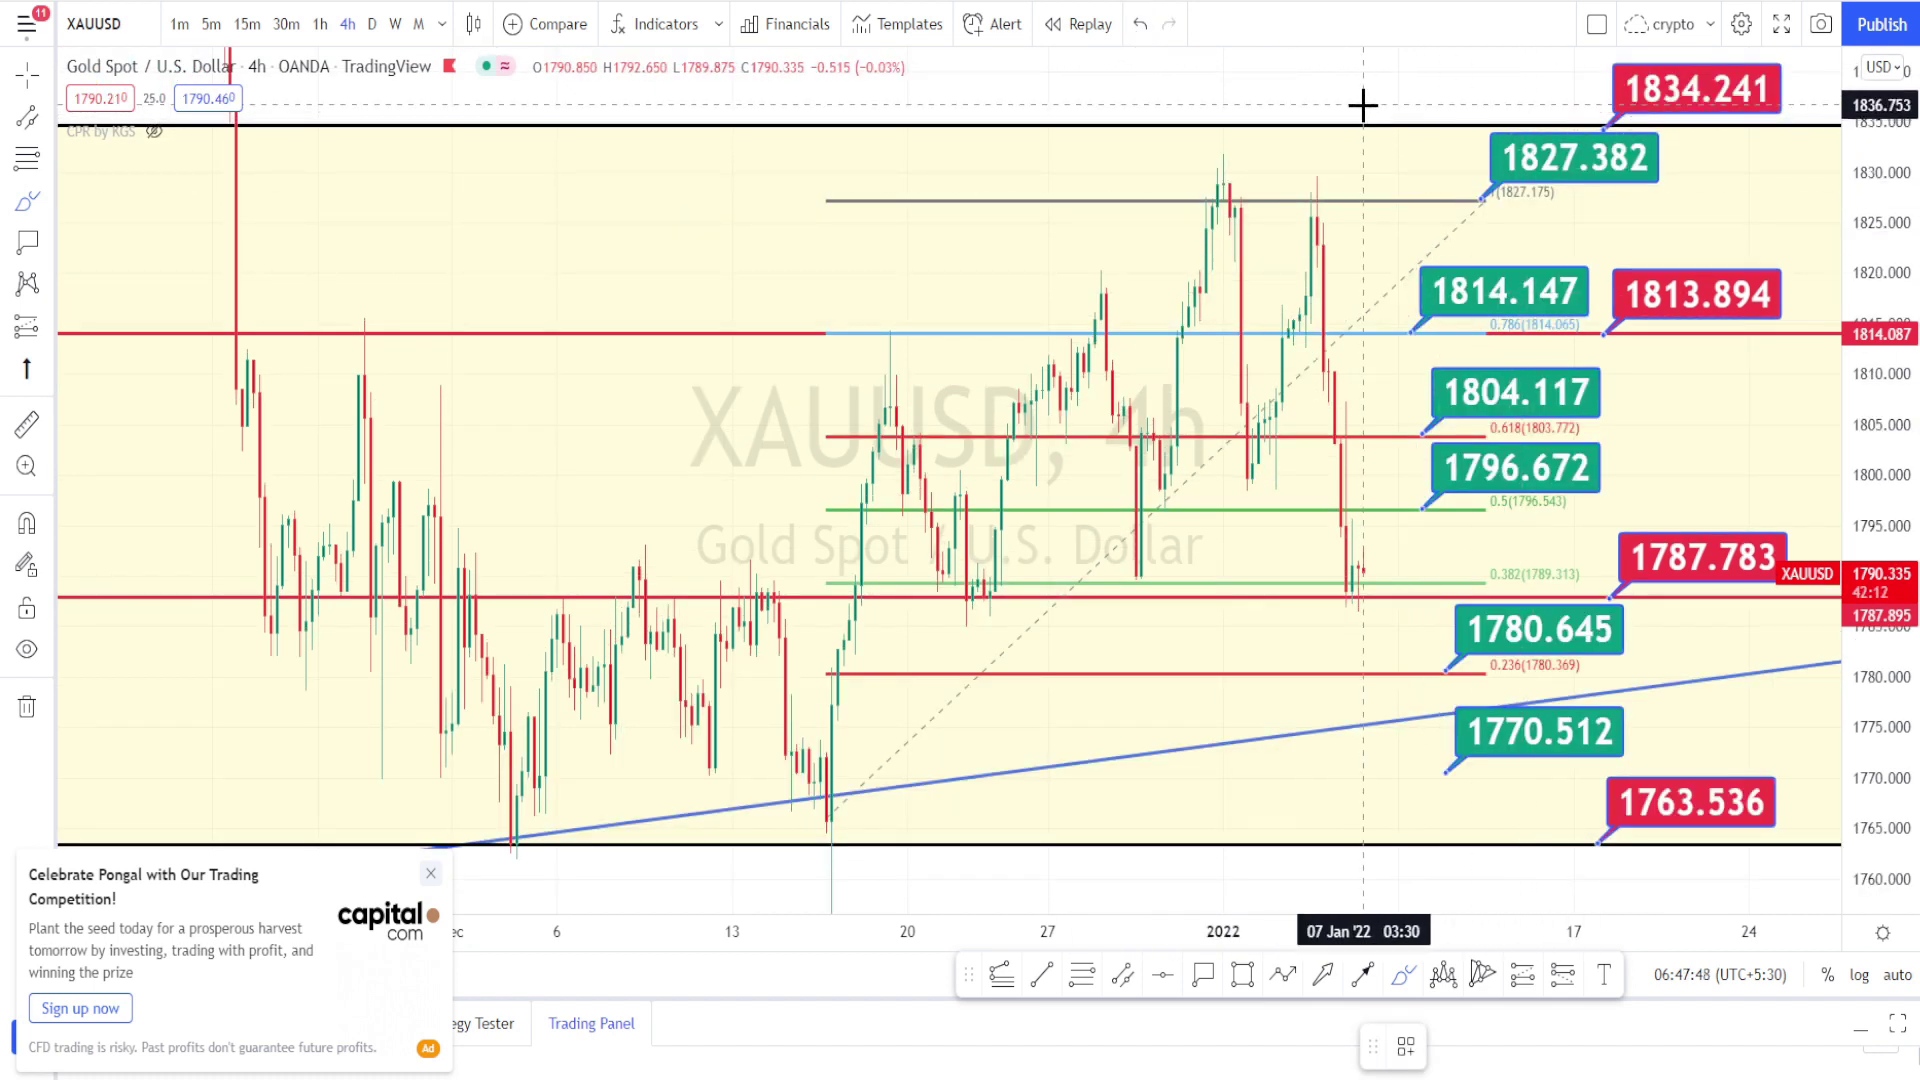
pyautogui.moveTo(1363, 104)
pyautogui.mouseDown()
pyautogui.moveTo(1648, 125)
pyautogui.moveTo(1648, 760)
pyautogui.moveTo(1491, 801)
pyautogui.moveTo(1462, 789)
pyautogui.moveTo(1427, 600)
pyautogui.moveTo(1405, 128)
pyautogui.mouseUp()
pyautogui.moveTo(1332, 537)
pyautogui.mouseDown()
pyautogui.moveTo(1401, 549)
pyautogui.moveTo(1410, 588)
pyautogui.moveTo(1363, 630)
pyautogui.moveTo(1305, 557)
pyautogui.mouseUp()
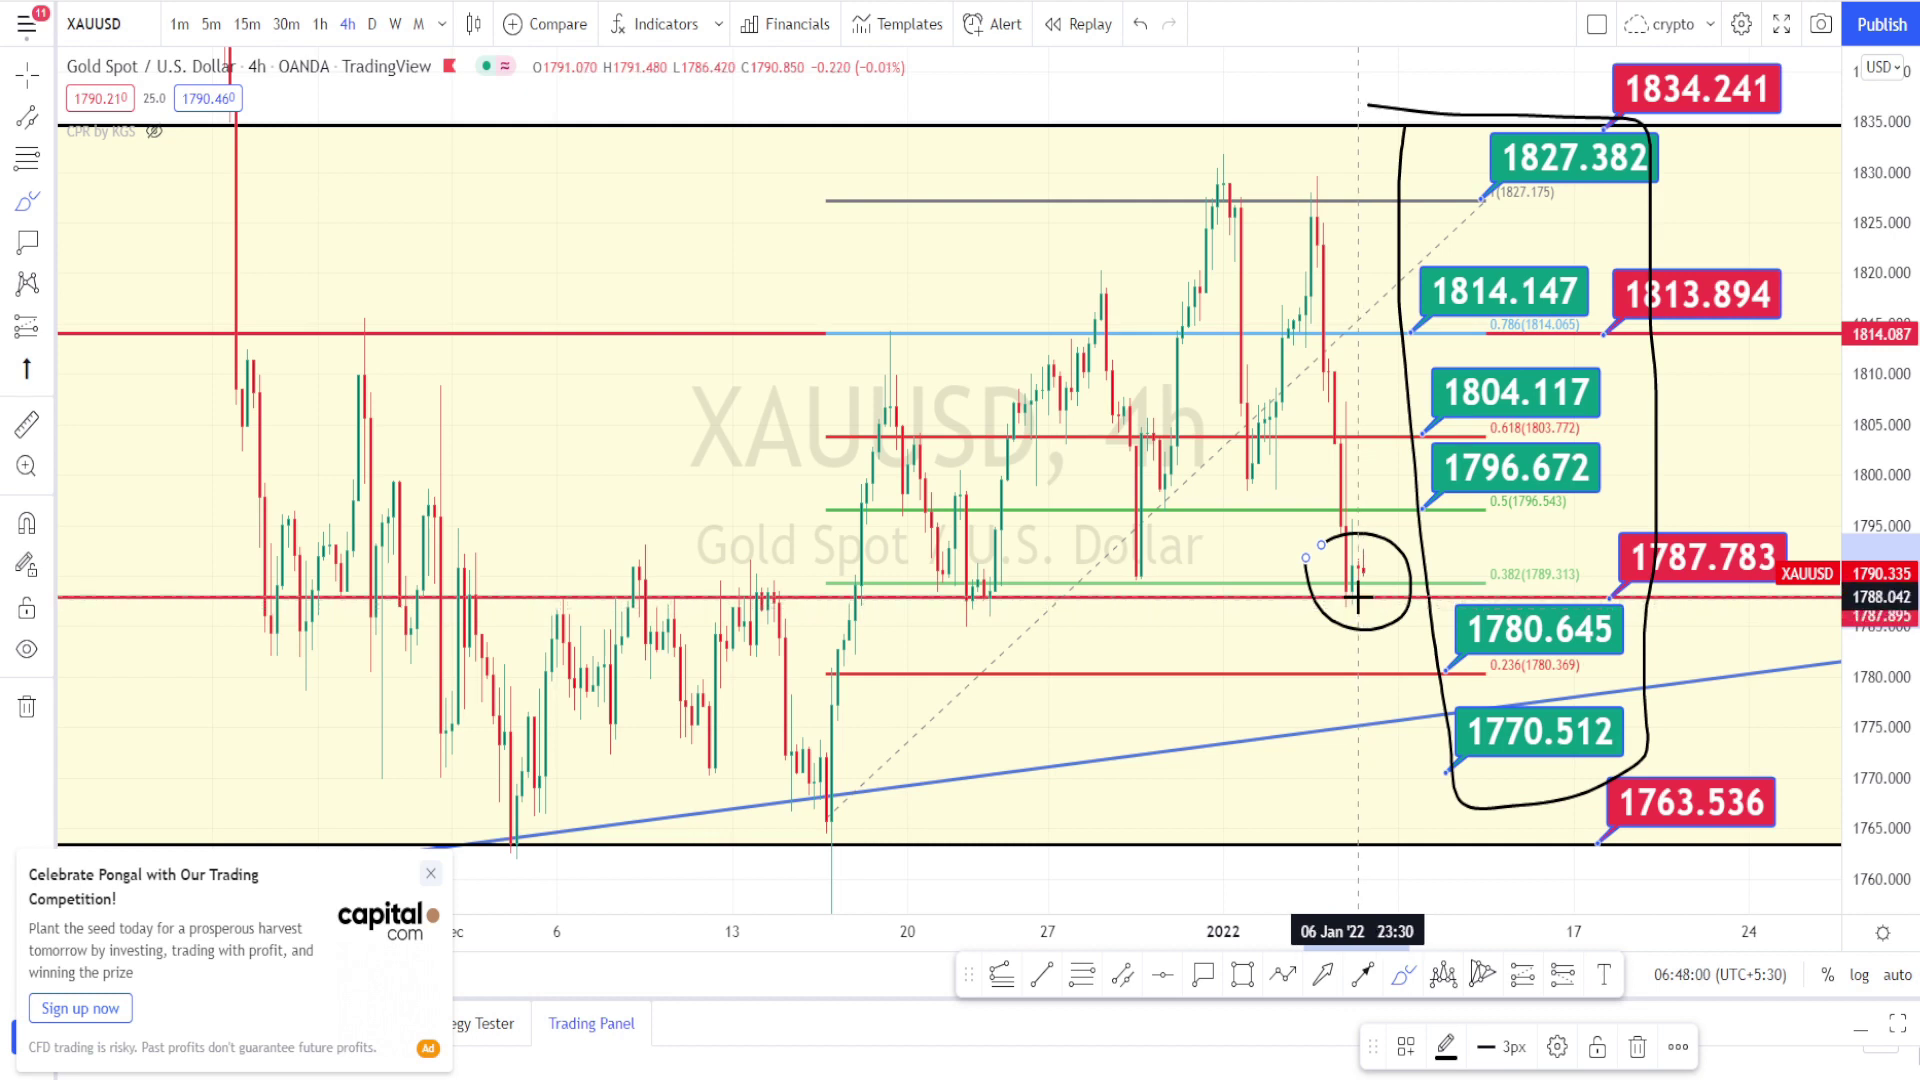
pyautogui.moveTo(1360, 594); pyautogui.dragTo(1432, 497)
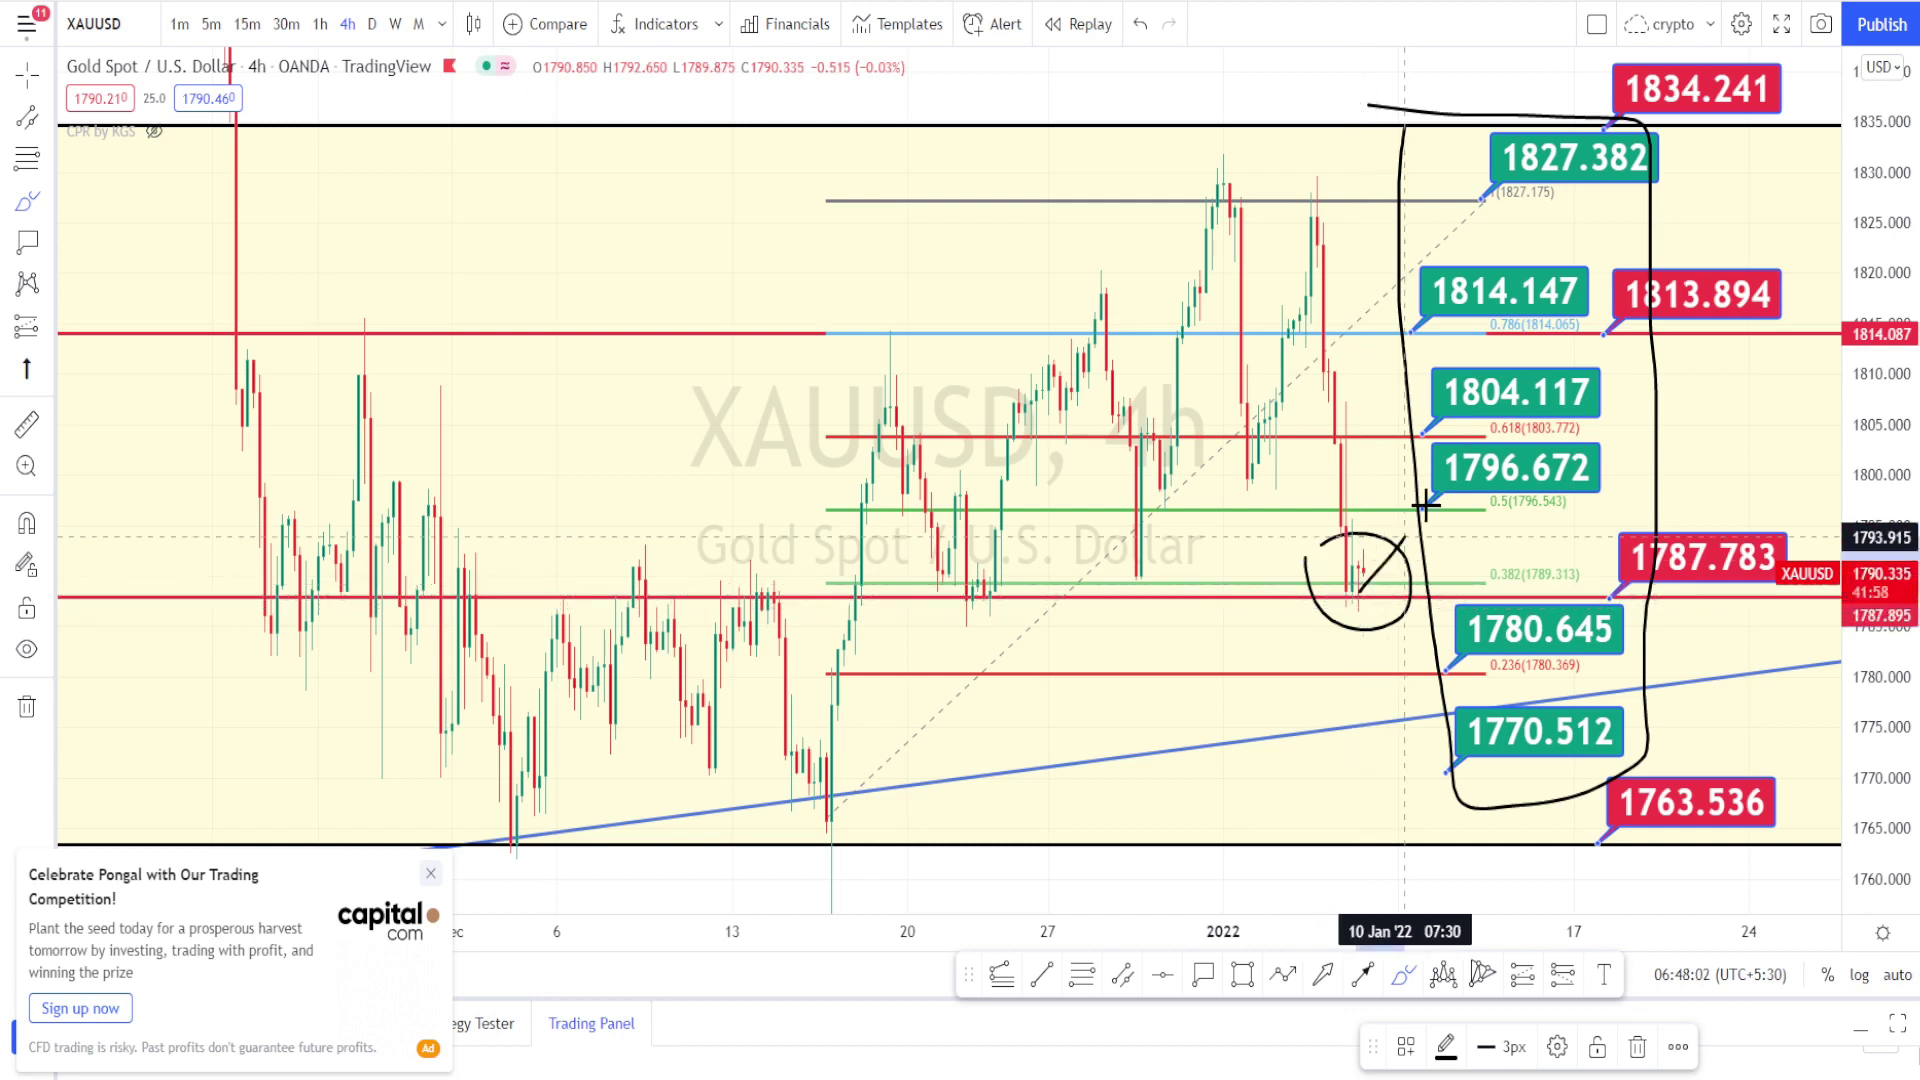
pyautogui.moveTo(1368, 592)
pyautogui.mouseDown()
pyautogui.moveTo(1340, 576)
pyautogui.moveTo(1428, 812)
pyautogui.mouseUp()
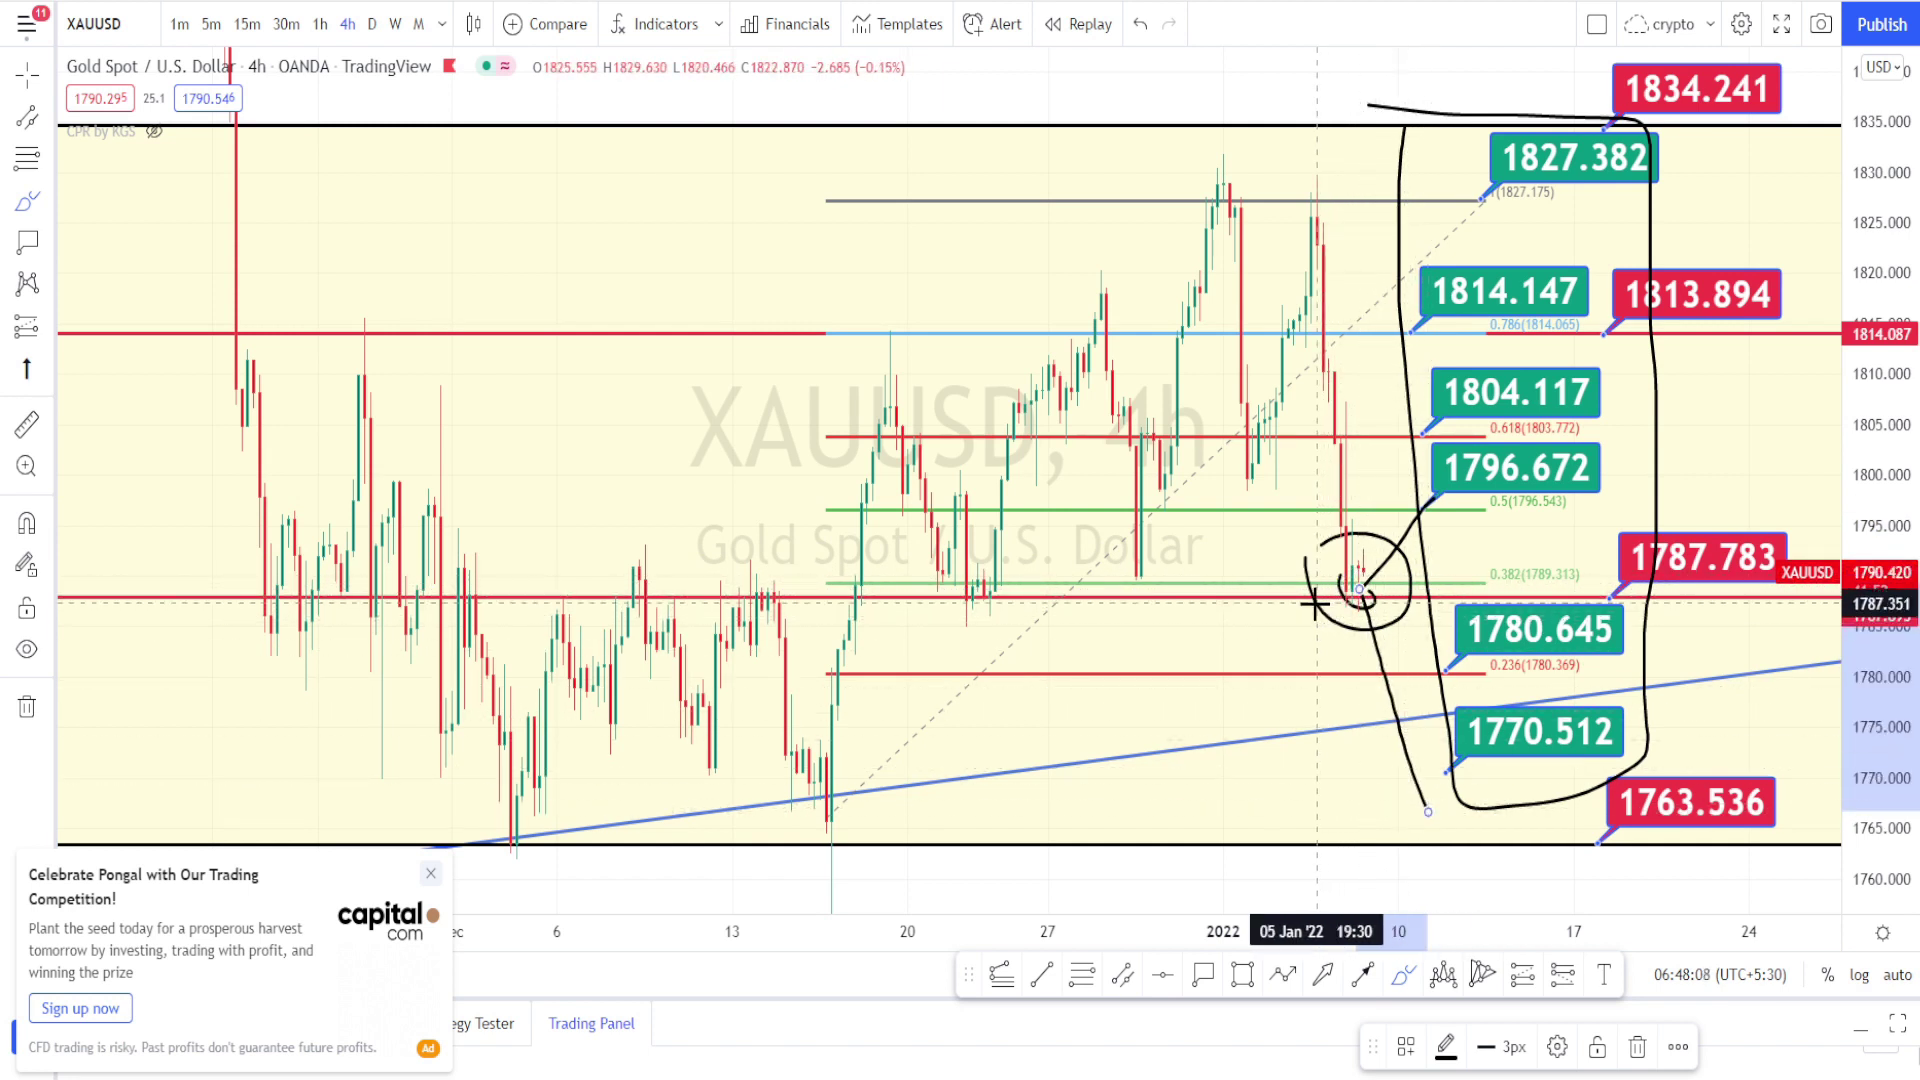
# Step: Circle the two late-December lows near 1787.783, brush a short upward stroke from the latest candles, and undo these three strokes
pyautogui.moveTo(1146, 555); pyautogui.dragTo(1130, 553)
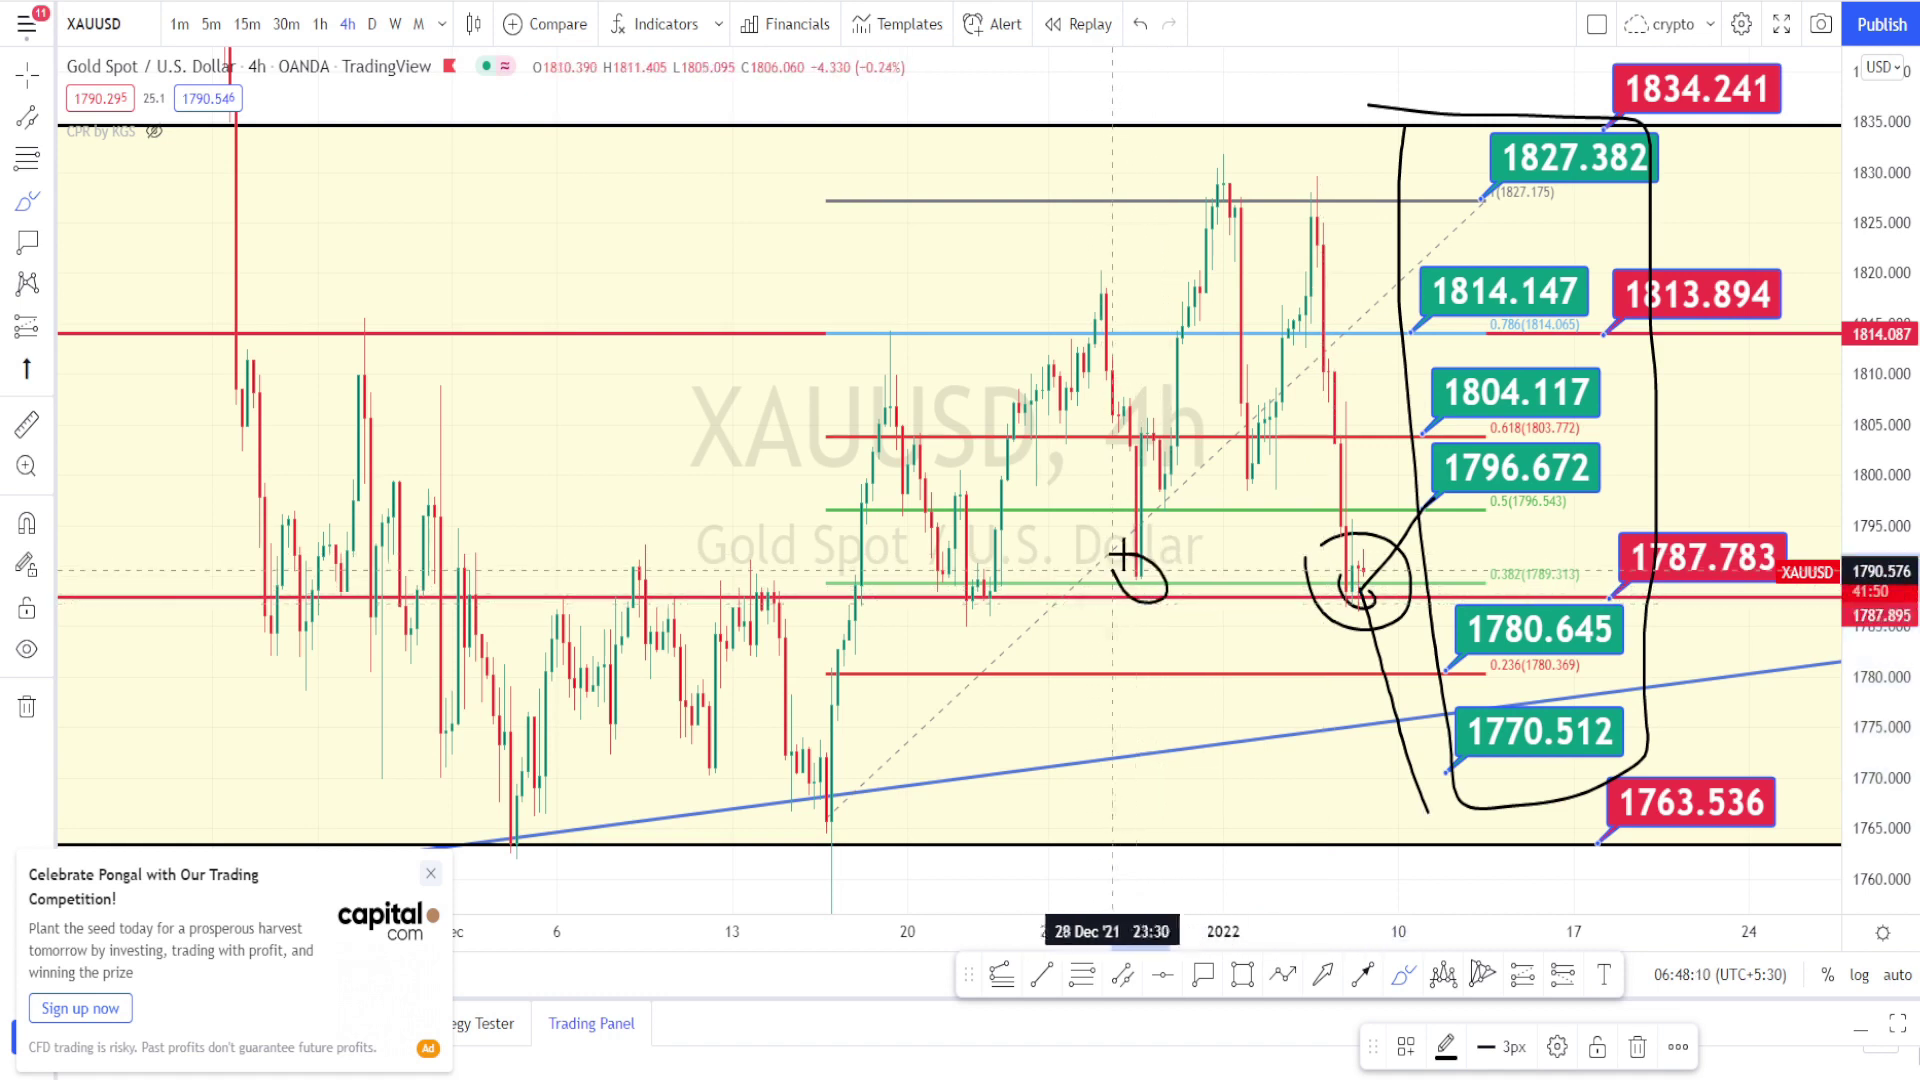
pyautogui.moveTo(954, 580)
pyautogui.mouseDown()
pyautogui.moveTo(1011, 621)
pyautogui.moveTo(978, 578)
pyautogui.mouseUp()
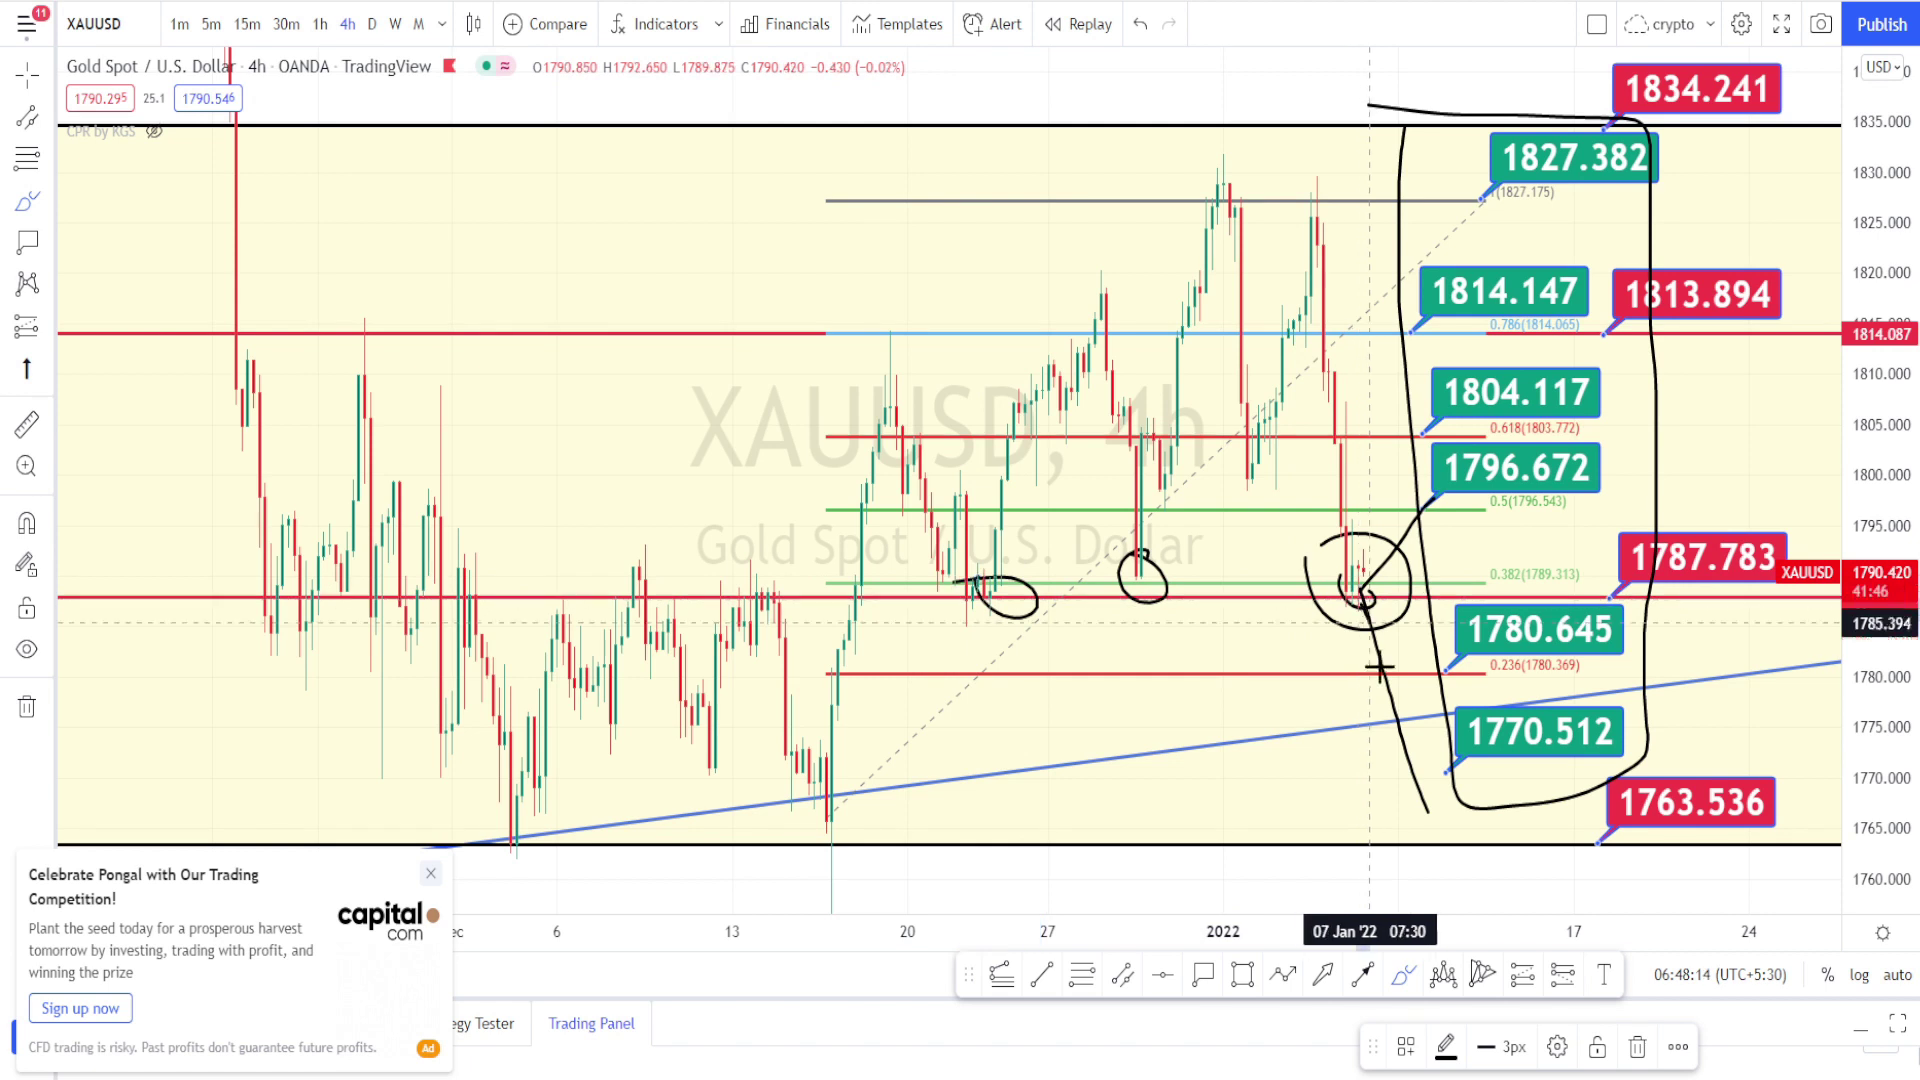
pyautogui.moveTo(1365, 592); pyautogui.dragTo(1398, 550)
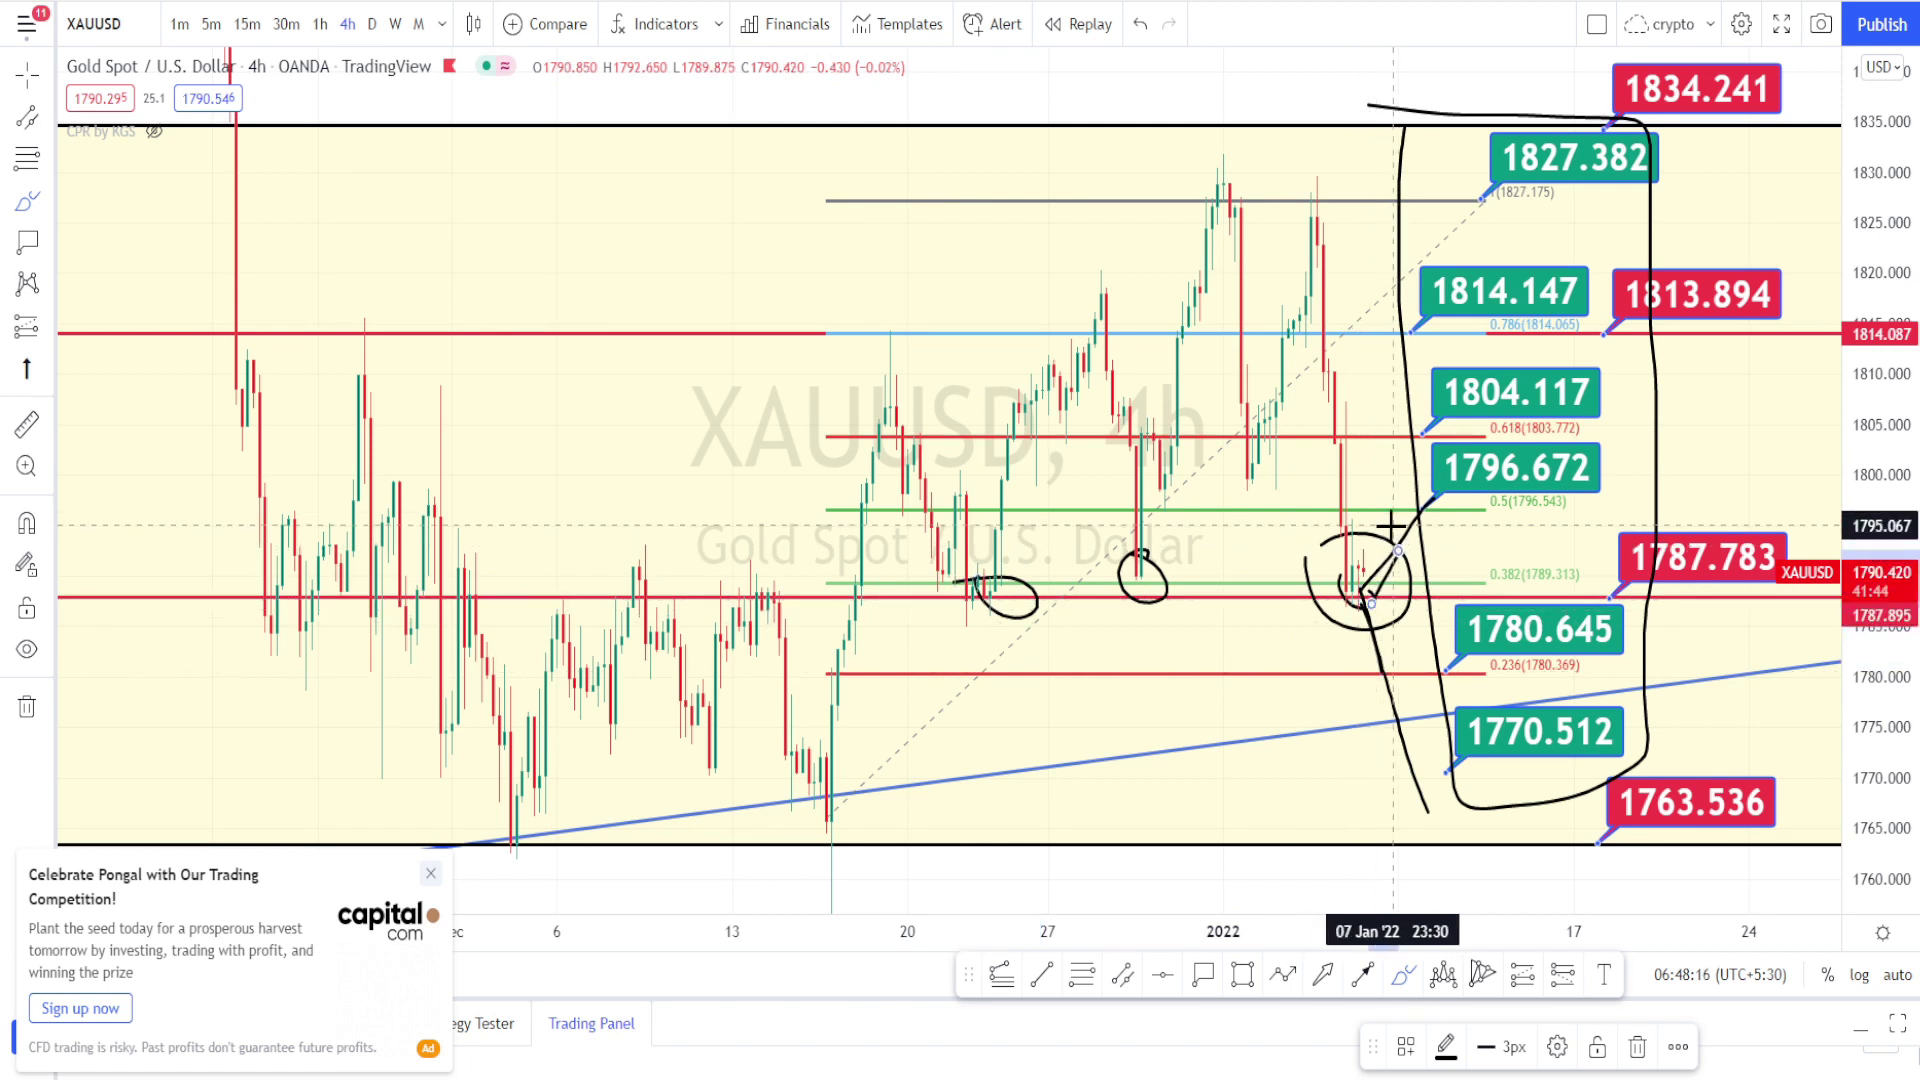
pyautogui.click(1141, 25)
pyautogui.click(1141, 25)
pyautogui.click(1141, 25)
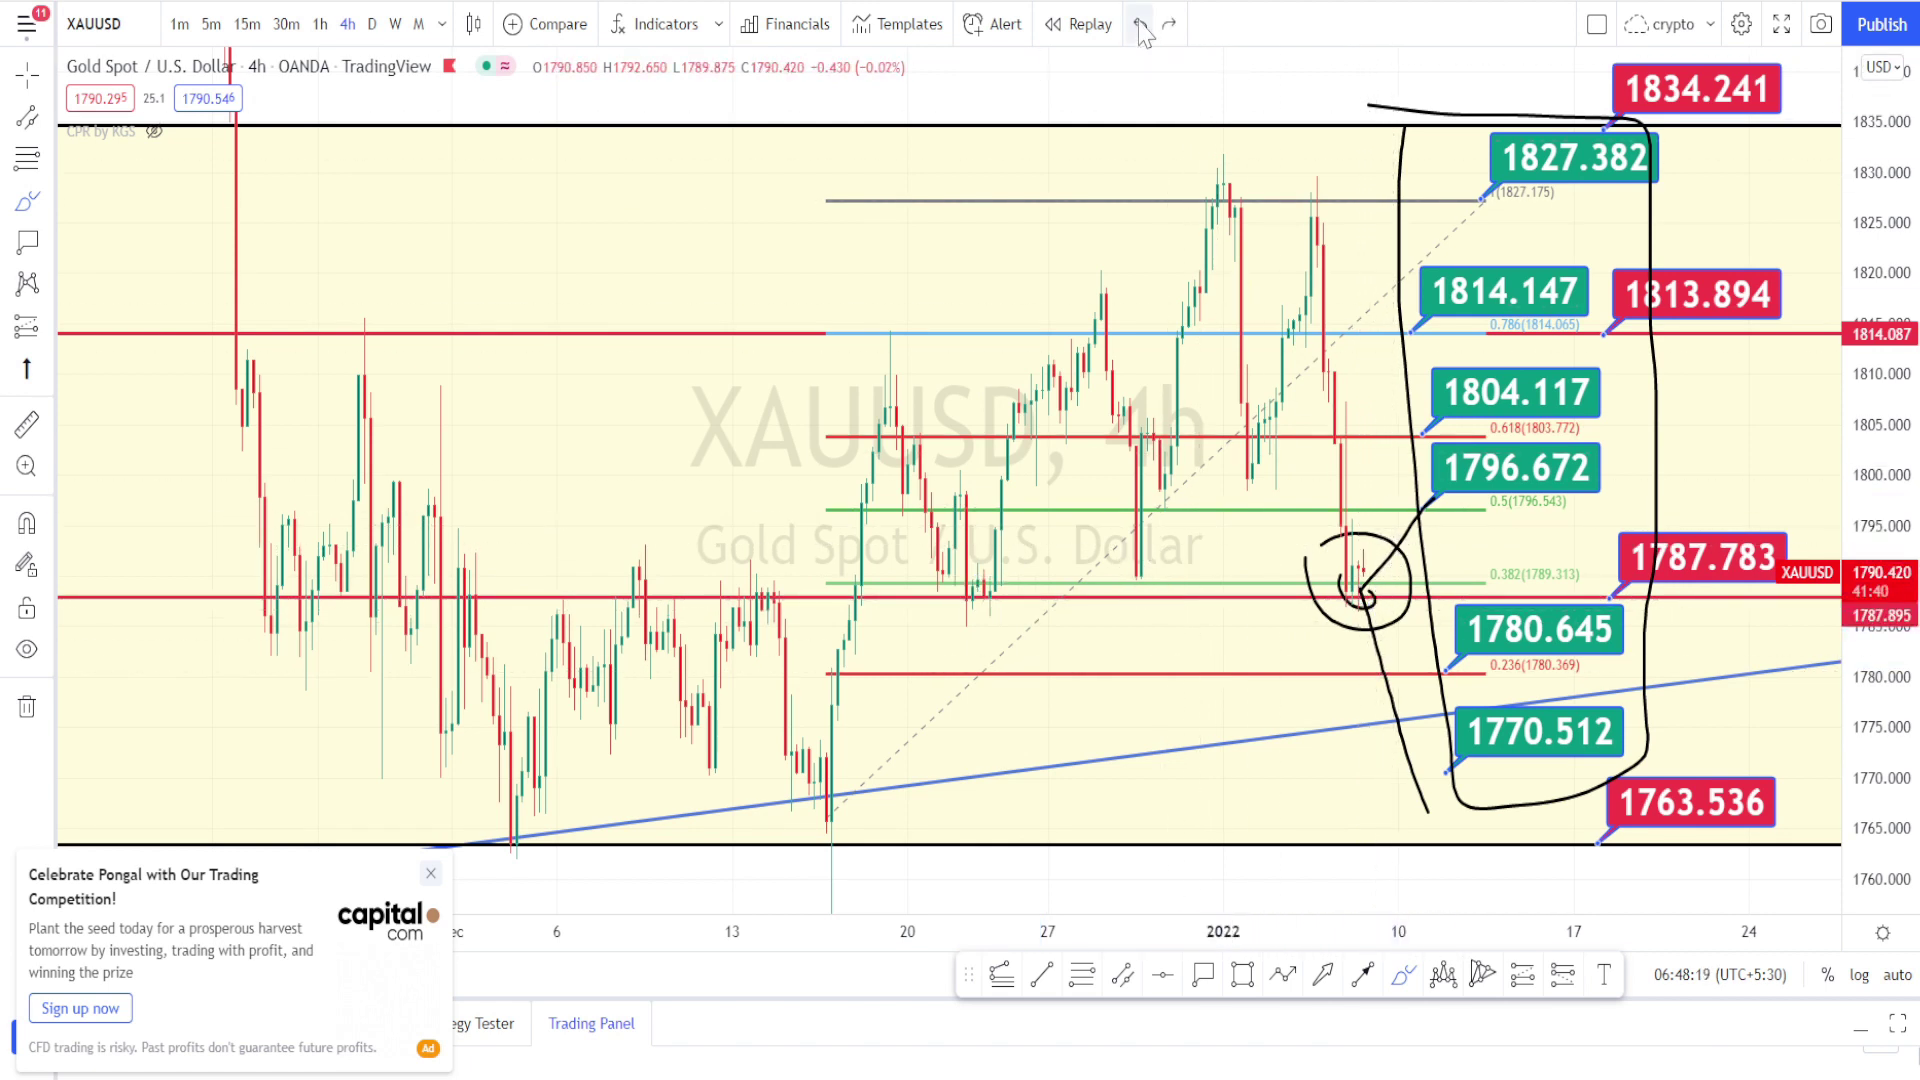
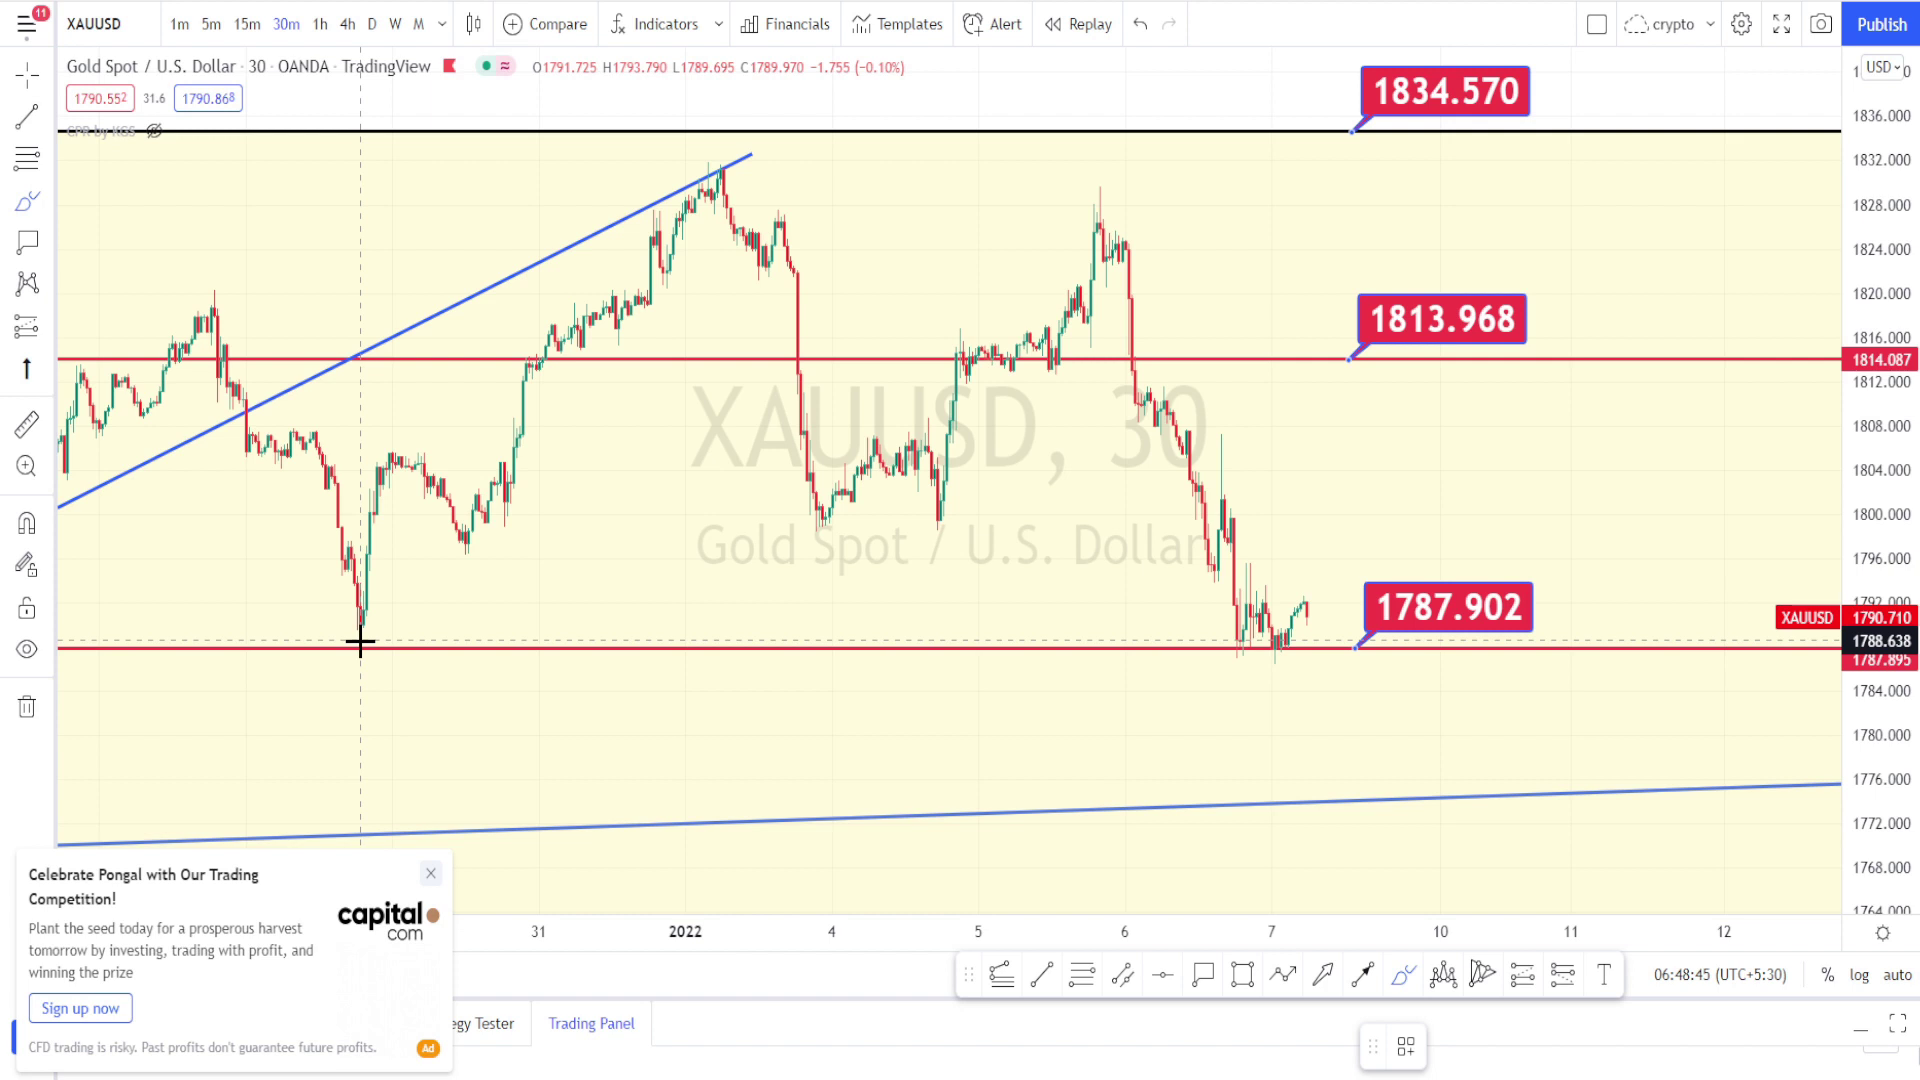
# Step: On the 30-minute chart, circle the December lows near 1787.902, trace the price swings through to the latest candles, and undo the strokes
pyautogui.moveTo(364, 640)
pyautogui.mouseDown()
pyautogui.moveTo(707, 180)
pyautogui.moveTo(815, 490)
pyautogui.moveTo(861, 497)
pyautogui.moveTo(1110, 214)
pyautogui.moveTo(1247, 640)
pyautogui.moveTo(1277, 642)
pyautogui.moveTo(1245, 625)
pyautogui.moveTo(1322, 605)
pyautogui.moveTo(1305, 603)
pyautogui.mouseUp()
pyautogui.moveTo(348, 608)
pyautogui.mouseDown()
pyautogui.moveTo(413, 662)
pyautogui.moveTo(357, 603)
pyautogui.mouseUp()
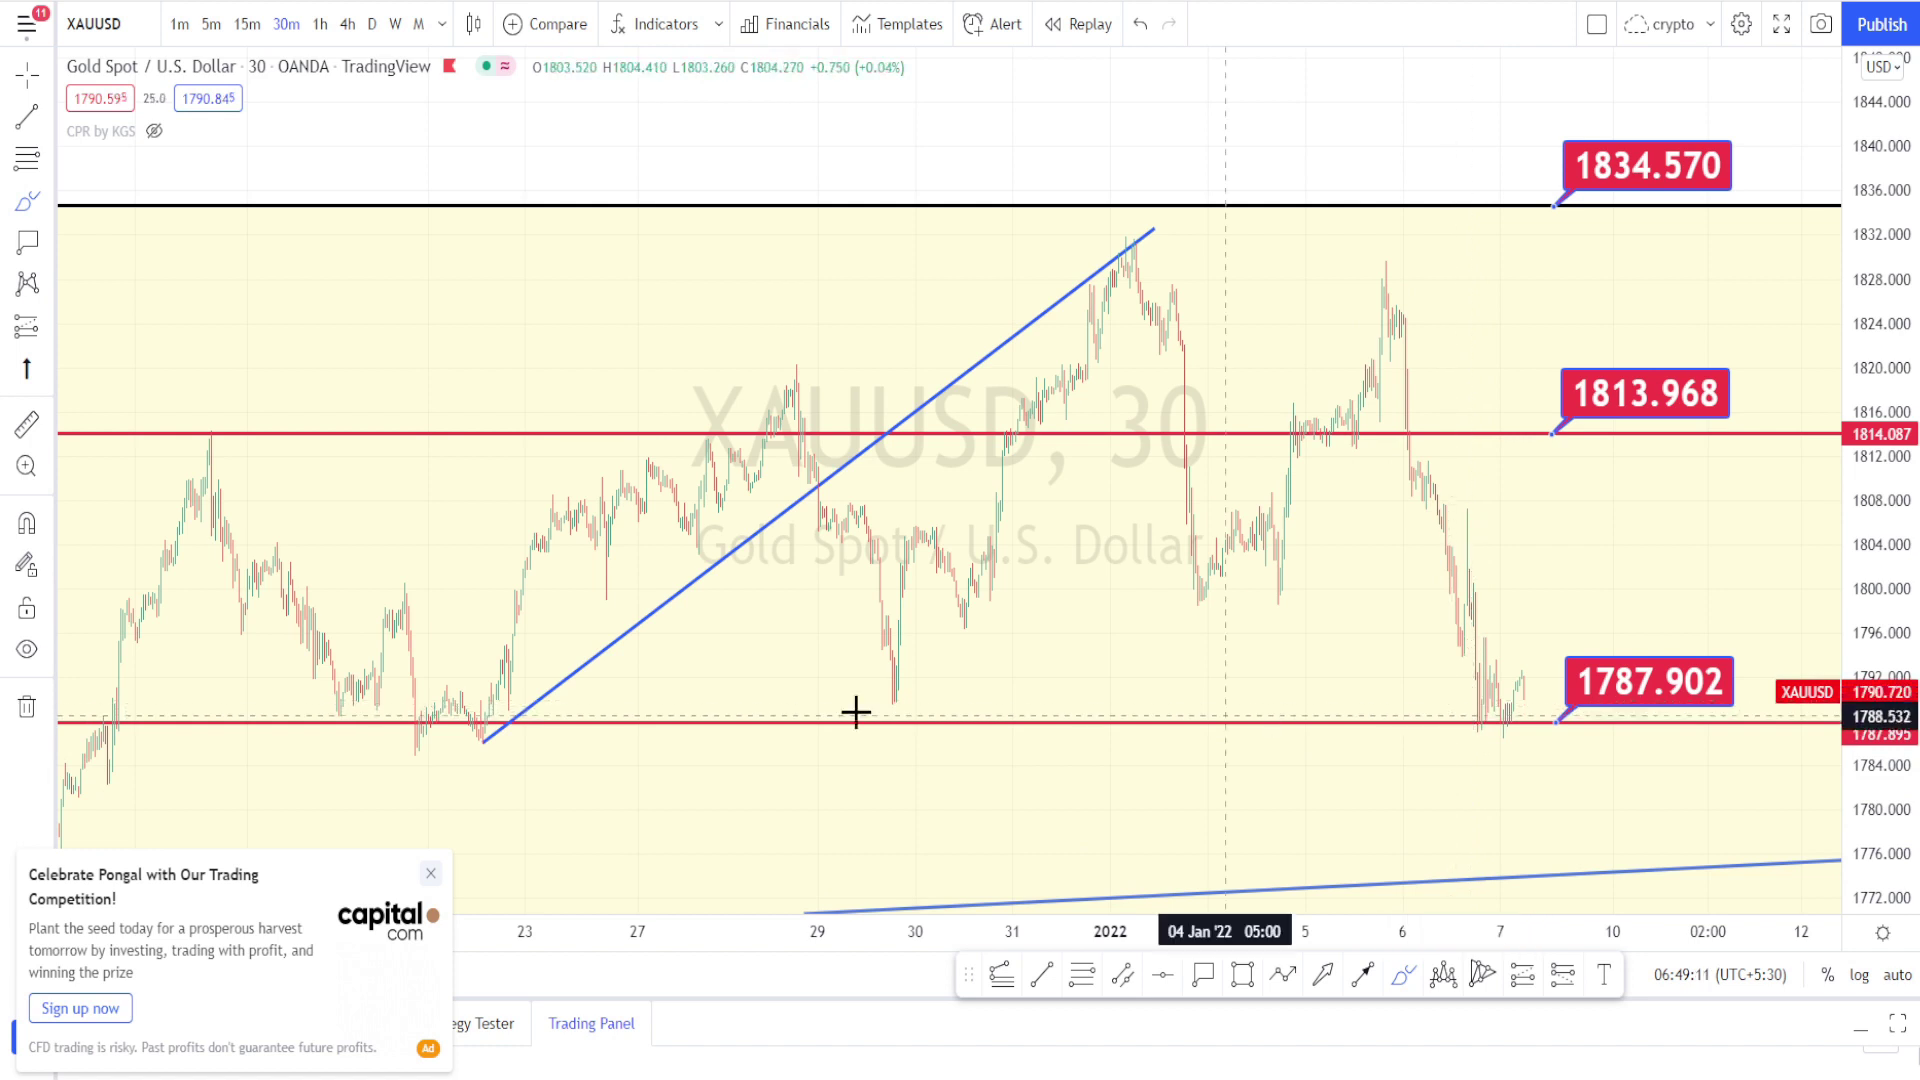
pyautogui.moveTo(364, 686)
pyautogui.mouseDown()
pyautogui.moveTo(492, 666)
pyautogui.moveTo(493, 745)
pyautogui.moveTo(420, 708)
pyautogui.mouseUp()
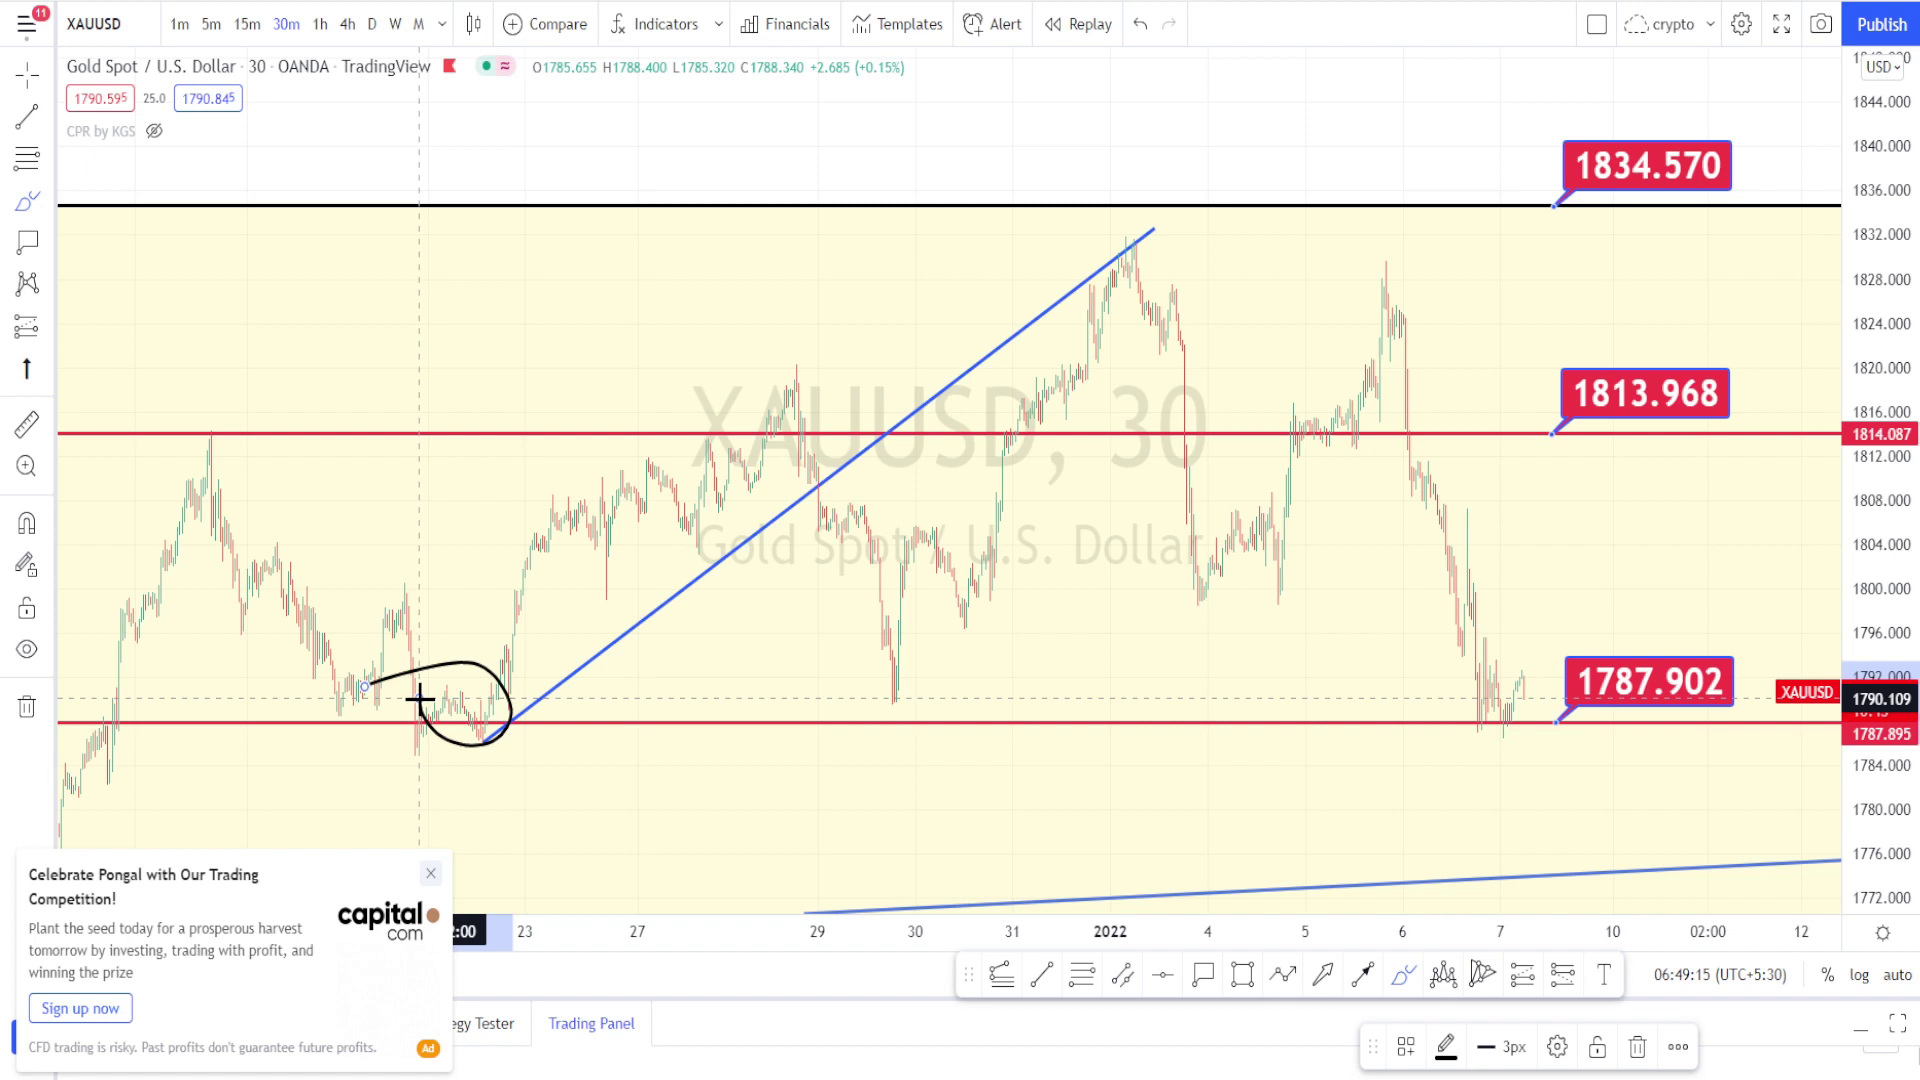
pyautogui.moveTo(540, 708)
pyautogui.mouseDown()
pyautogui.moveTo(776, 416)
pyautogui.moveTo(1157, 364)
pyautogui.moveTo(1230, 600)
pyautogui.moveTo(1389, 287)
pyautogui.moveTo(1489, 708)
pyautogui.mouseUp()
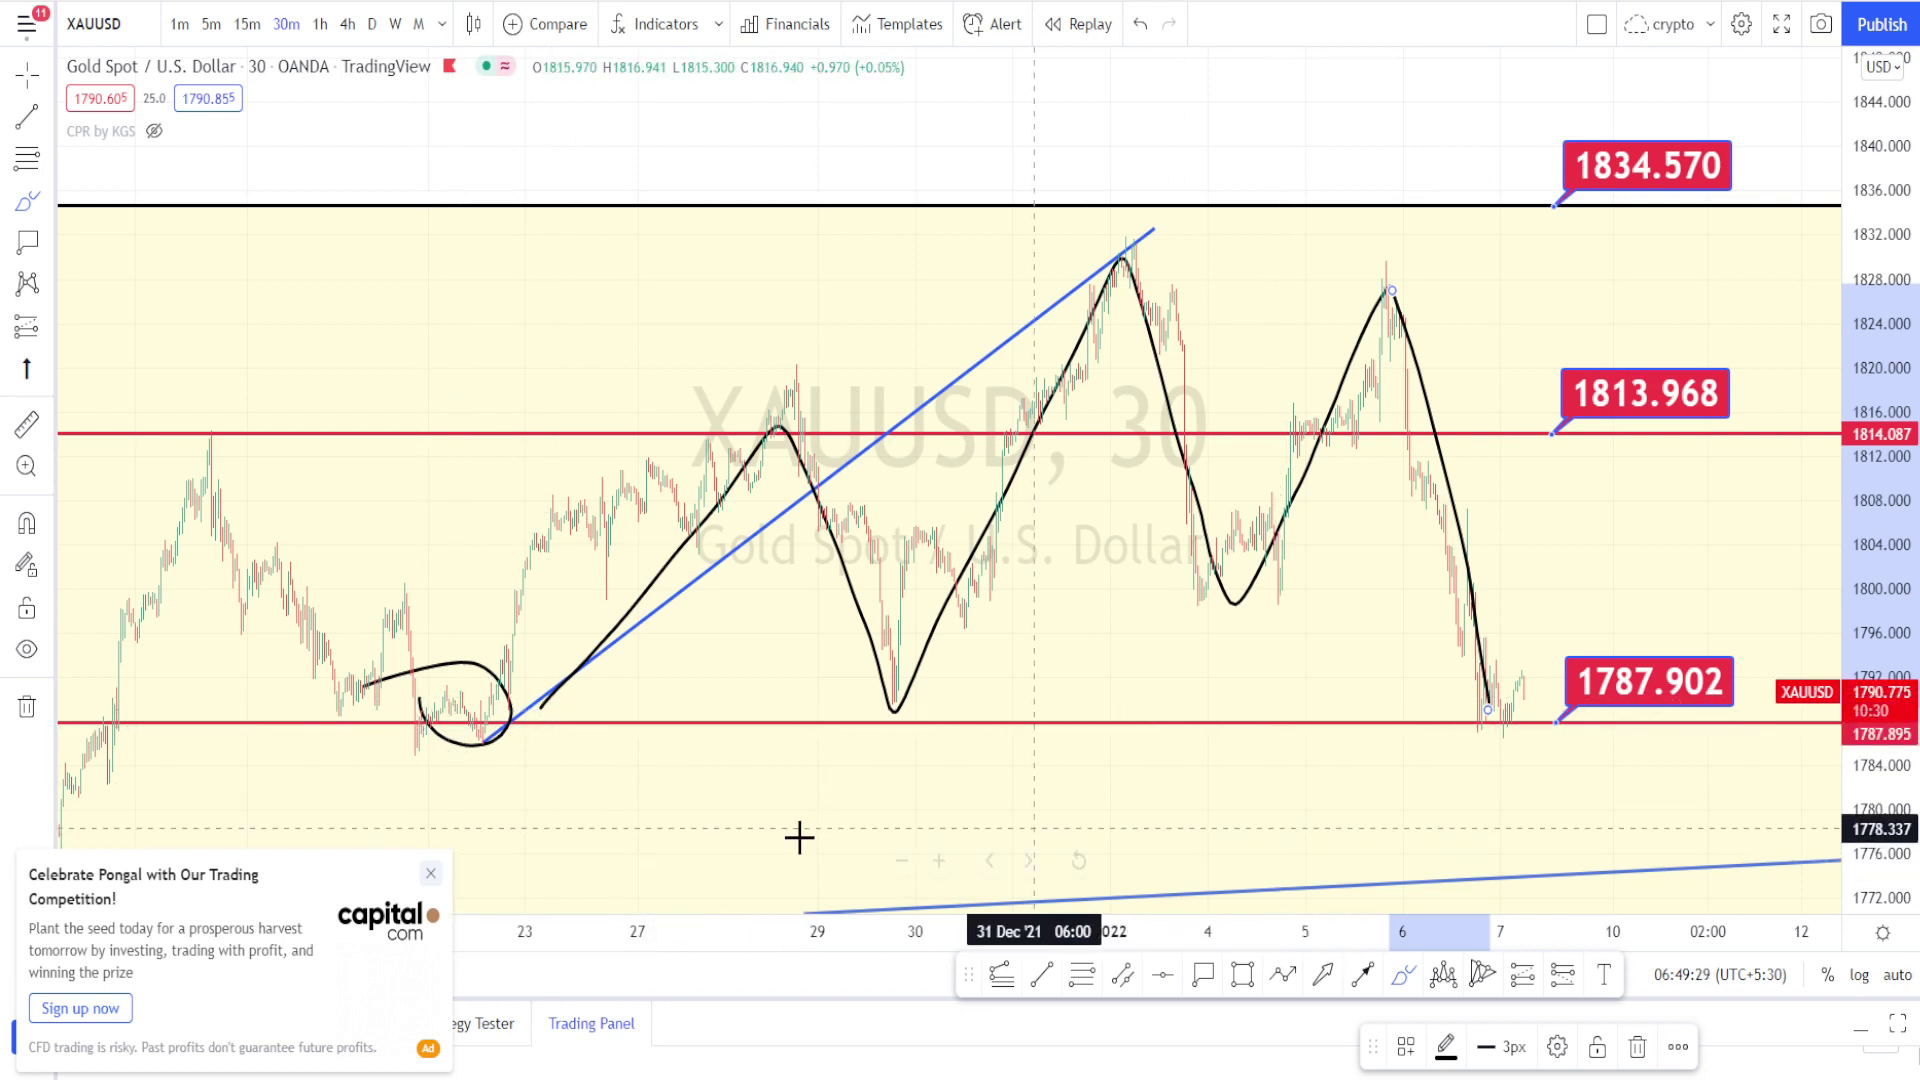
pyautogui.hotkey('ctrl', 'z')
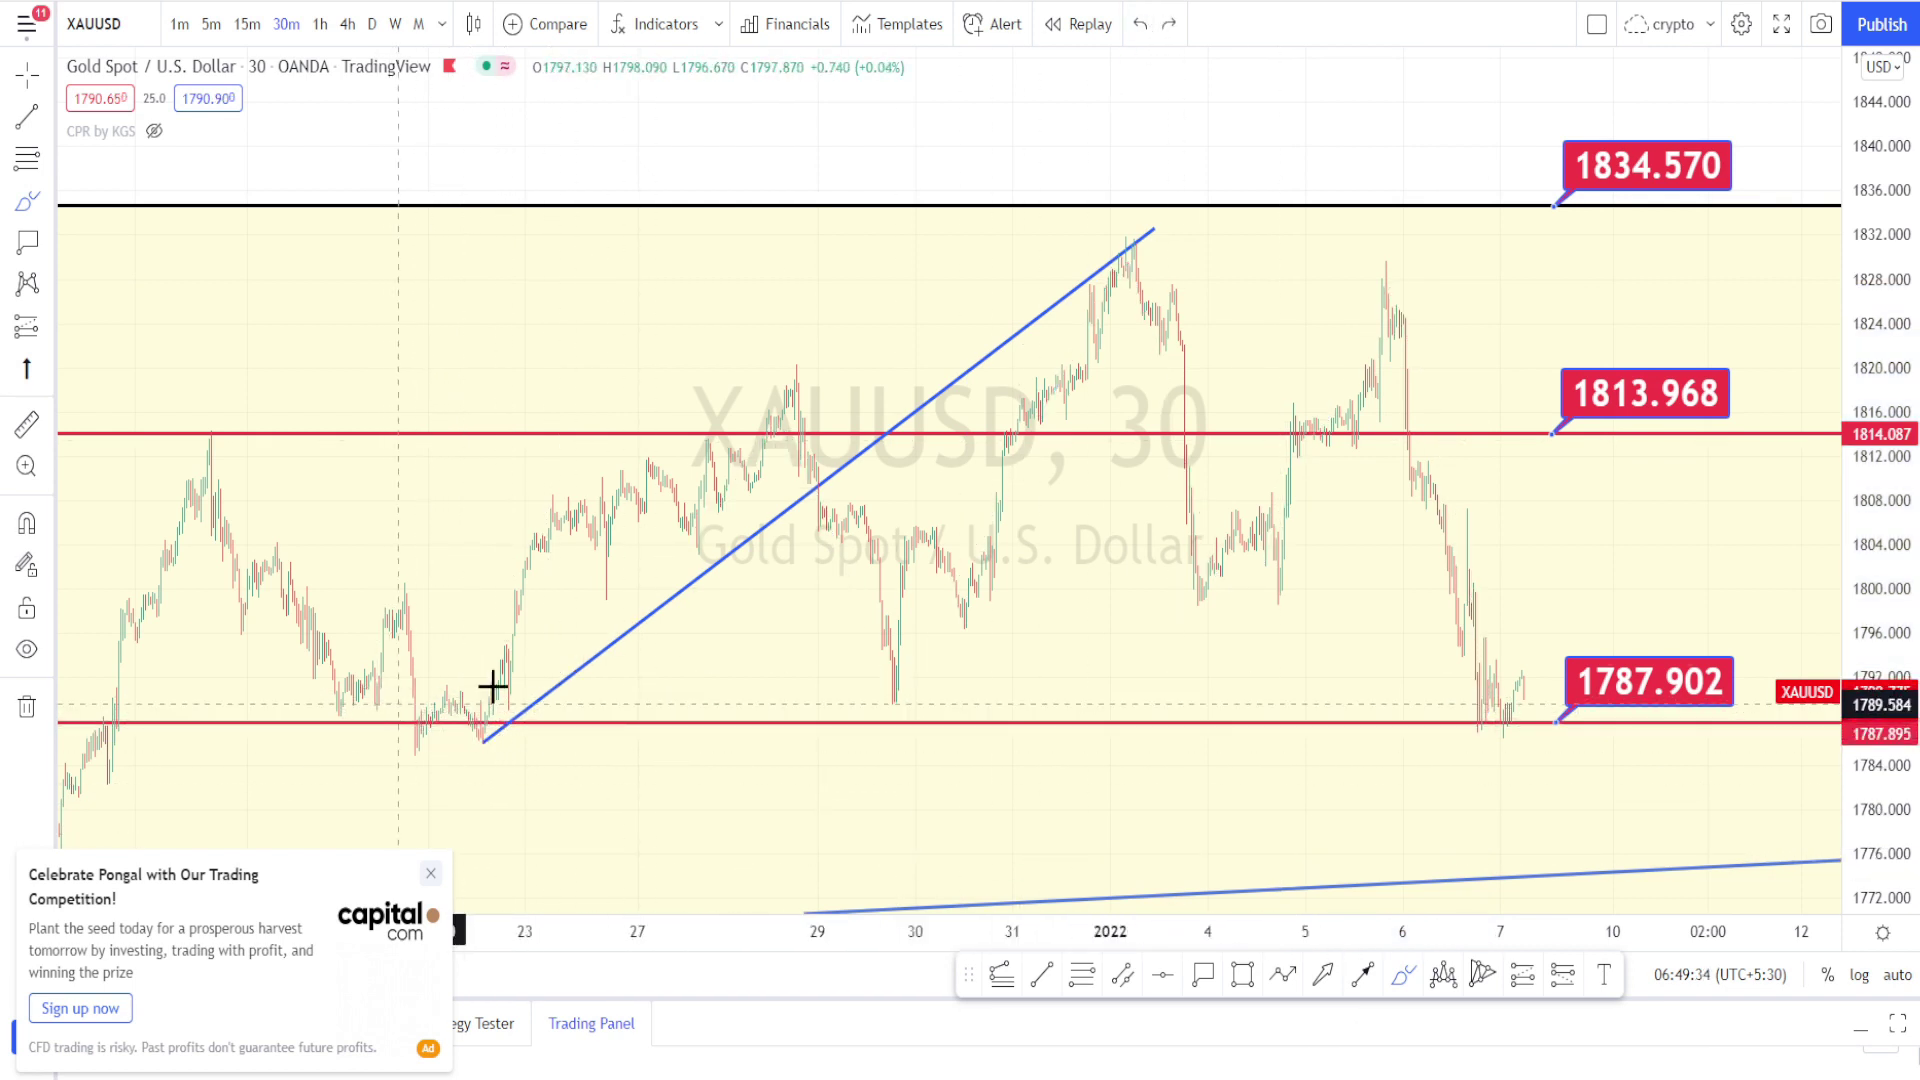
# Step: Circle the December lows and the latest candles at 1787.902, and brush a downward arrow from the latest candle to the rising trendline
pyautogui.moveTo(369, 690)
pyautogui.mouseDown()
pyautogui.moveTo(514, 699)
pyautogui.moveTo(428, 765)
pyautogui.moveTo(379, 706)
pyautogui.mouseUp()
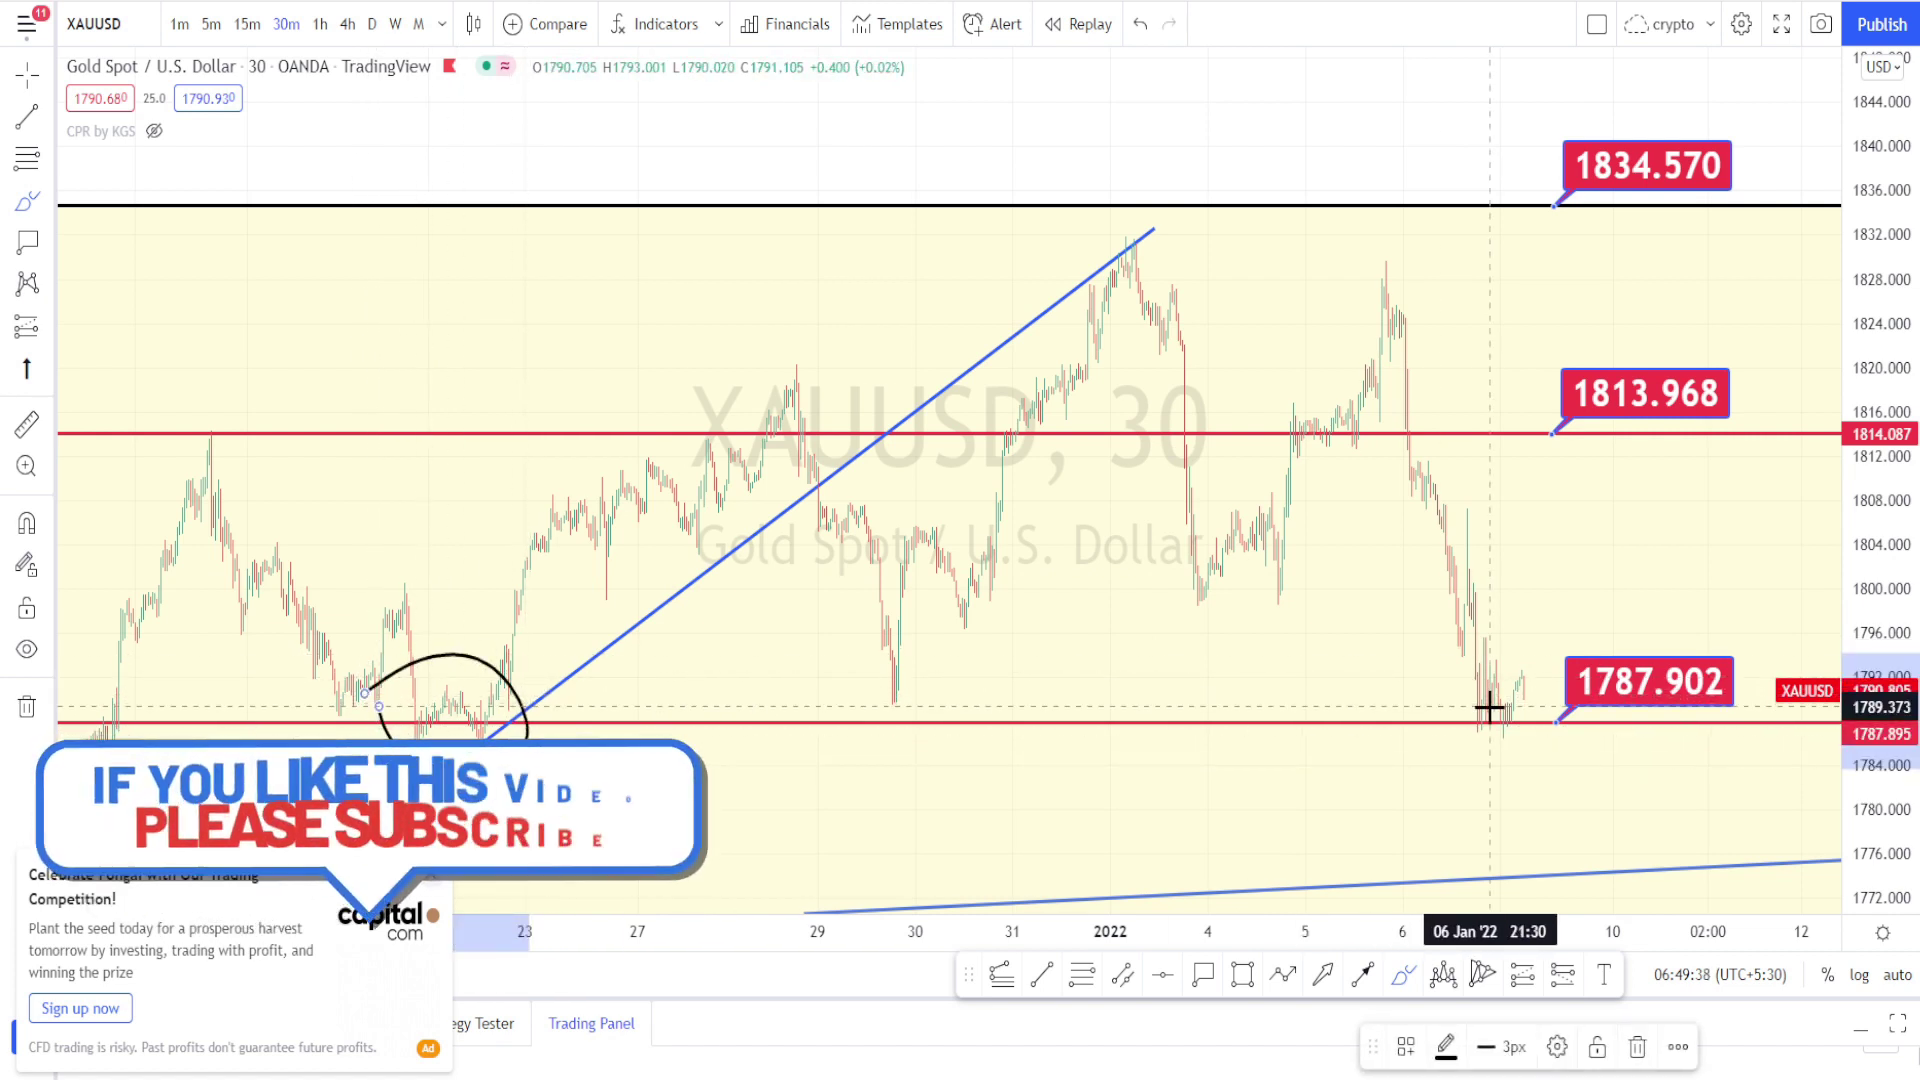
pyautogui.moveTo(1462, 695)
pyautogui.mouseDown()
pyautogui.moveTo(1522, 668)
pyautogui.moveTo(1506, 740)
pyautogui.moveTo(1457, 705)
pyautogui.mouseUp()
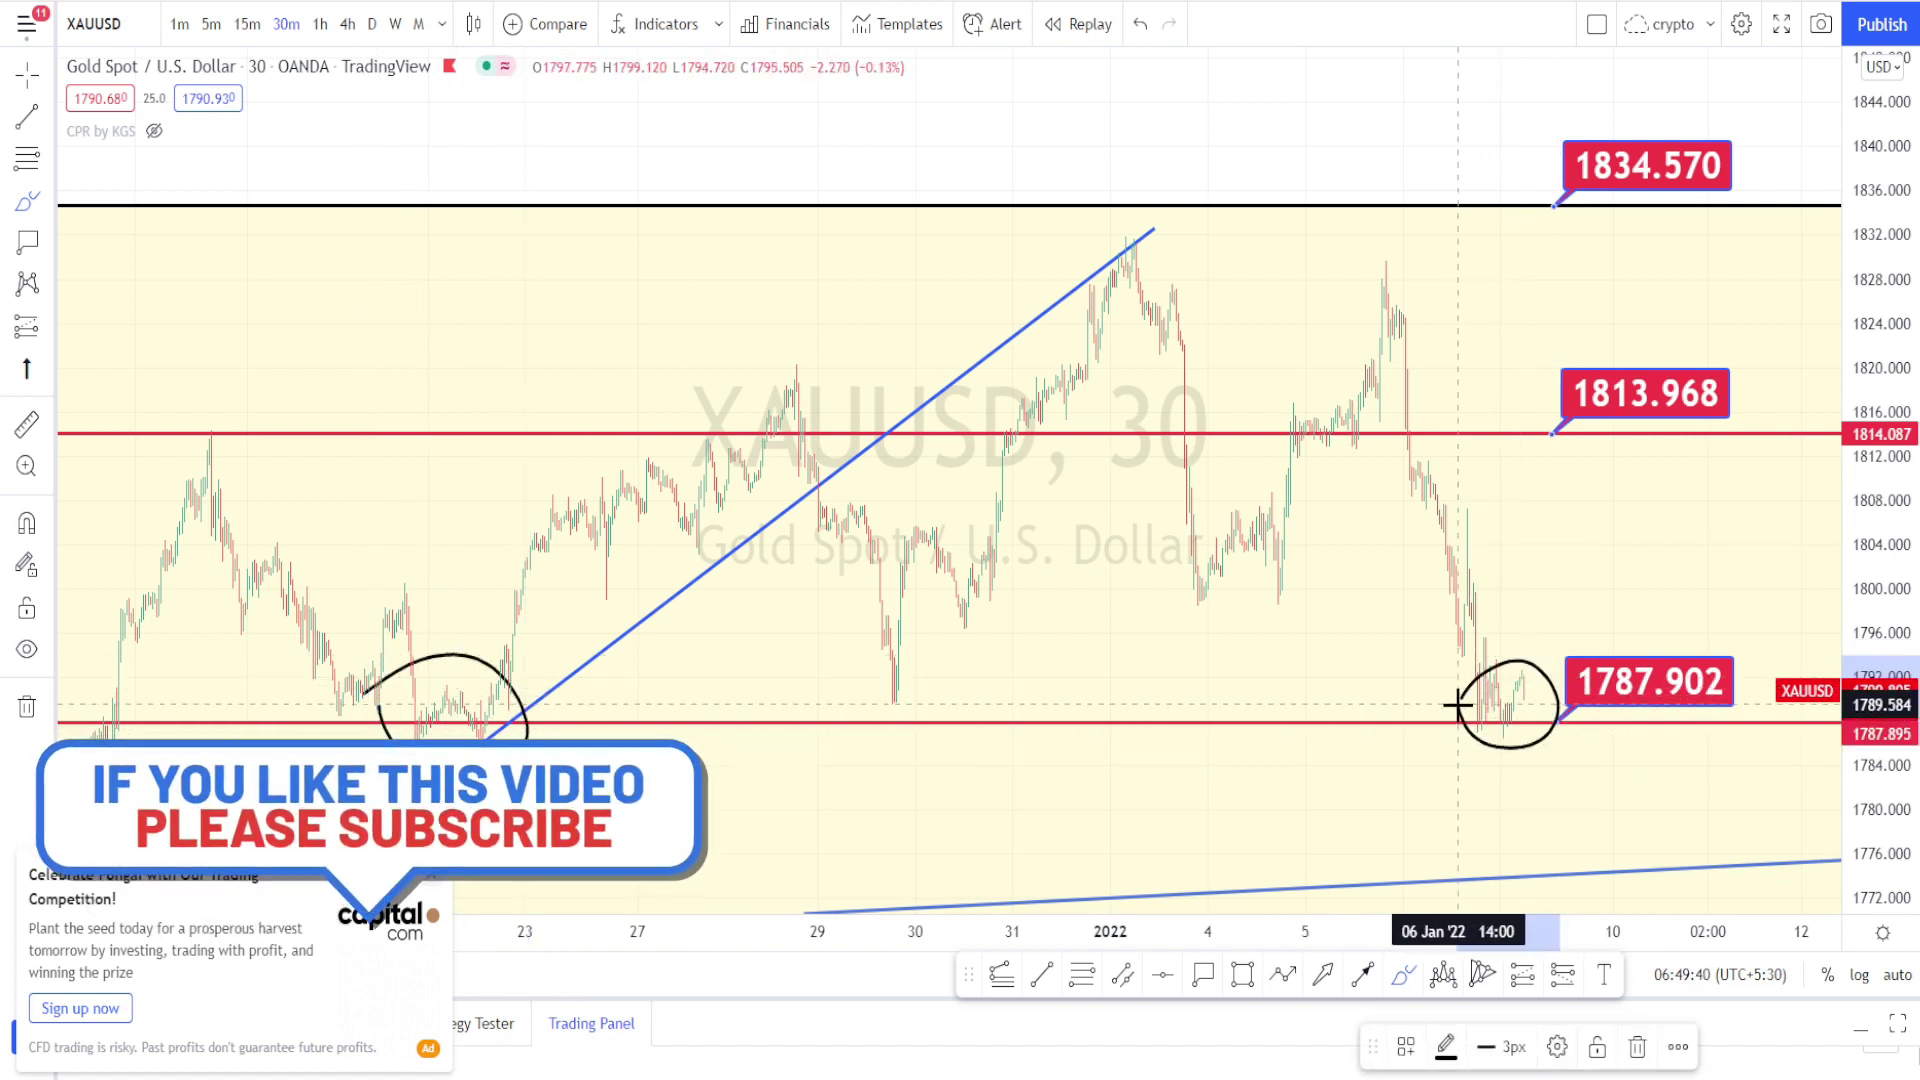
pyautogui.click(939, 862)
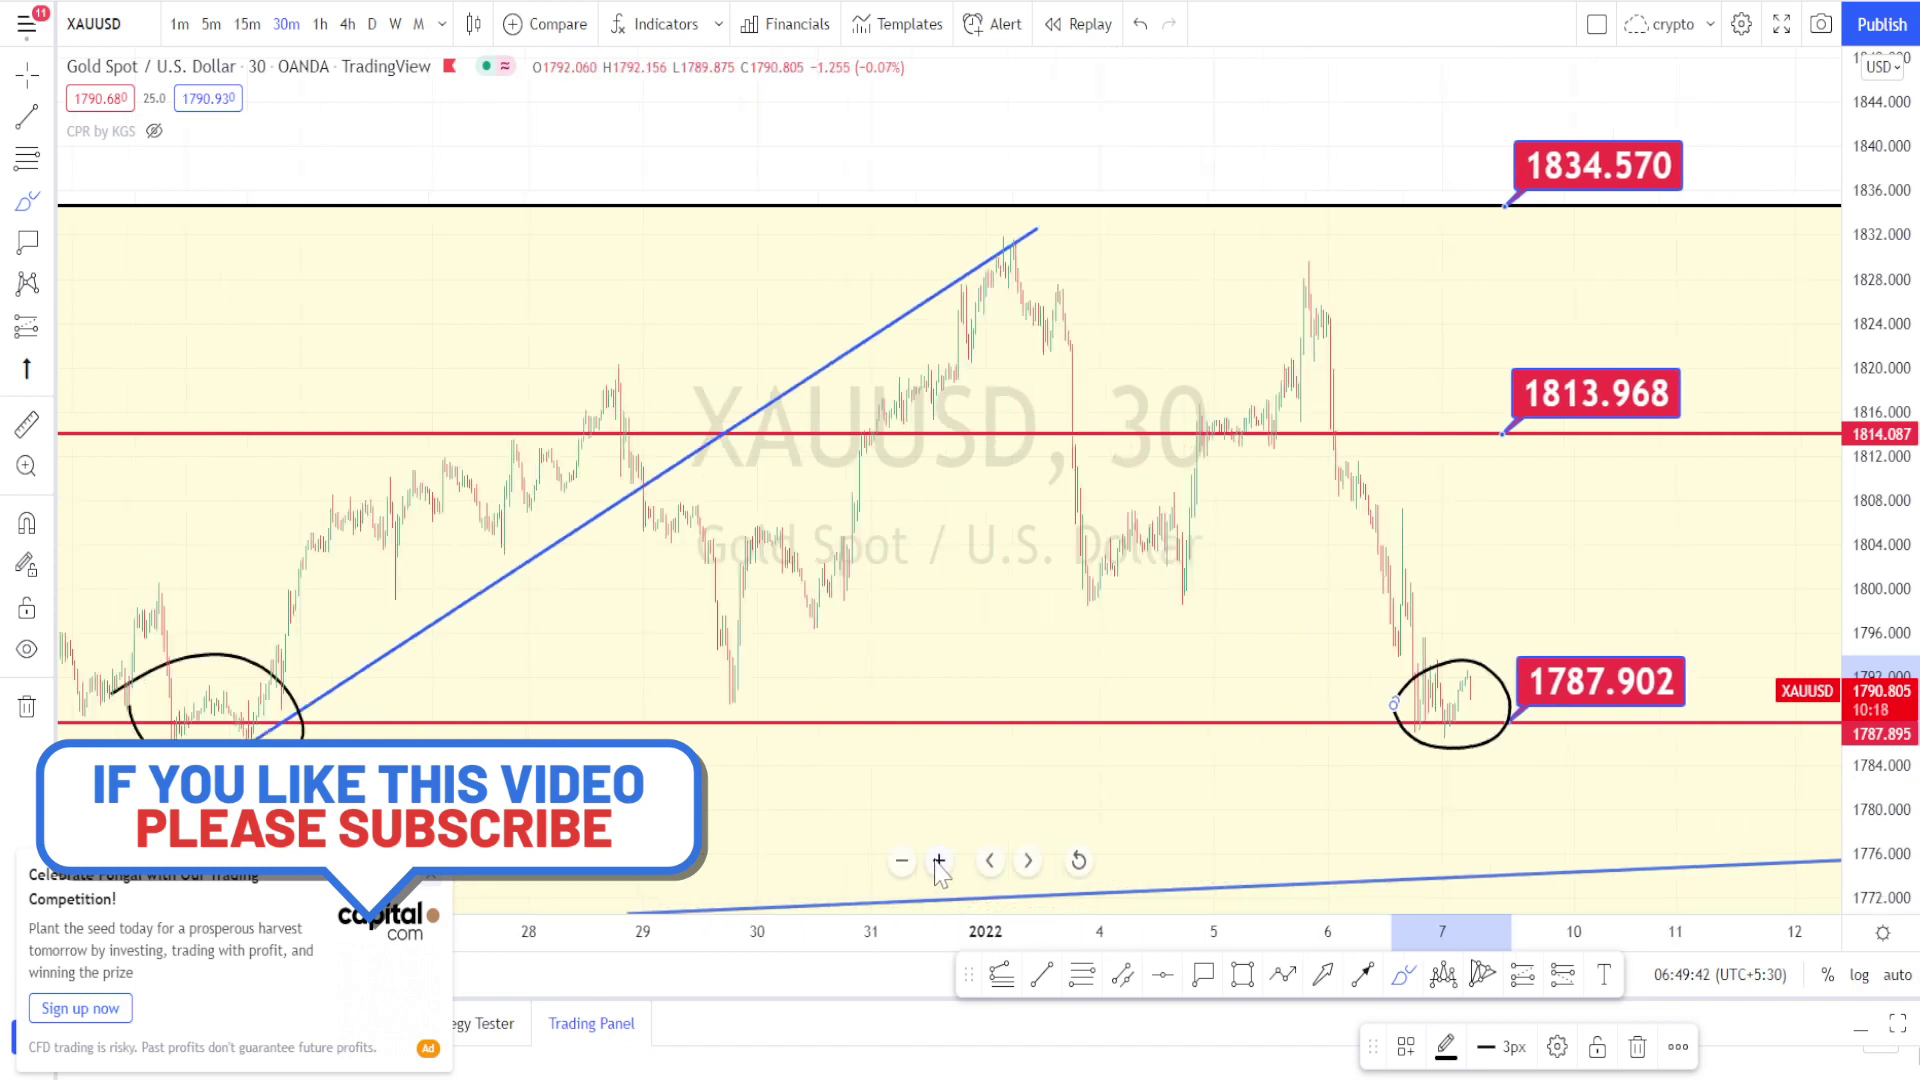
pyautogui.click(939, 862)
pyautogui.click(939, 862)
pyautogui.click(939, 862)
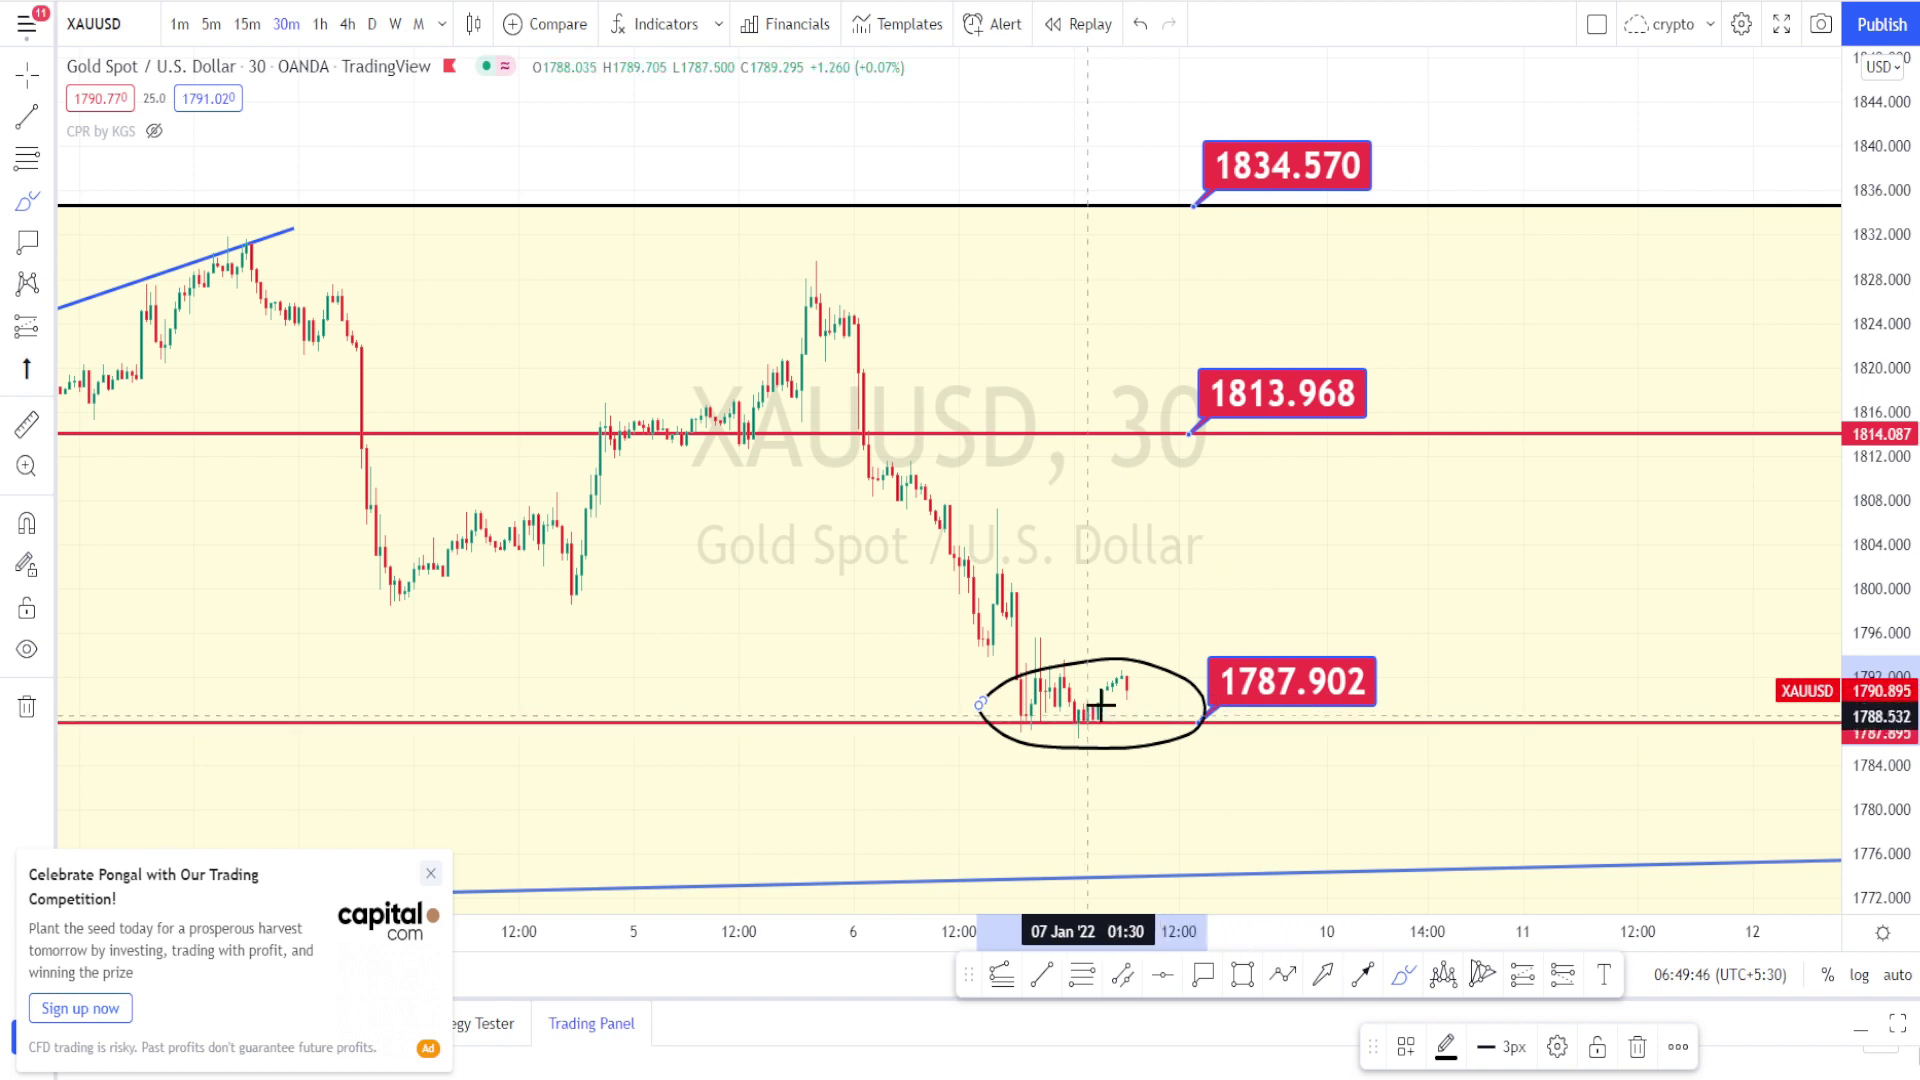
pyautogui.moveTo(1884, 640); pyautogui.dragTo(1884, 693)
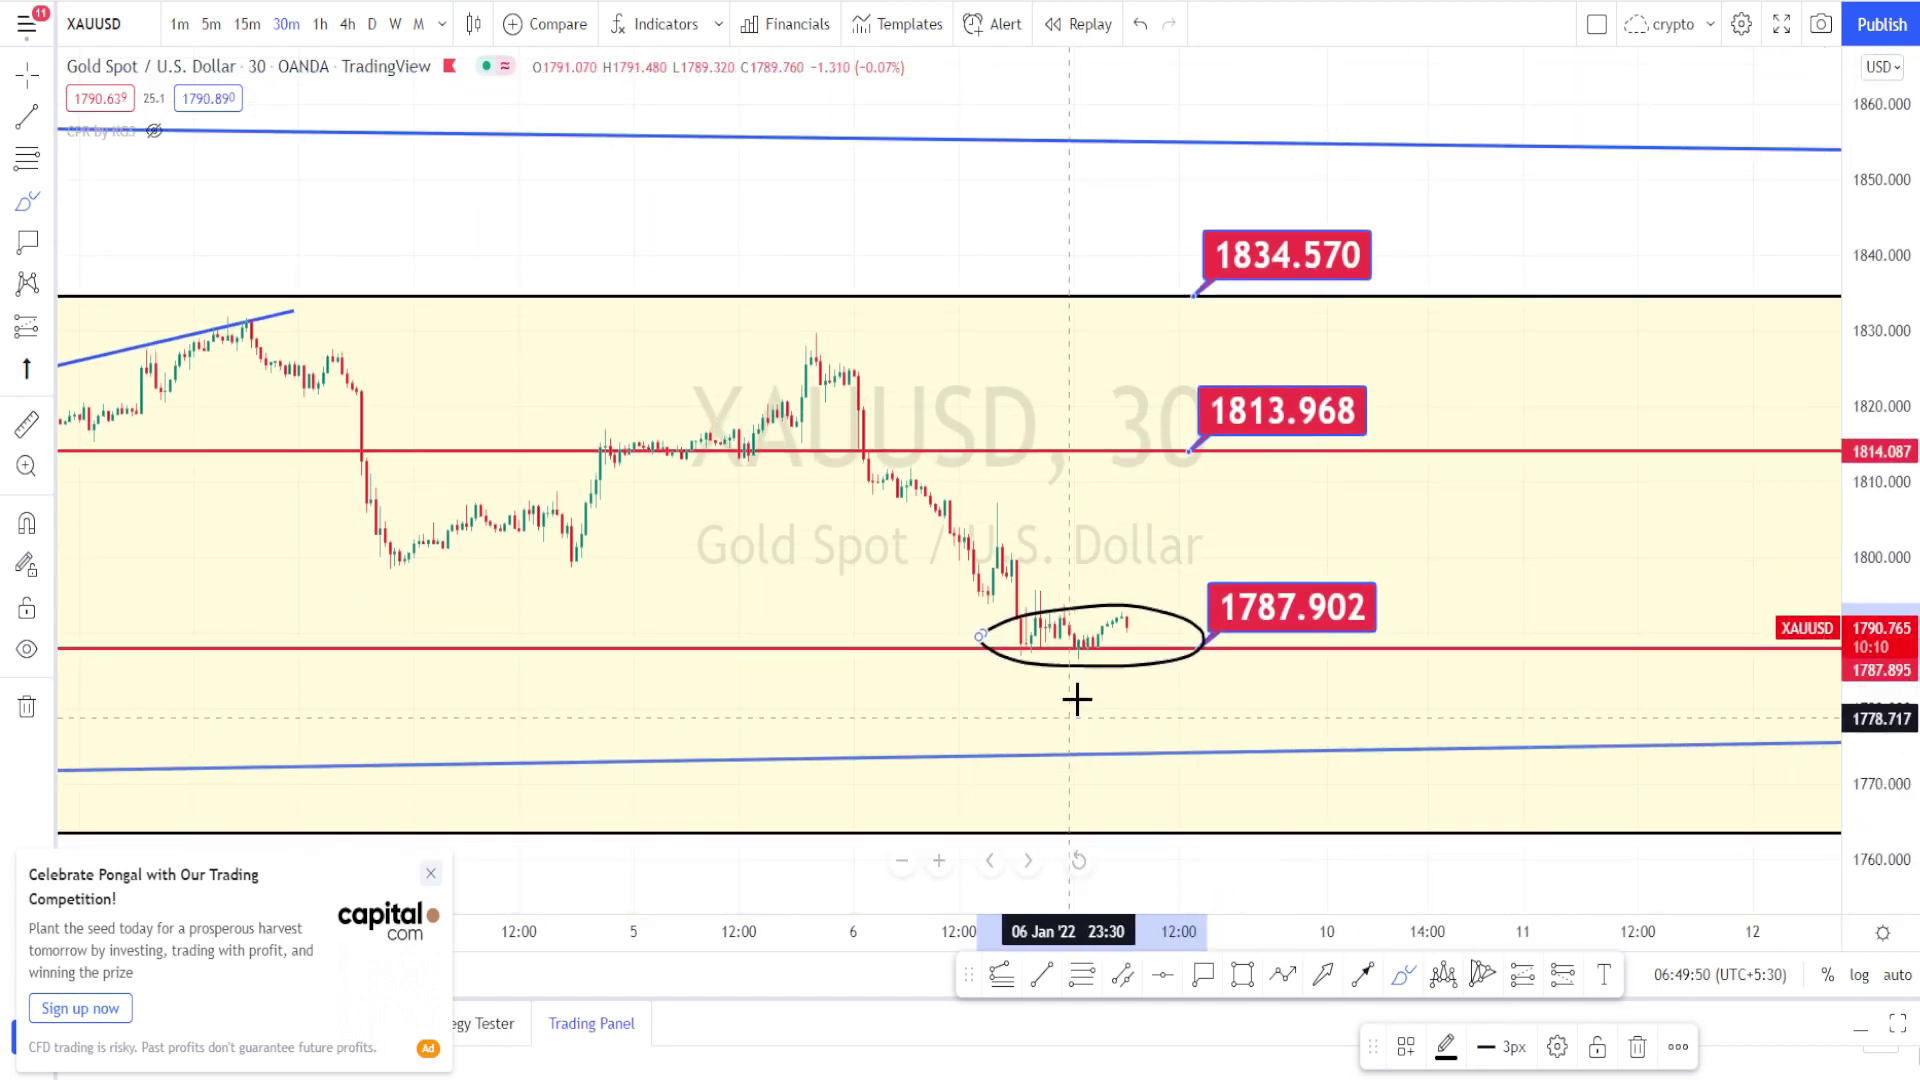
pyautogui.moveTo(1128, 620)
pyautogui.mouseDown()
pyautogui.moveTo(1120, 757)
pyautogui.moveTo(1159, 719)
pyautogui.mouseUp()
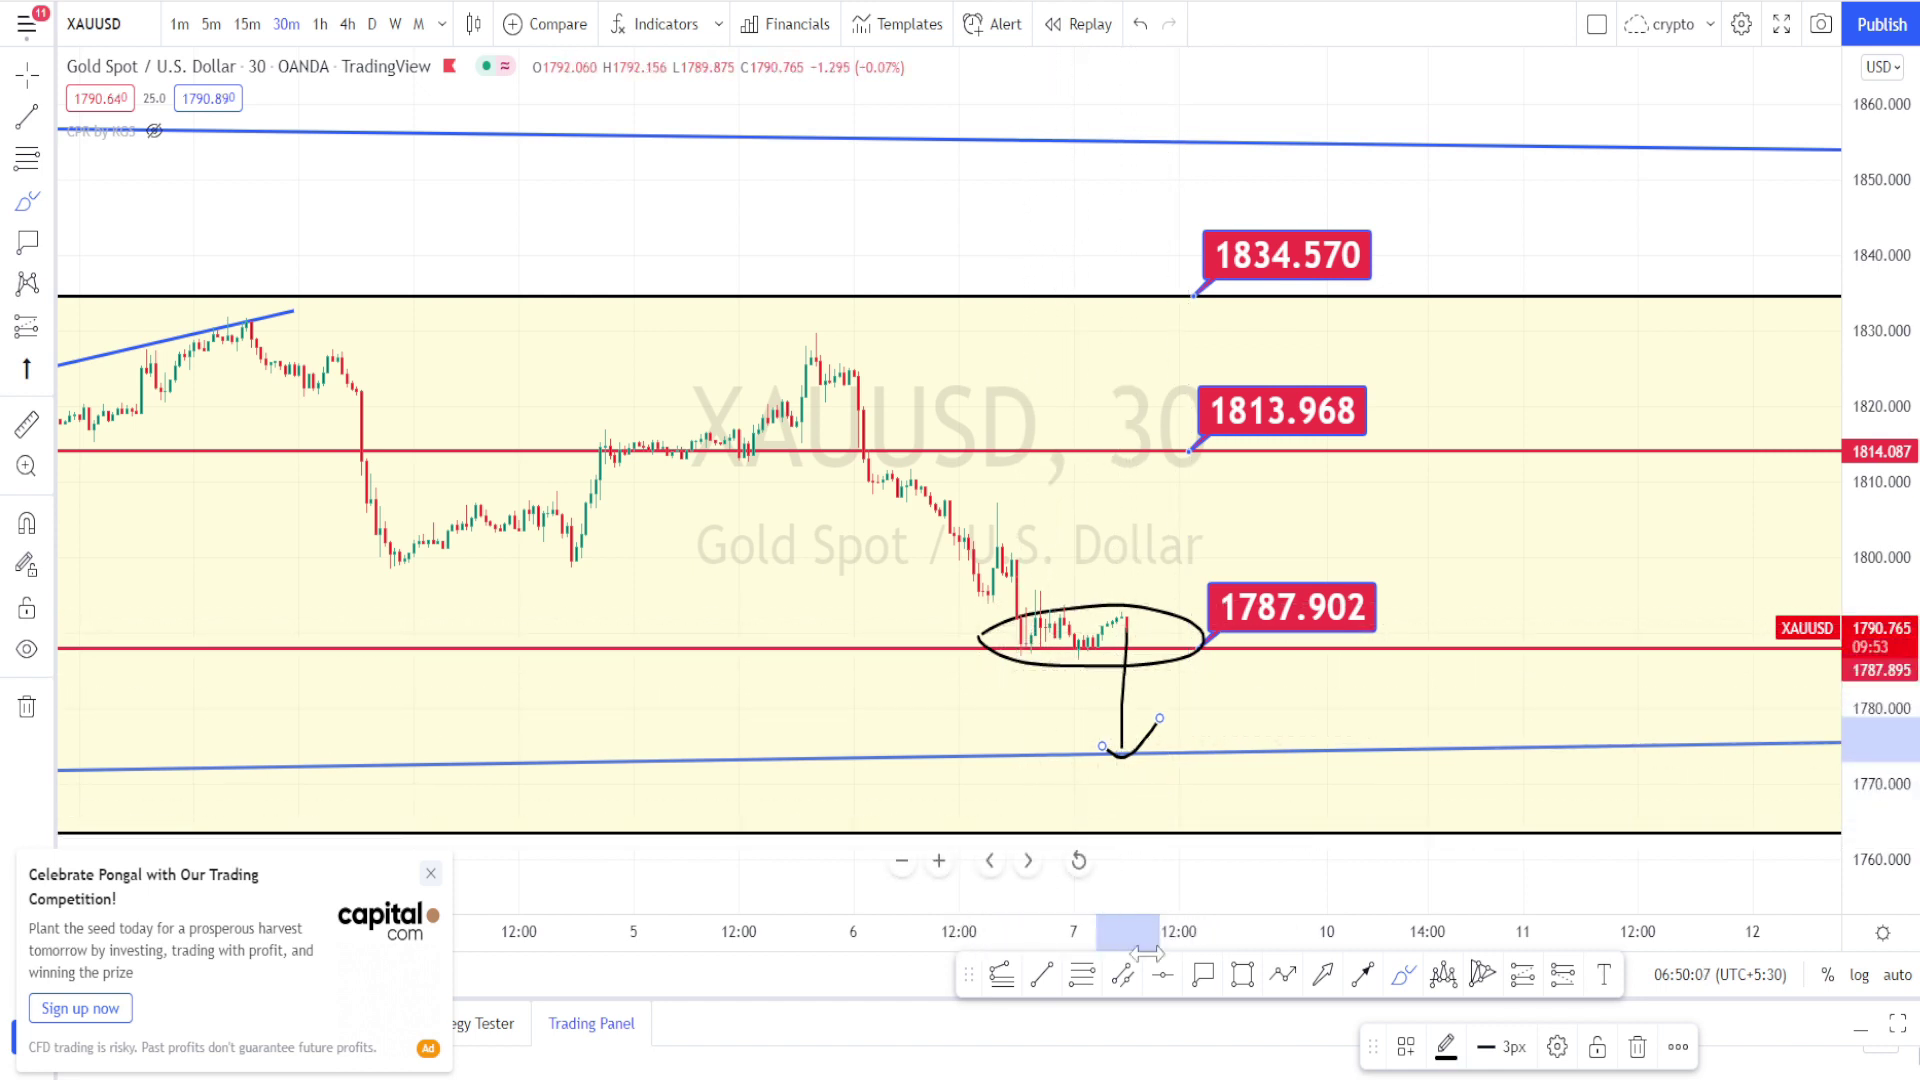
# Step: Draw a falling trend line from 1825.181 past the latest candles, and brush an outline around the price labels from 1796.645 to 1763.412
pyautogui.click(1041, 974)
pyautogui.click(849, 367)
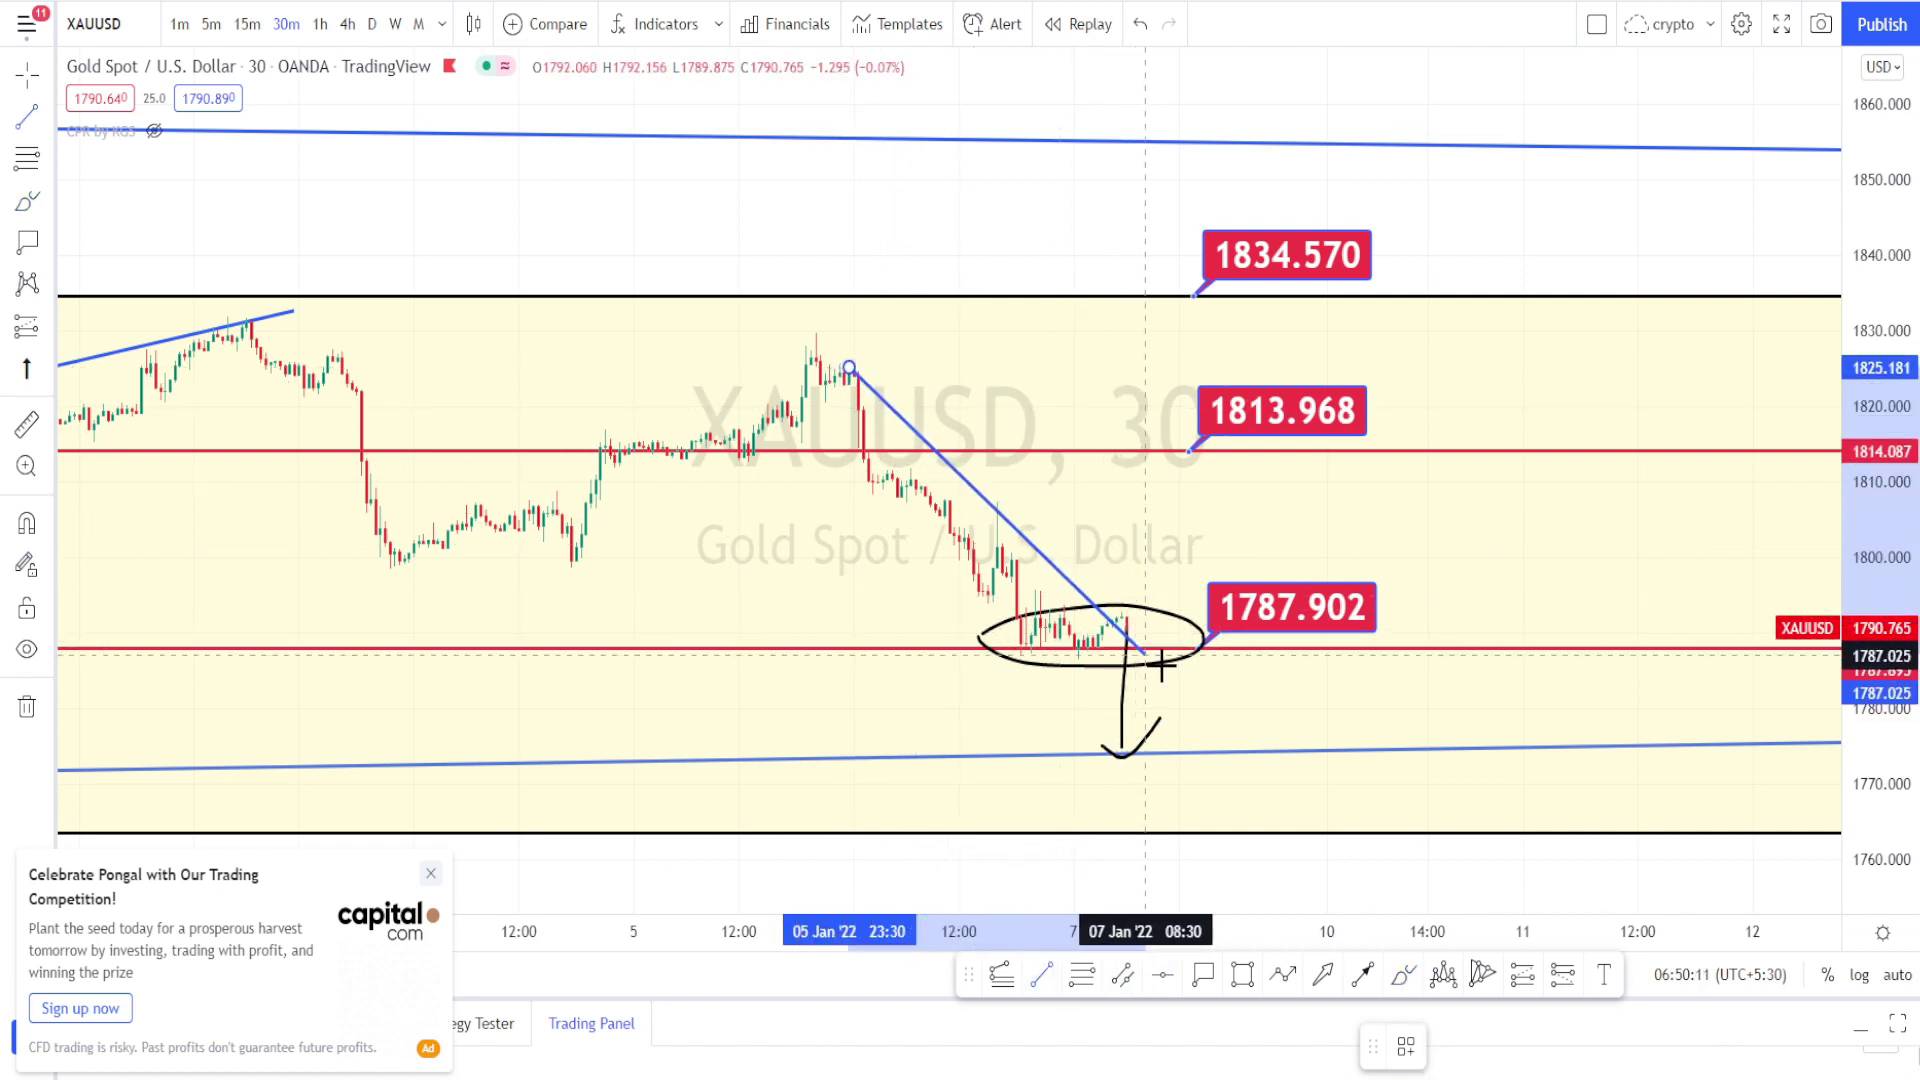
pyautogui.click(1177, 668)
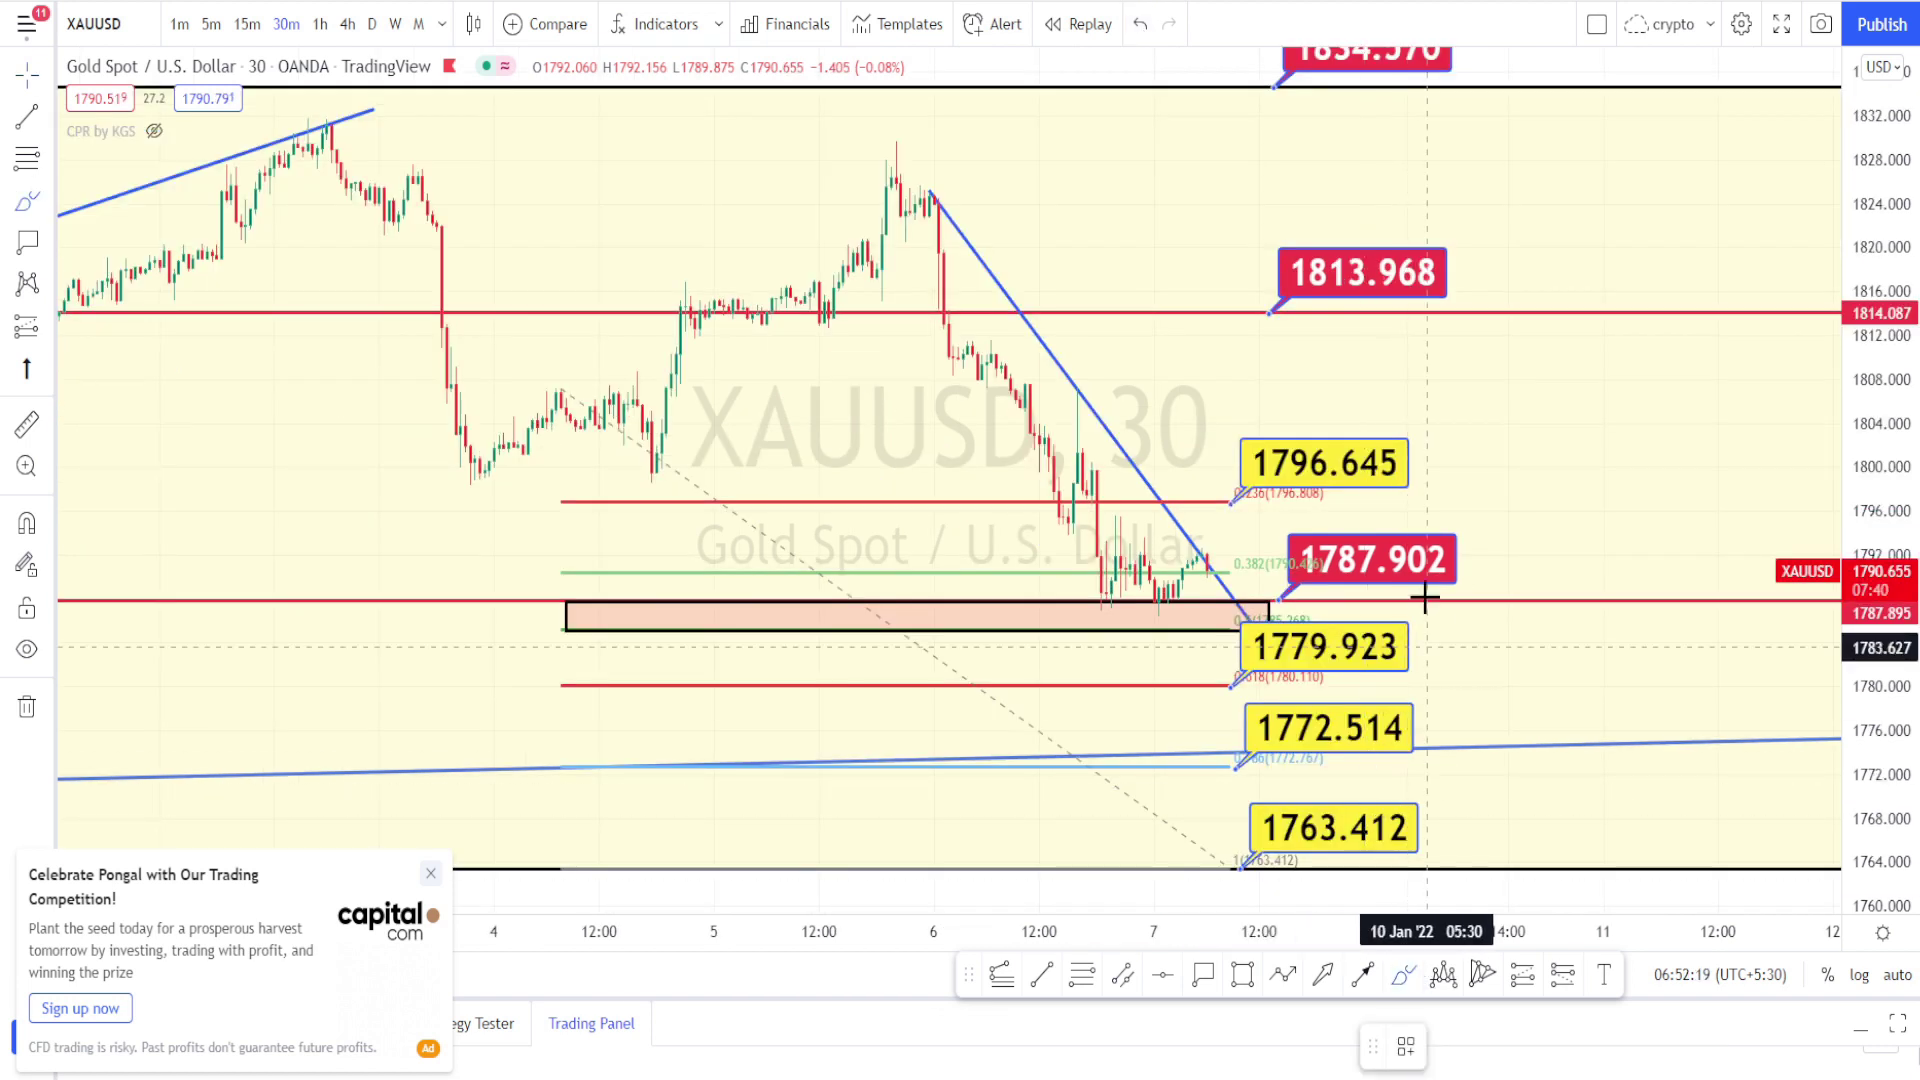
pyautogui.moveTo(1215, 412)
pyautogui.mouseDown()
pyautogui.moveTo(1457, 396)
pyautogui.moveTo(1495, 880)
pyautogui.moveTo(1245, 912)
pyautogui.moveTo(1213, 808)
pyautogui.moveTo(1211, 349)
pyautogui.mouseUp()
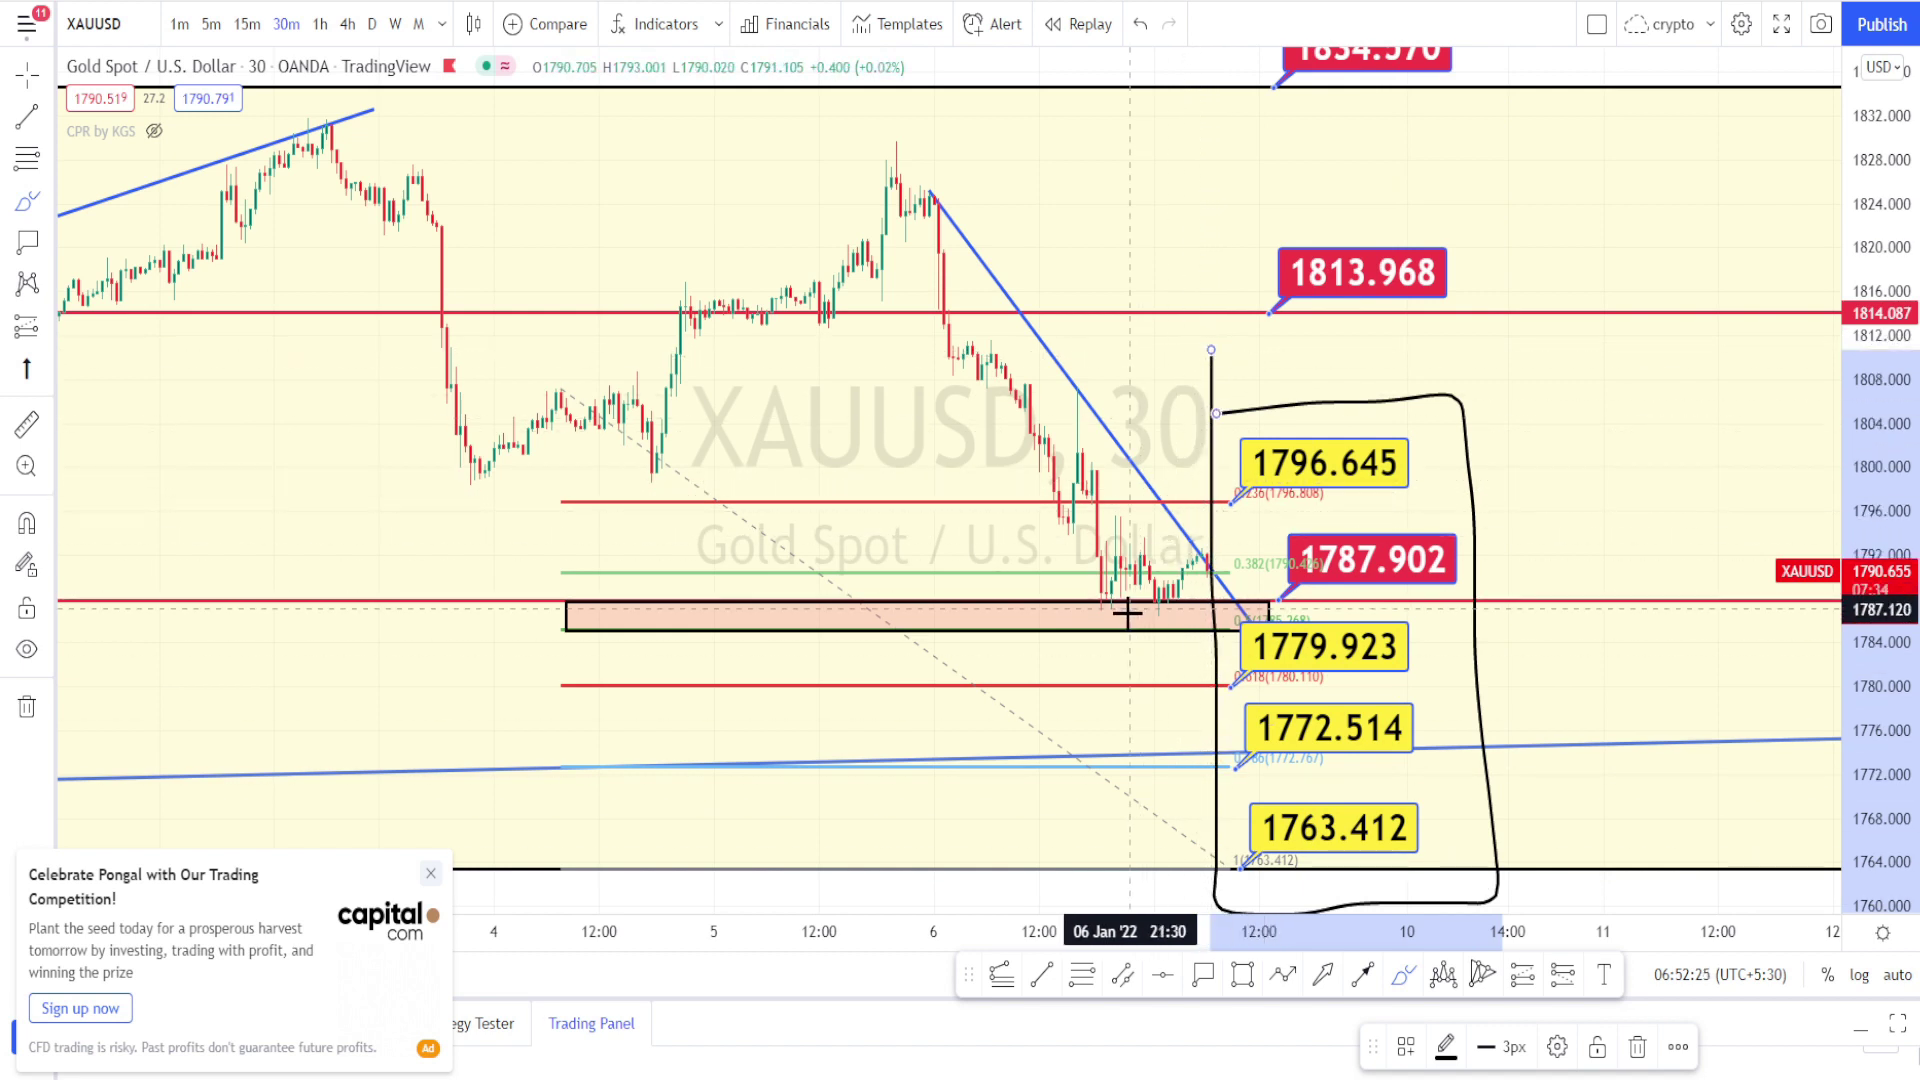
# Step: Brush the sideways zigzag of the latest candles above the orange zone and a second stroke below it, and undo both
pyautogui.moveTo(1097, 508)
pyautogui.mouseDown()
pyautogui.moveTo(1106, 585)
pyautogui.moveTo(1145, 495)
pyautogui.moveTo(1160, 590)
pyautogui.moveTo(1195, 502)
pyautogui.moveTo(1204, 597)
pyautogui.moveTo(1227, 520)
pyautogui.moveTo(1237, 568)
pyautogui.mouseUp()
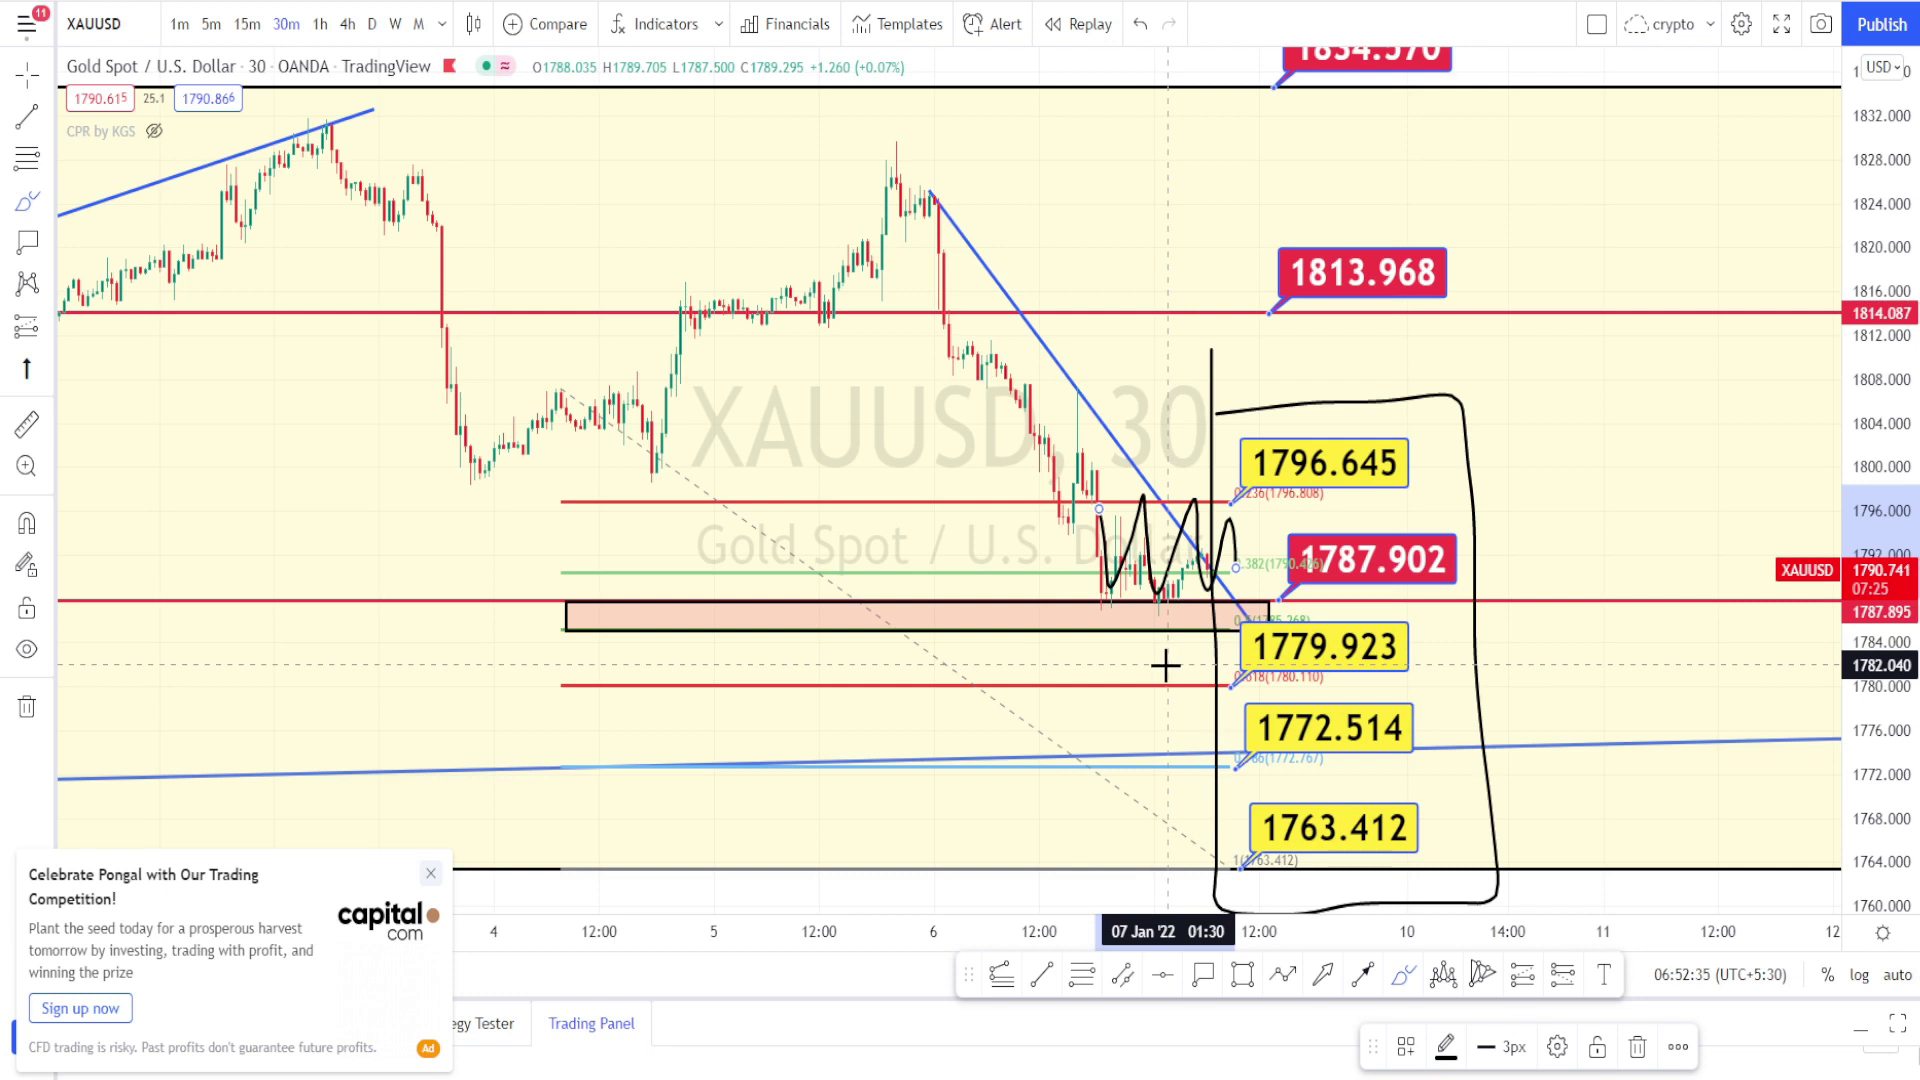
pyautogui.moveTo(1086, 535)
pyautogui.mouseDown()
pyautogui.moveTo(1200, 600)
pyautogui.moveTo(1228, 500)
pyautogui.moveTo(1100, 520)
pyautogui.moveTo(1235, 420)
pyautogui.moveTo(1183, 604)
pyautogui.moveTo(1211, 665)
pyautogui.mouseUp()
pyautogui.hotkey('ctrl', 'z')
pyautogui.hotkey('ctrl', 'z')
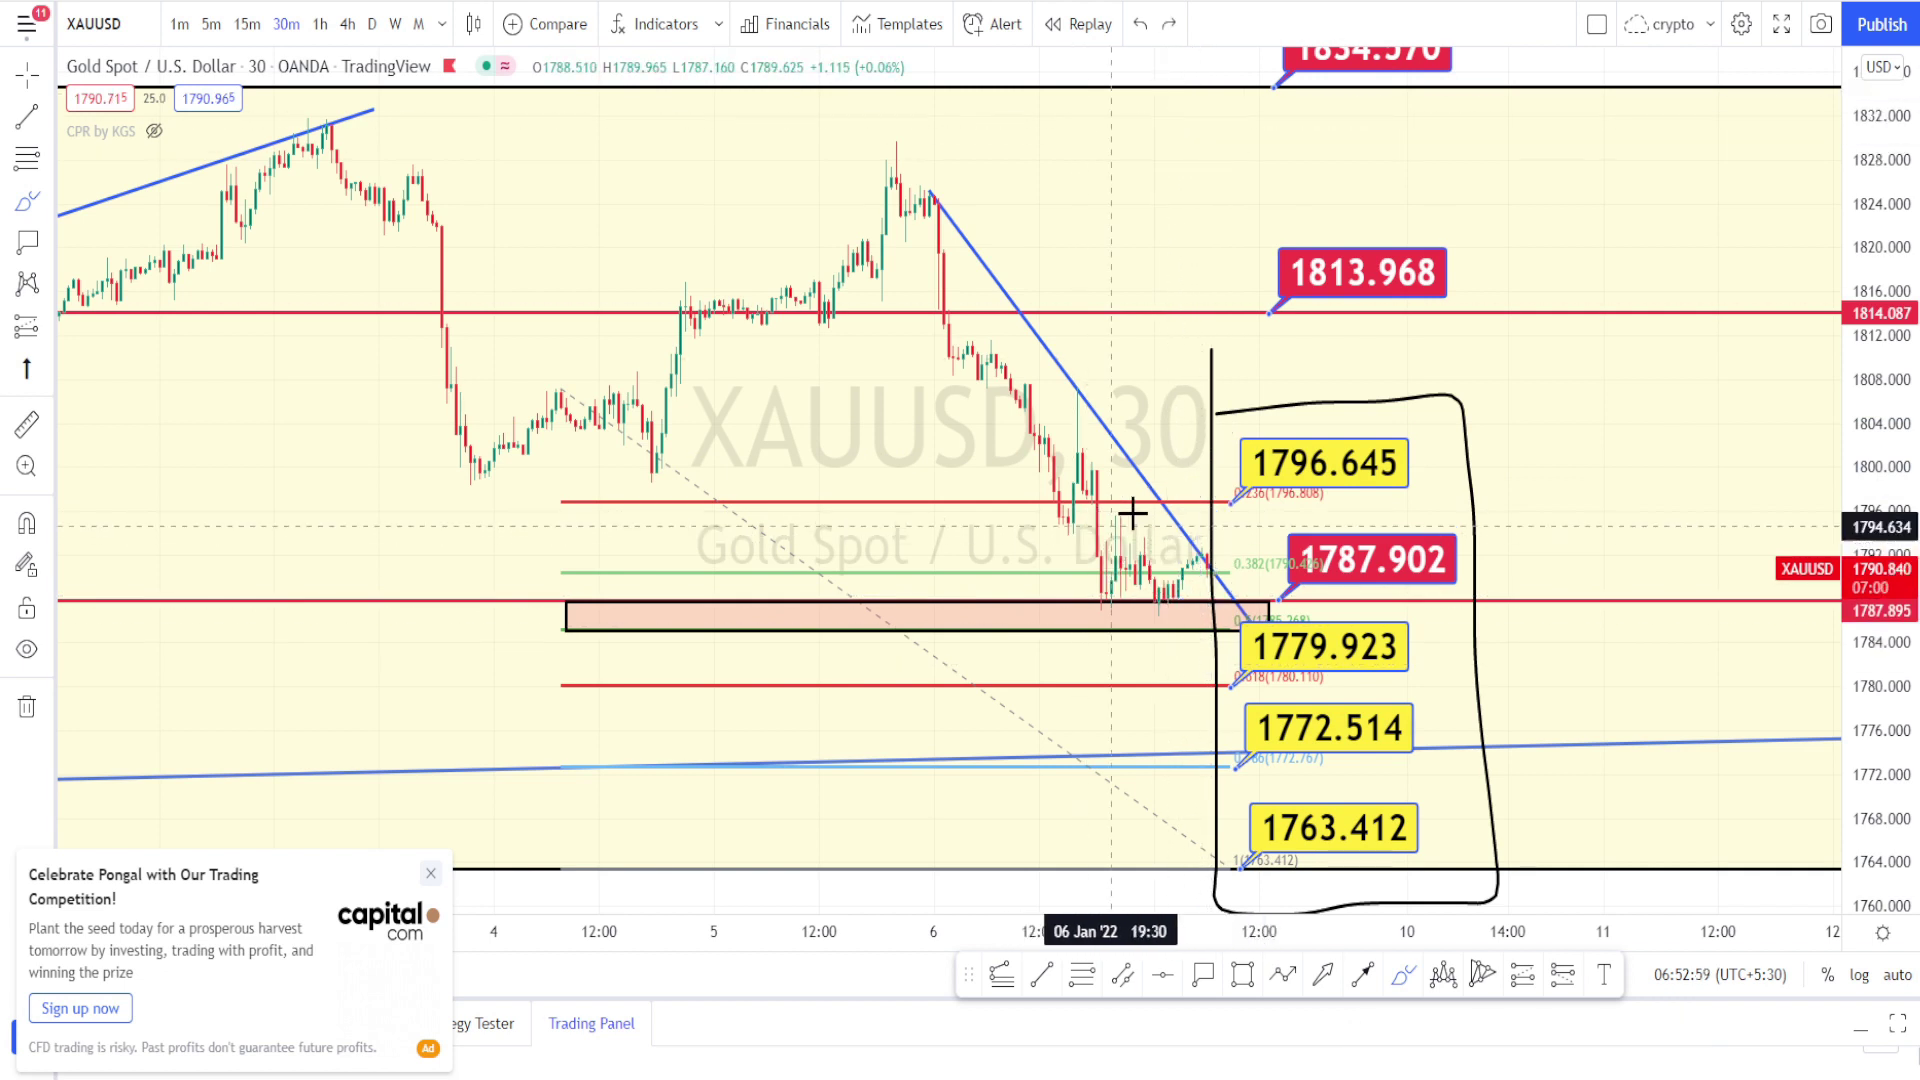
# Step: Brush a short stroke parallel to the falling trend line and switch the chart to the 5-minute interval
pyautogui.moveTo(1095, 340); pyautogui.dragTo(1190, 445)
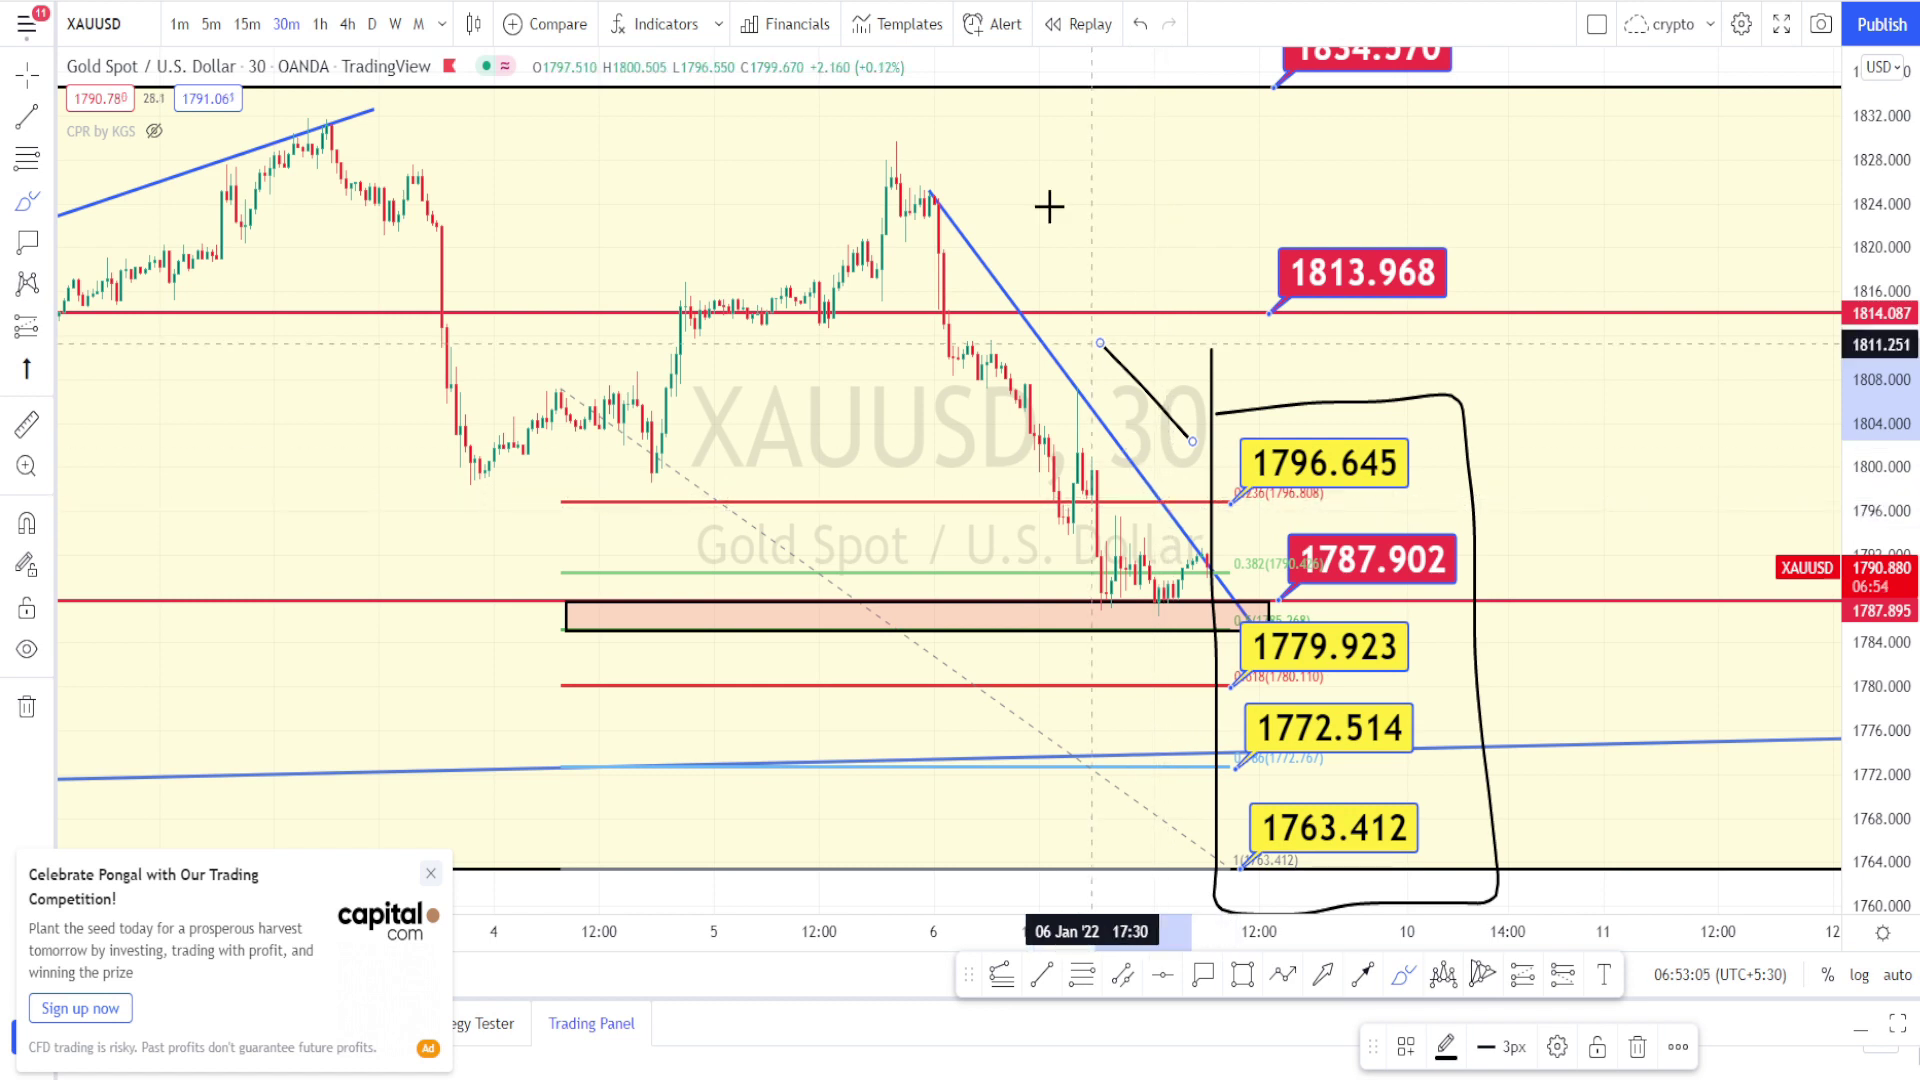
pyautogui.press('5')
pyautogui.press('Return')
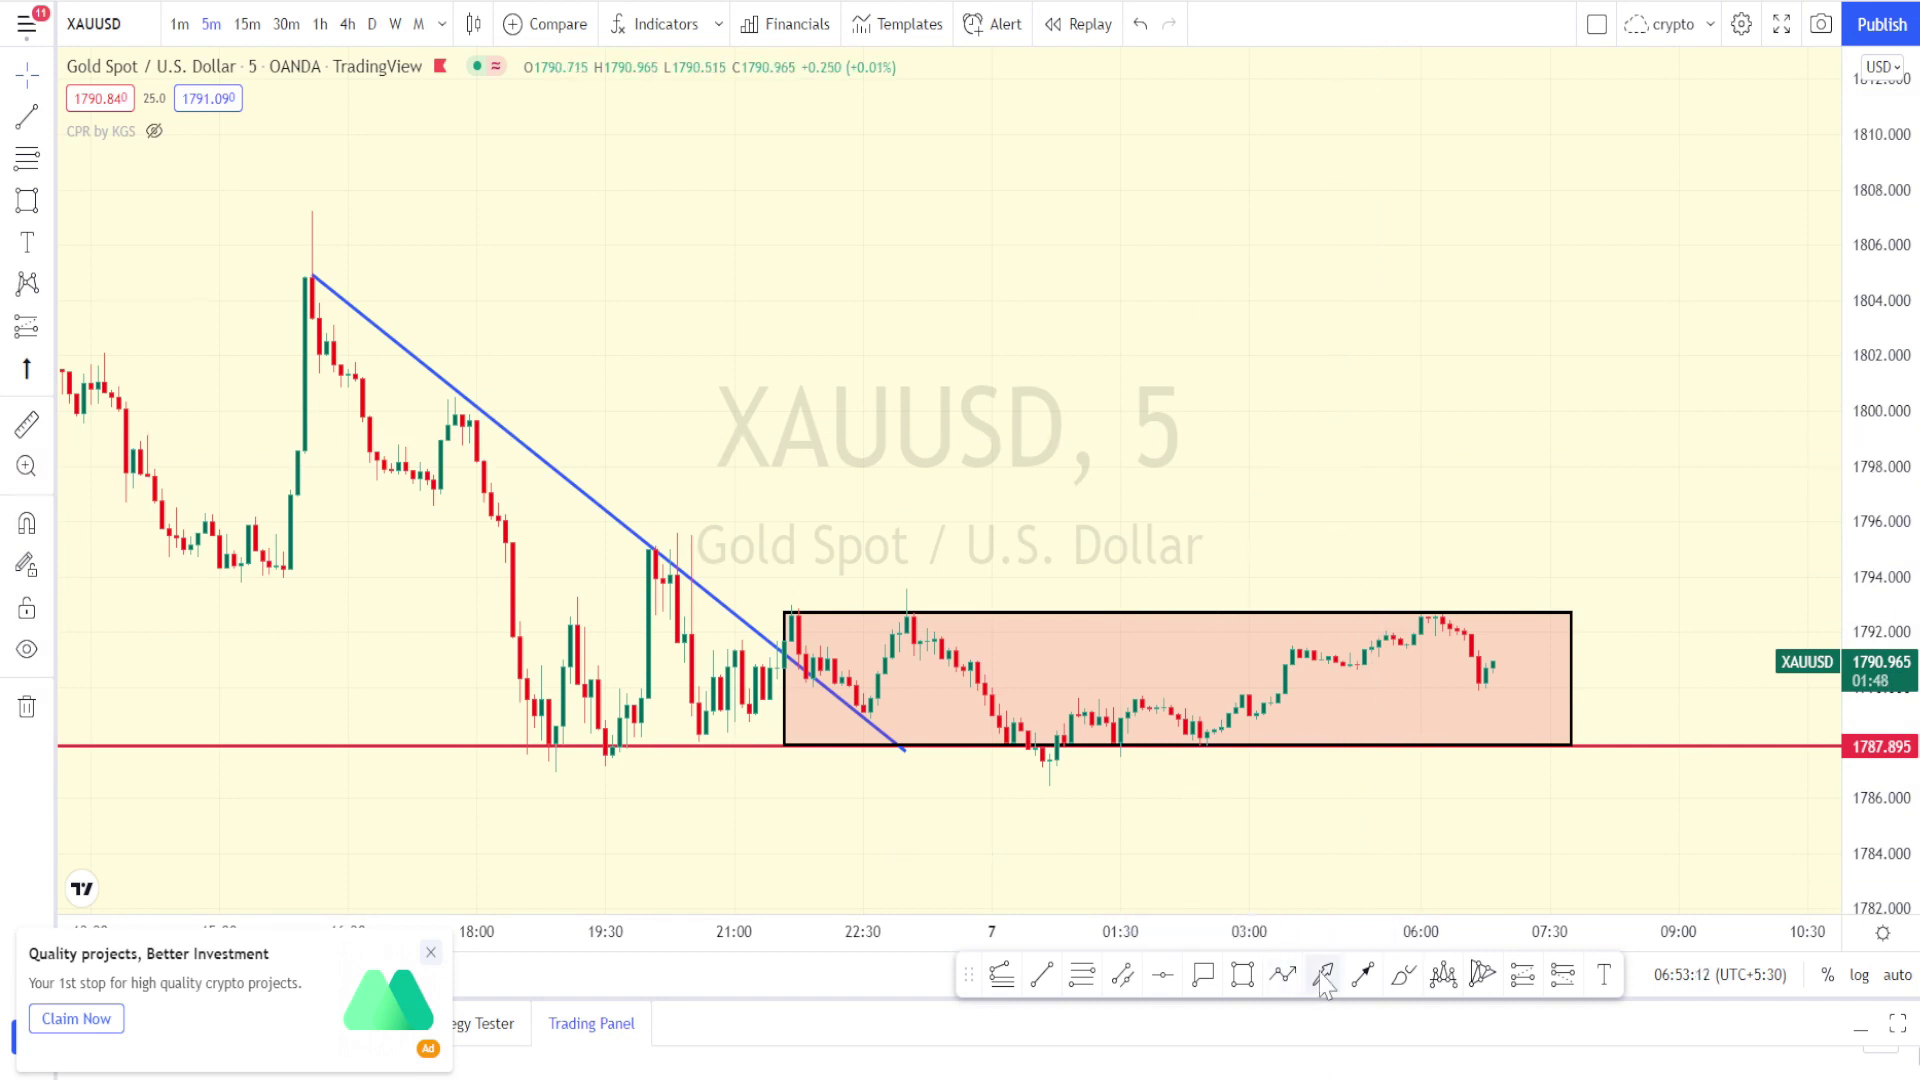
# Step: Circle with the brush the three highs where price touches the falling trend line before the orange box
pyautogui.click(1403, 975)
pyautogui.moveTo(372, 276)
pyautogui.mouseDown()
pyautogui.moveTo(386, 300)
pyautogui.moveTo(372, 282)
pyautogui.mouseUp()
pyautogui.moveTo(458, 388); pyautogui.dragTo(470, 386)
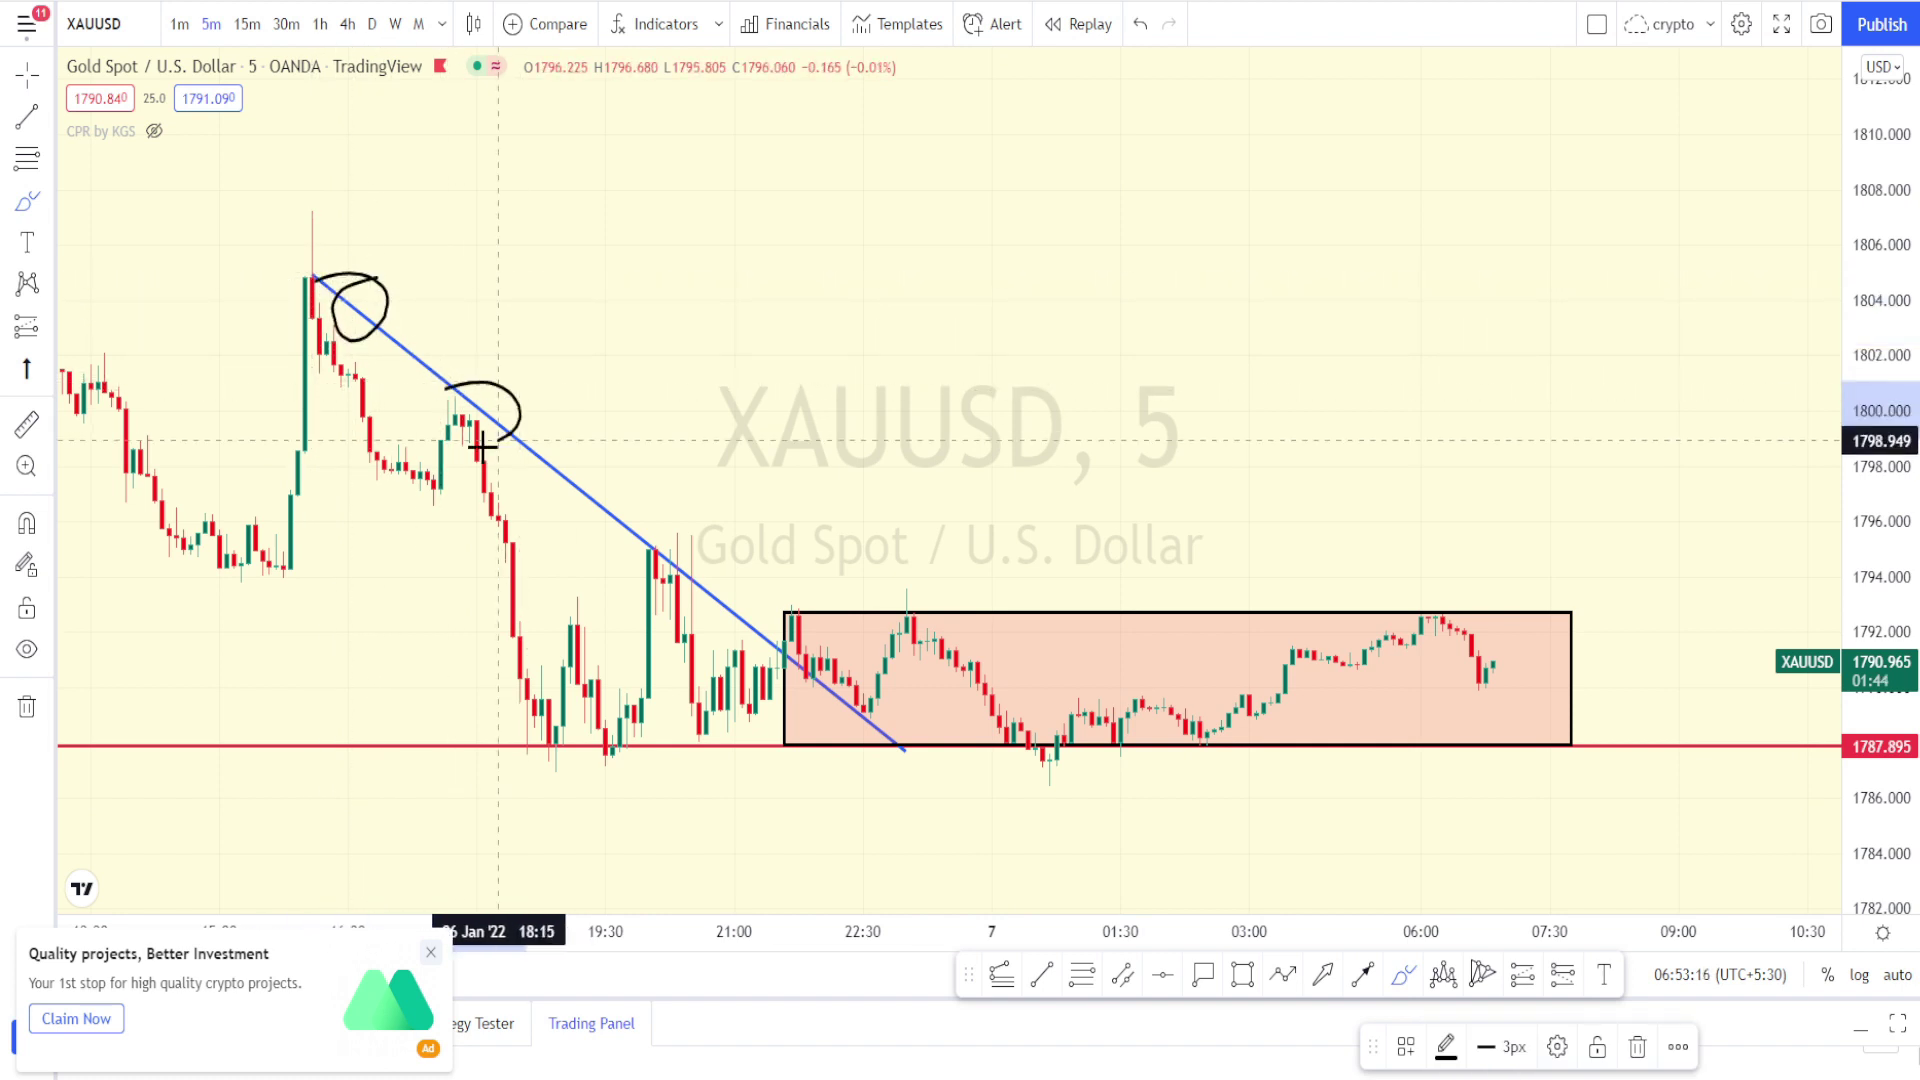
pyautogui.moveTo(640, 534)
pyautogui.mouseDown()
pyautogui.moveTo(664, 578)
pyautogui.moveTo(684, 533)
pyautogui.mouseUp()
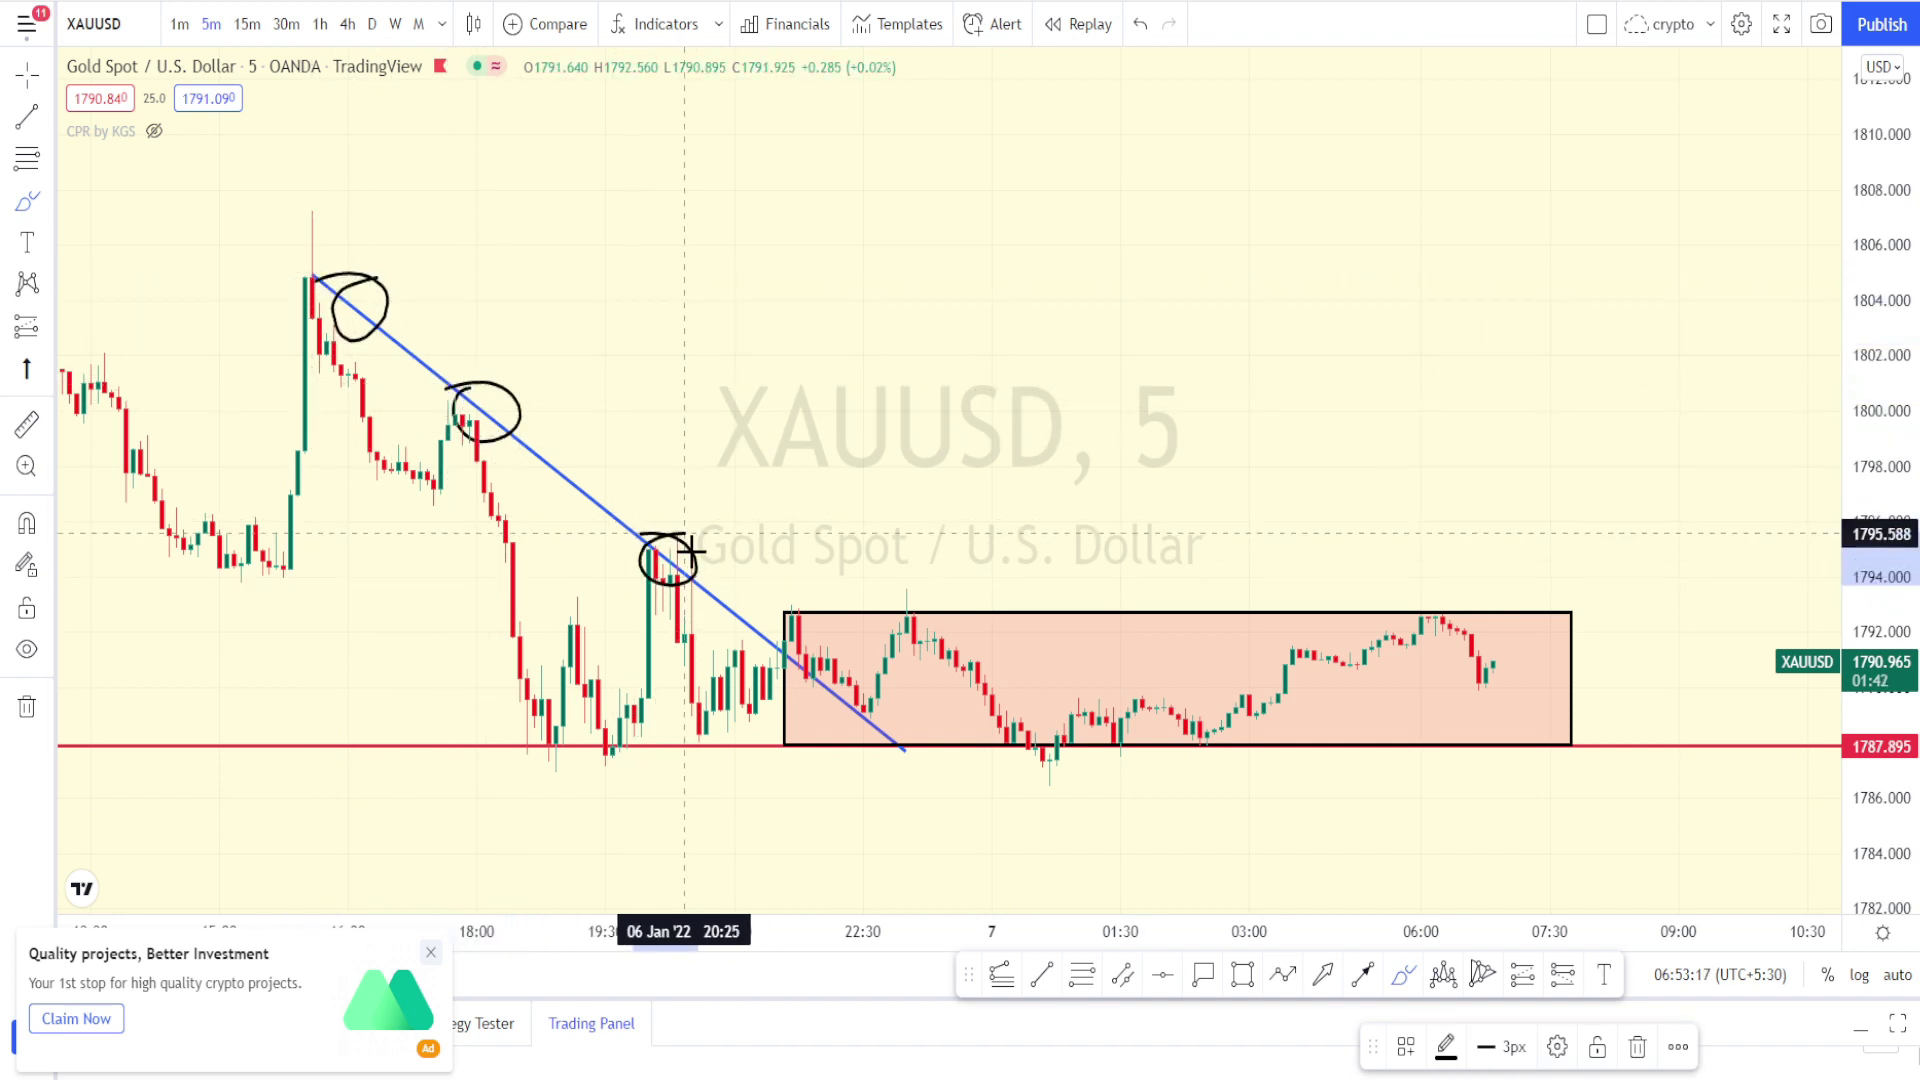
# Step: Brush the zigzag price swings between the upper and lower edges of the orange box, and undo the strokes
pyautogui.moveTo(763, 630)
pyautogui.mouseDown()
pyautogui.moveTo(750, 668)
pyautogui.moveTo(800, 672)
pyautogui.moveTo(785, 655)
pyautogui.moveTo(812, 735)
pyautogui.moveTo(880, 632)
pyautogui.moveTo(906, 680)
pyautogui.moveTo(986, 634)
pyautogui.moveTo(1016, 686)
pyautogui.moveTo(1155, 686)
pyautogui.moveTo(1200, 660)
pyautogui.moveTo(1240, 750)
pyautogui.moveTo(1307, 632)
pyautogui.moveTo(1363, 711)
pyautogui.moveTo(1414, 651)
pyautogui.moveTo(1450, 728)
pyautogui.mouseUp()
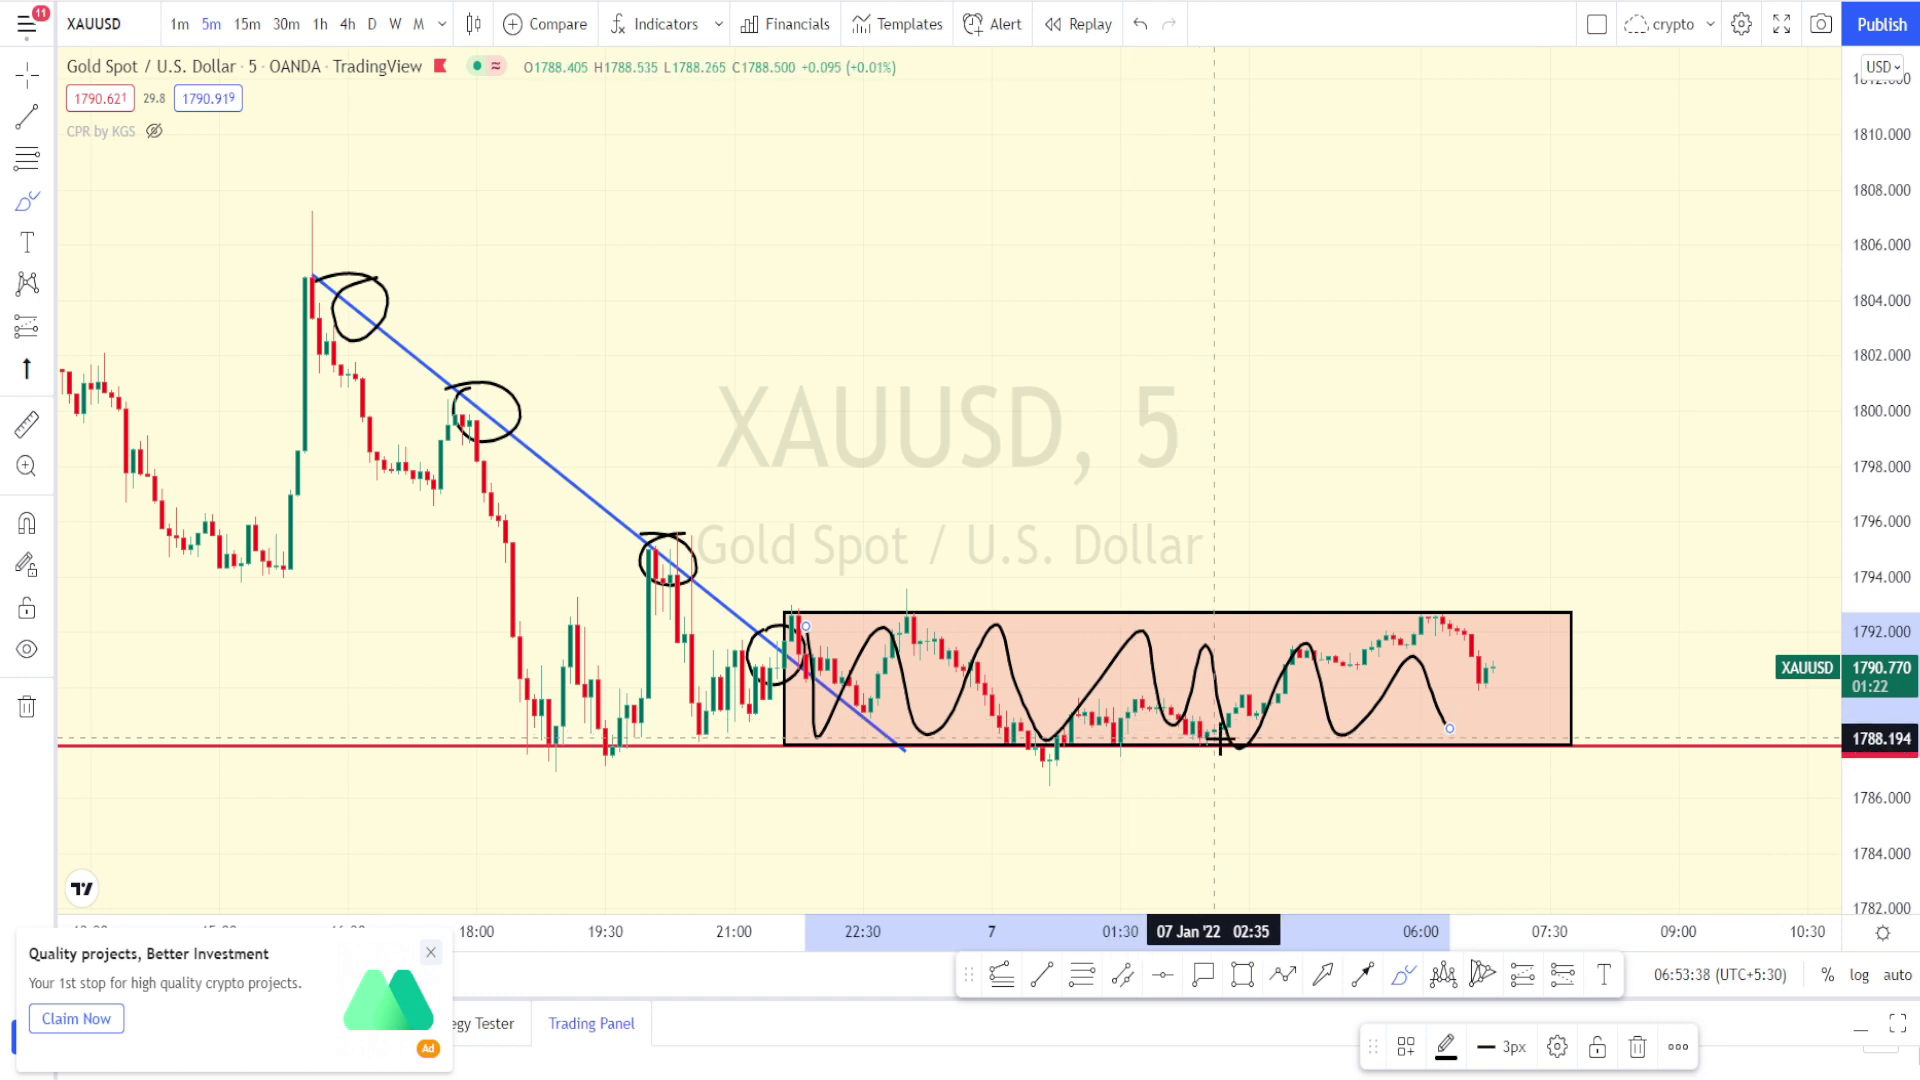
pyautogui.click(1140, 25)
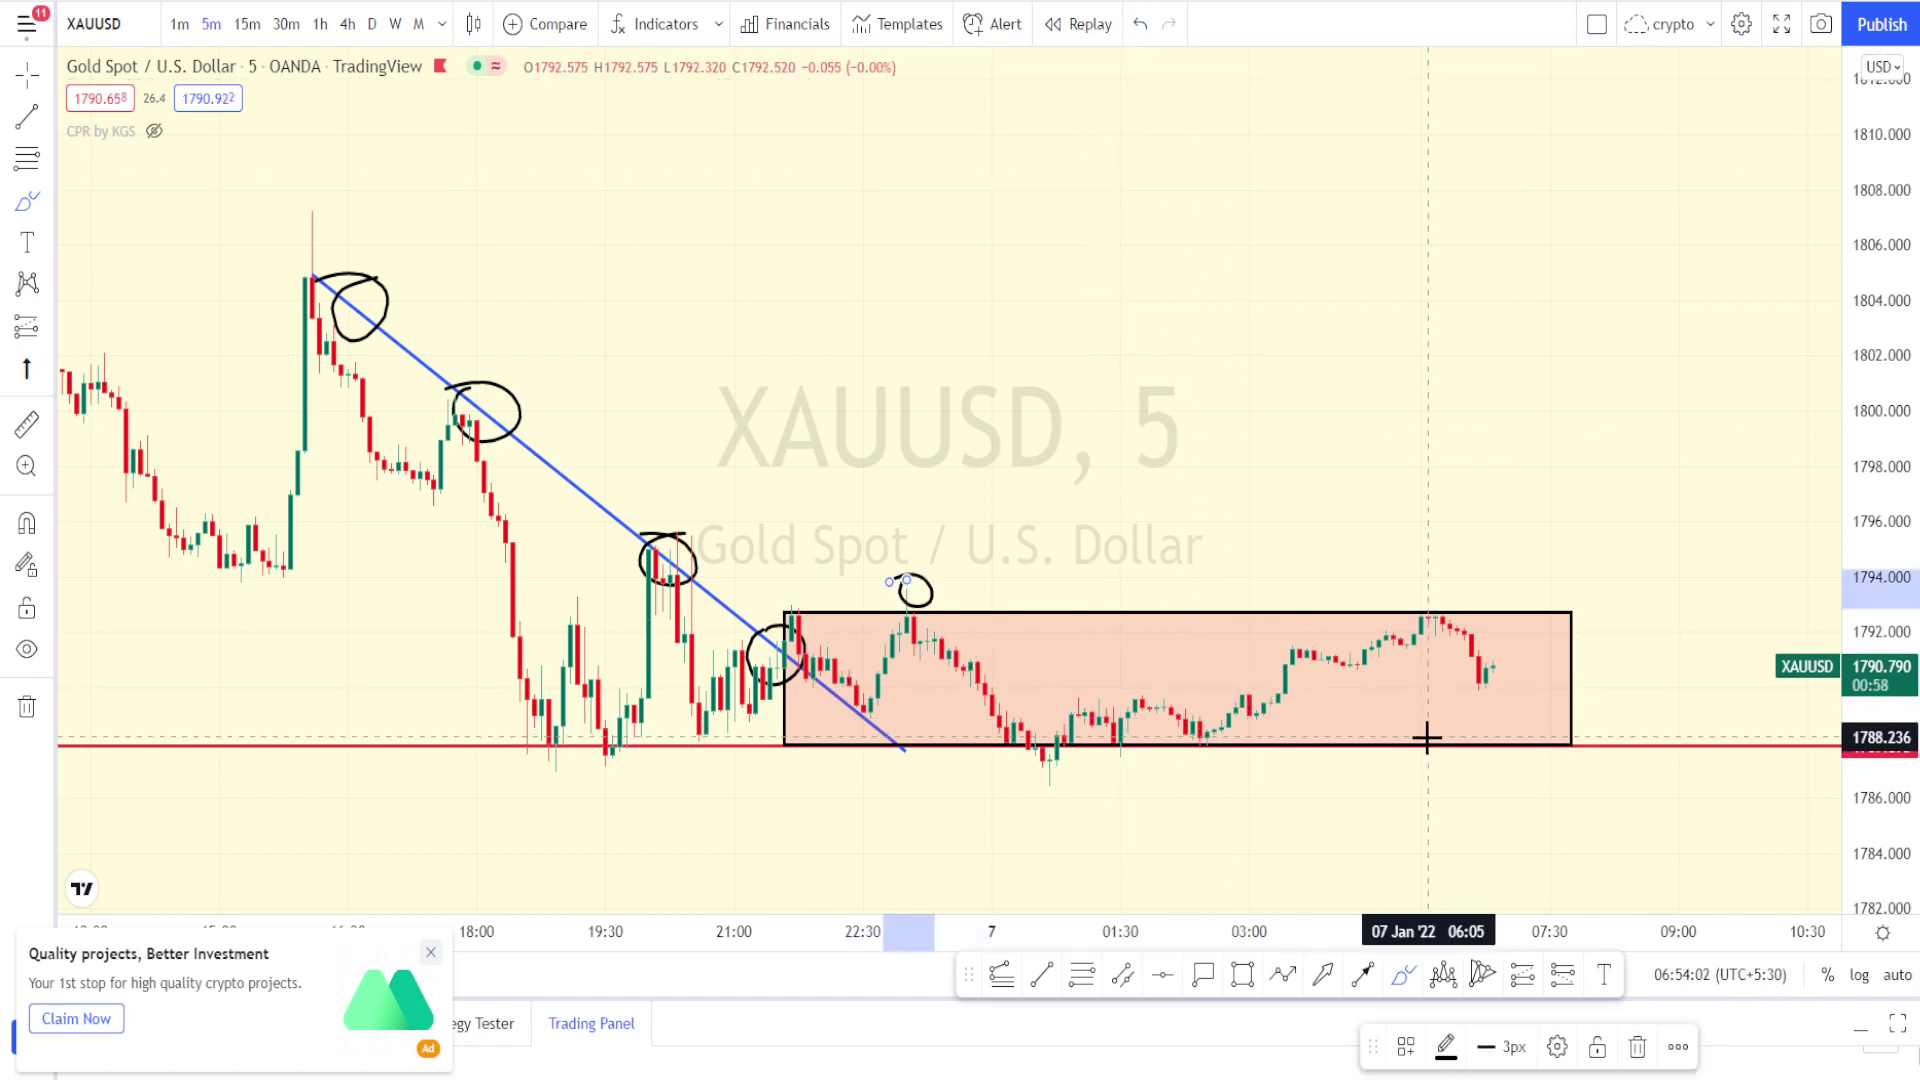
pyautogui.click(1140, 25)
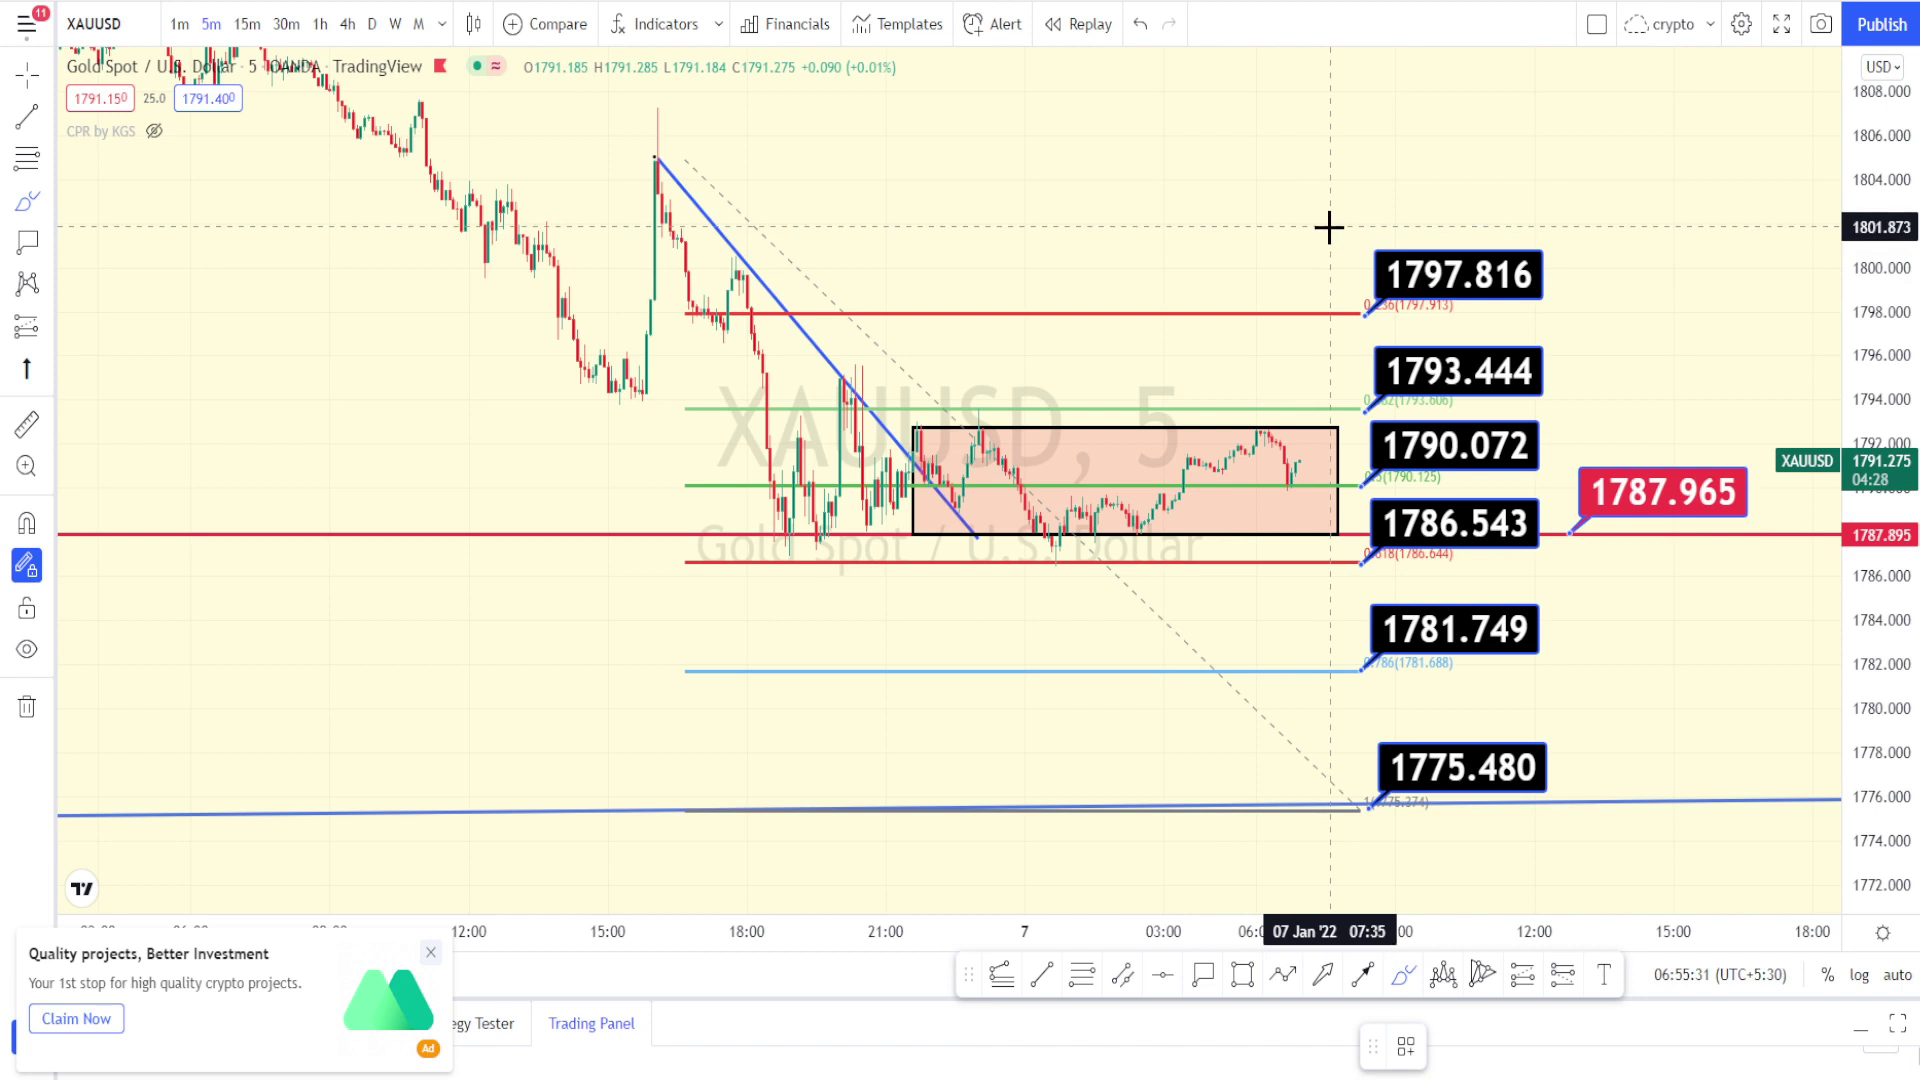
# Step: Outline the black price labels from 1797.816 to 1775.480, trace the zigzag inside the orange box, and circle the 1787.965 label
pyautogui.moveTo(1329, 223)
pyautogui.mouseDown()
pyautogui.moveTo(1530, 222)
pyautogui.moveTo(1555, 390)
pyautogui.moveTo(1590, 776)
pyautogui.moveTo(1393, 836)
pyautogui.moveTo(1367, 745)
pyautogui.moveTo(1349, 241)
pyautogui.mouseUp()
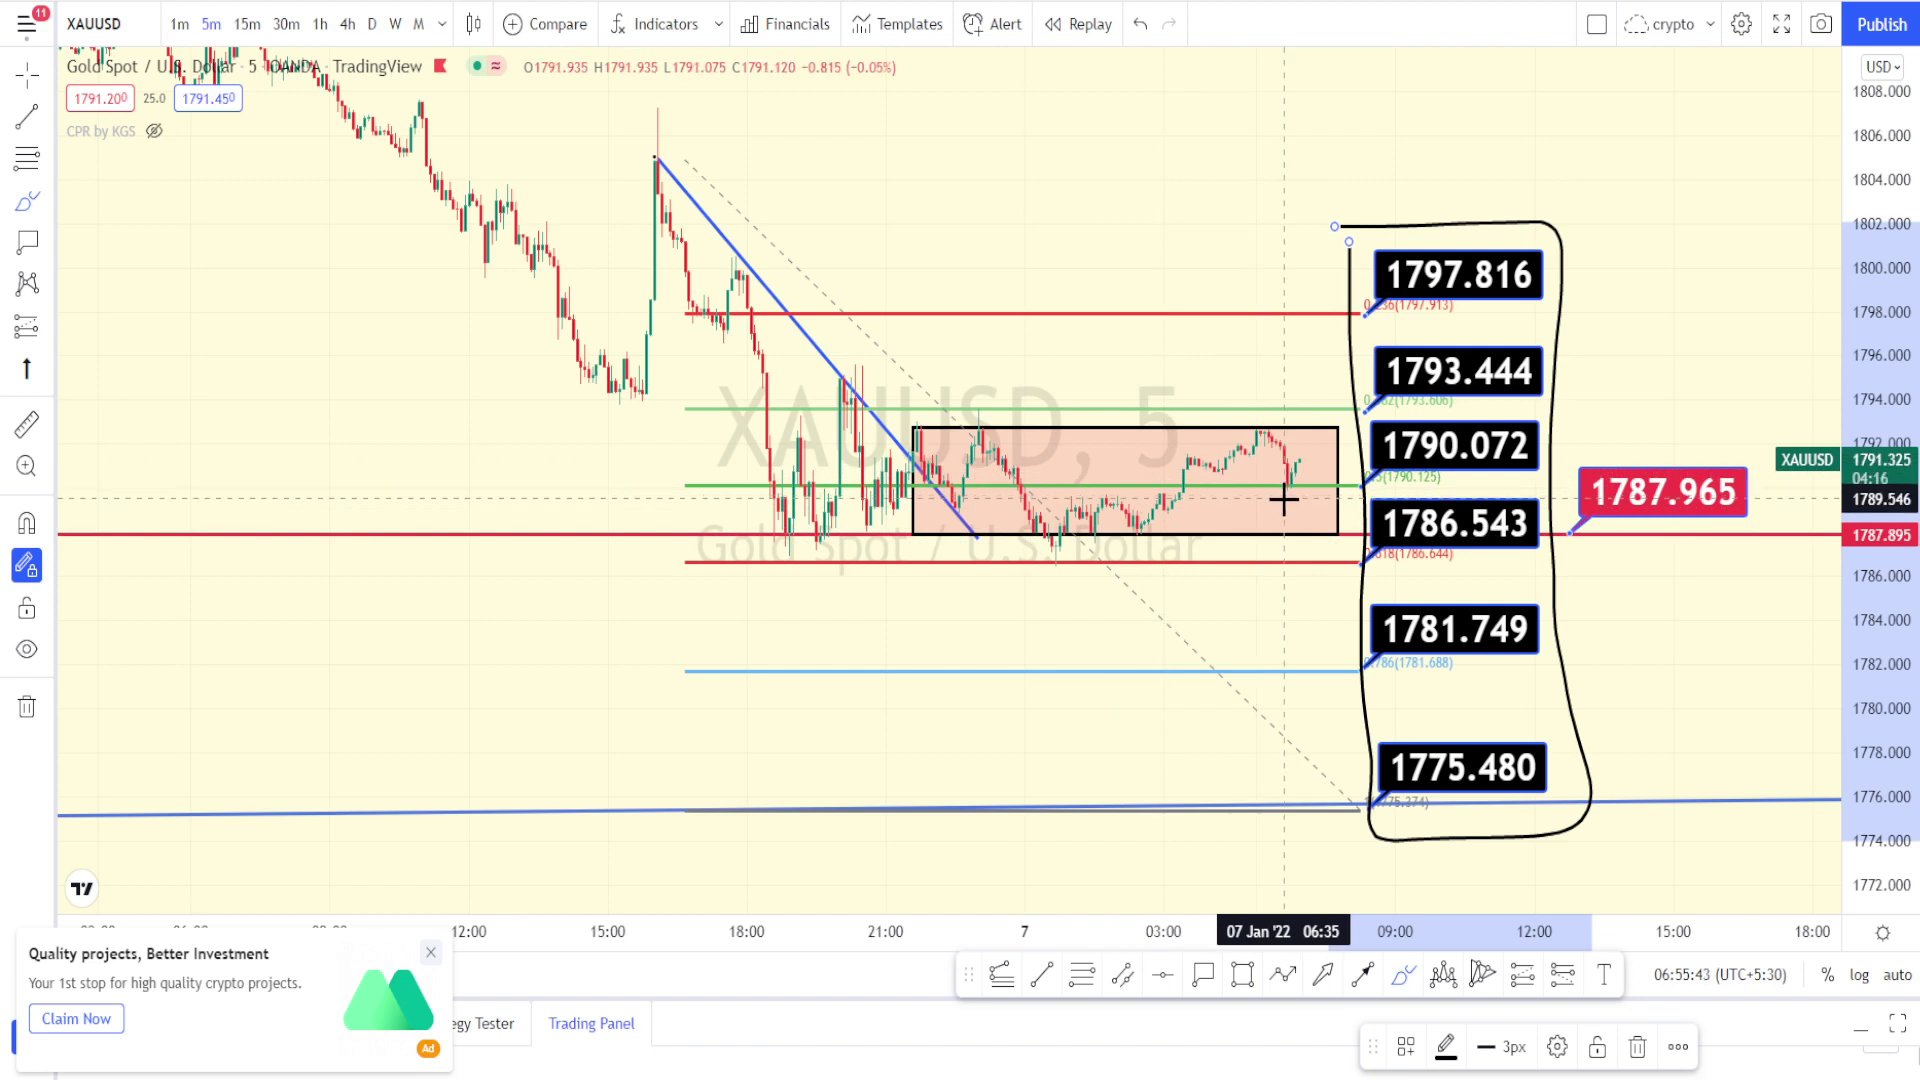
pyautogui.moveTo(1272, 530); pyautogui.dragTo(990, 530)
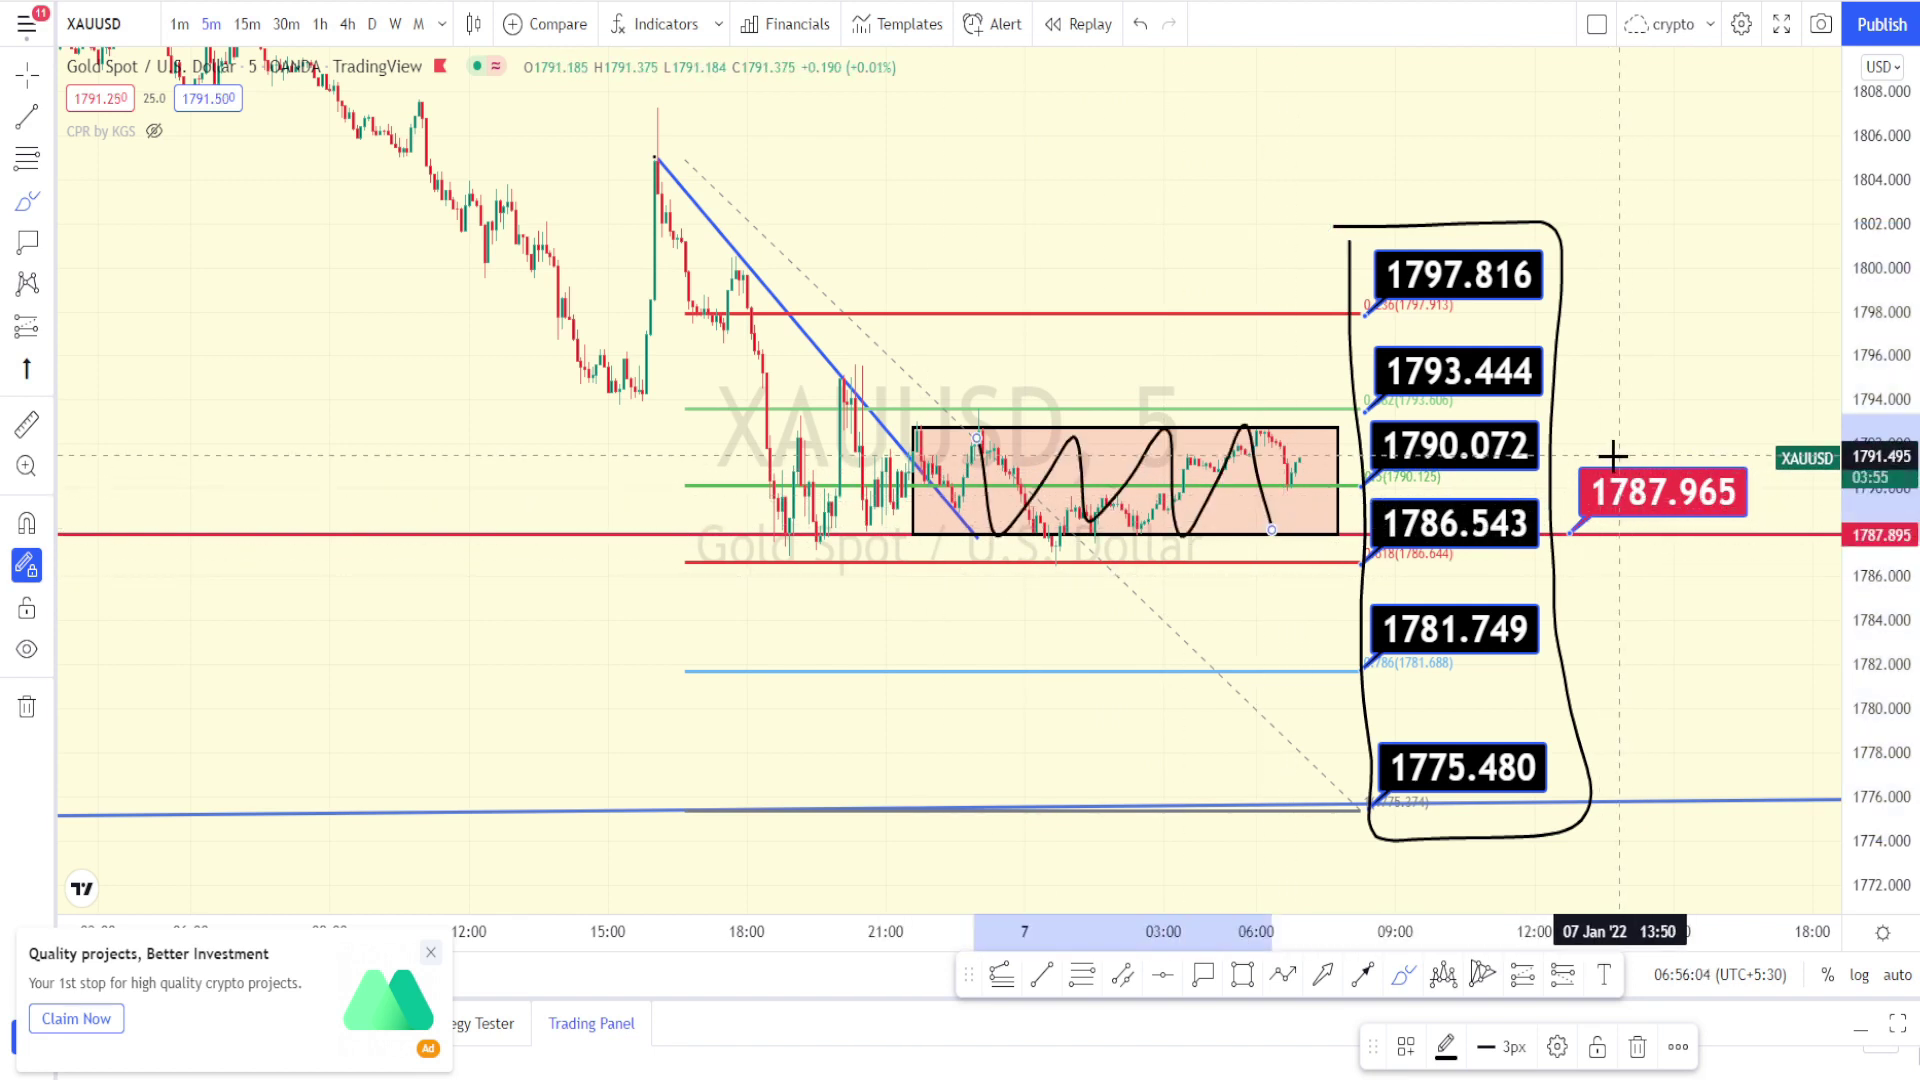
pyautogui.moveTo(1590, 458)
pyautogui.mouseDown()
pyautogui.moveTo(1744, 446)
pyautogui.moveTo(1749, 553)
pyautogui.moveTo(1560, 557)
pyautogui.moveTo(1588, 460)
pyautogui.mouseUp()
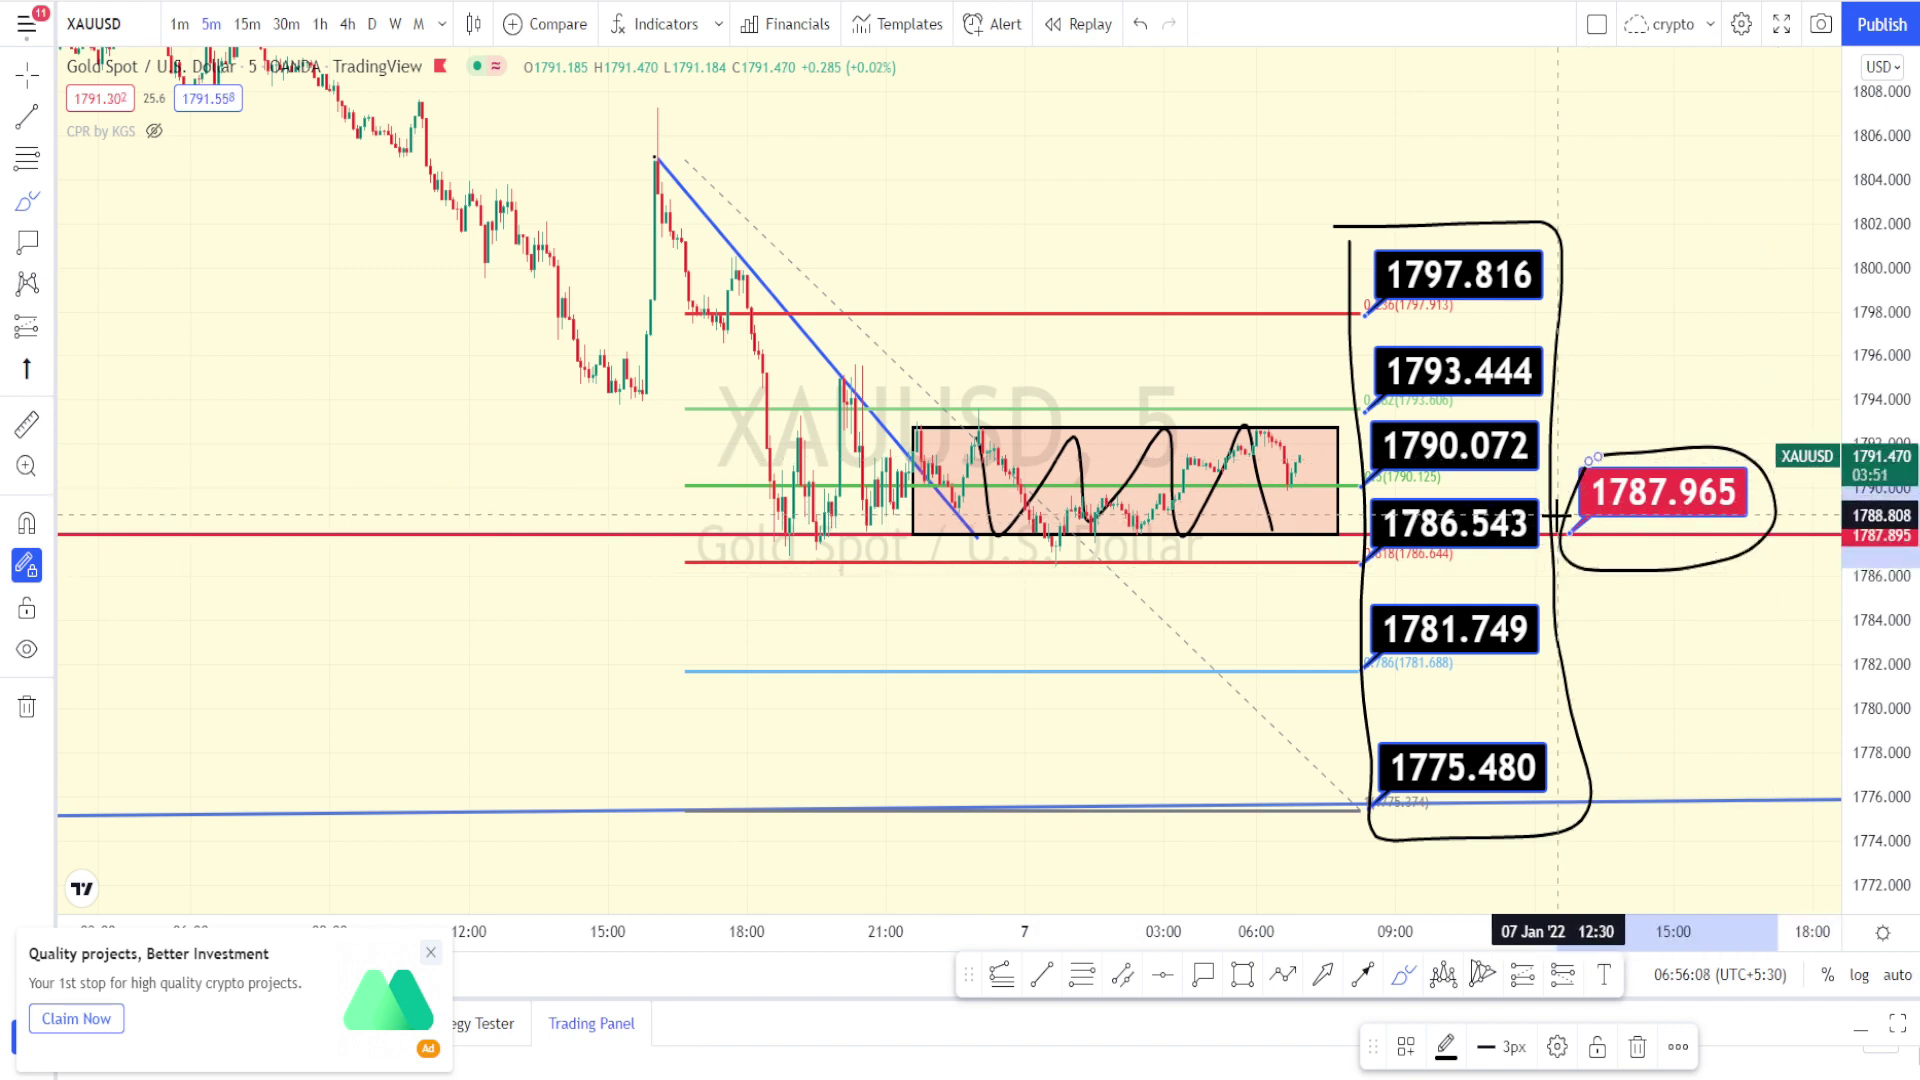